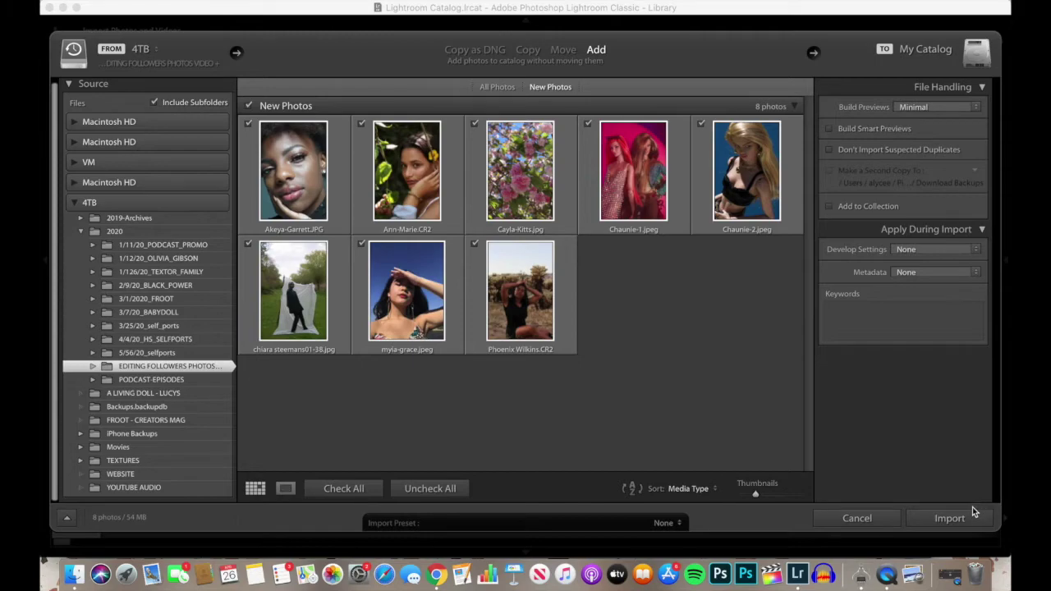
Import the eight checked photos into the catalog and open the desert portrait for developing
click(978, 515)
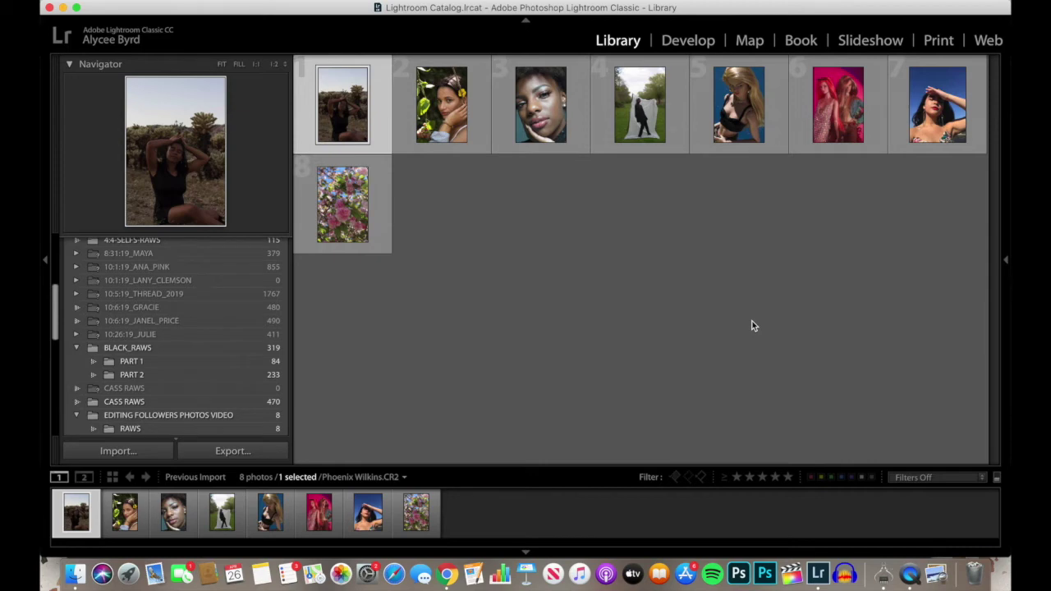
click(705, 44)
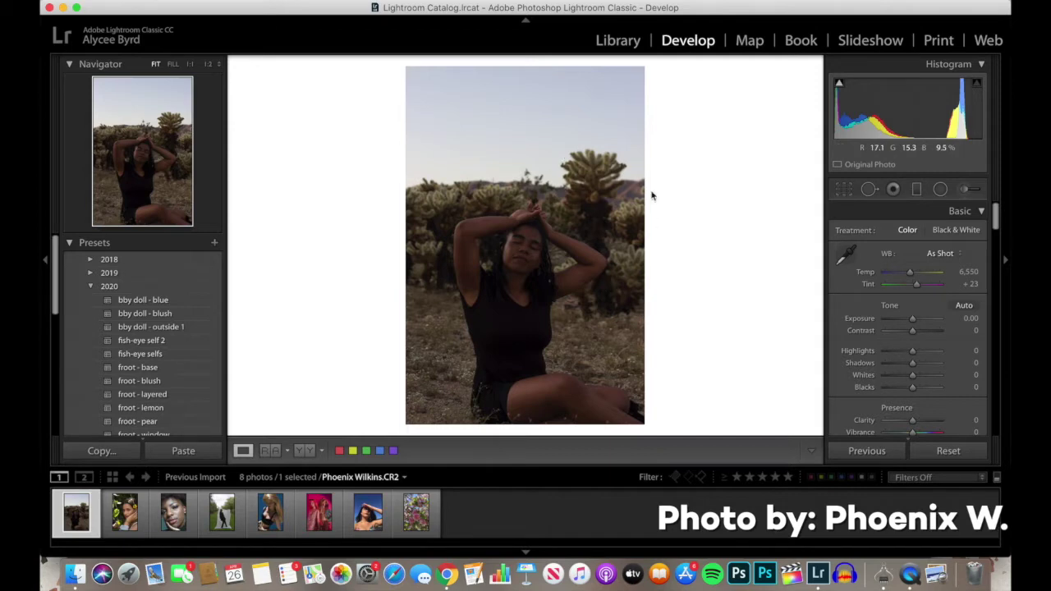
click(608, 201)
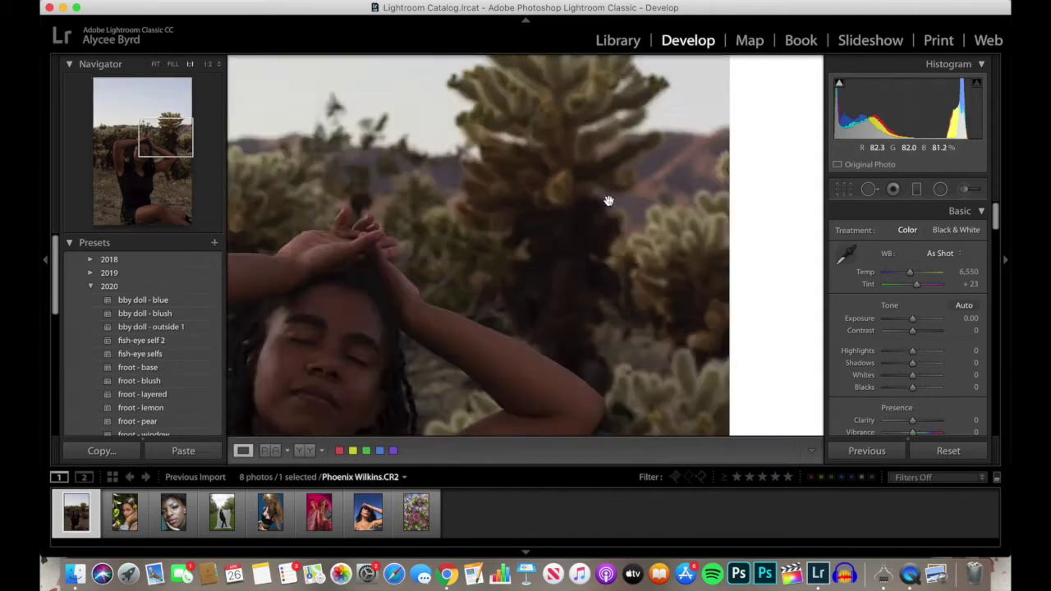
key(super+minus)
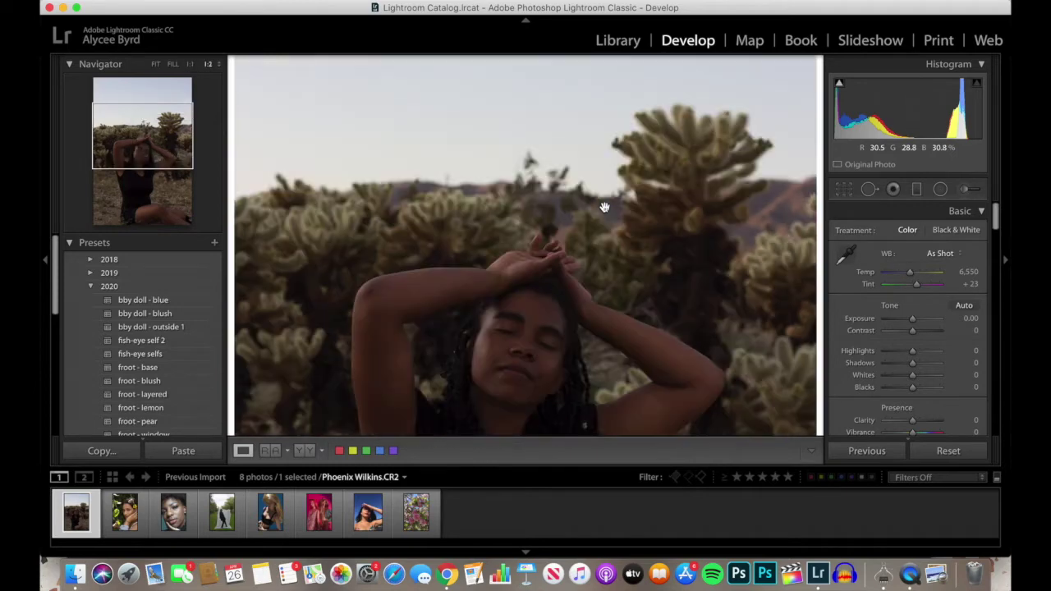
click(605, 207)
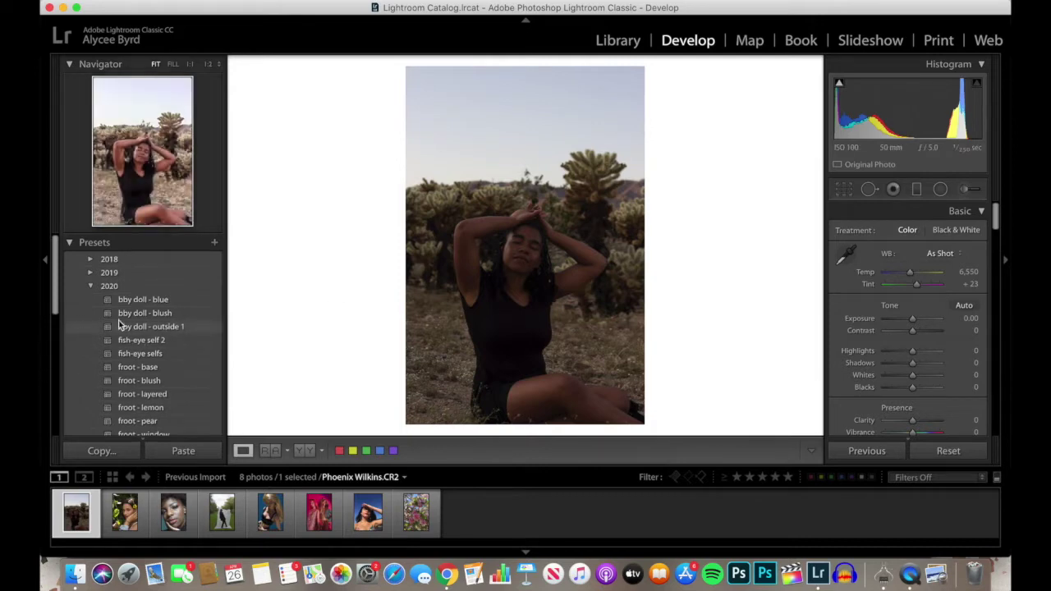
Look through the 2020 develop presets and collapse that preset group
scroll(121, 325, down, 5)
scroll(120, 324, down, 2)
scroll(92, 386, up, 8)
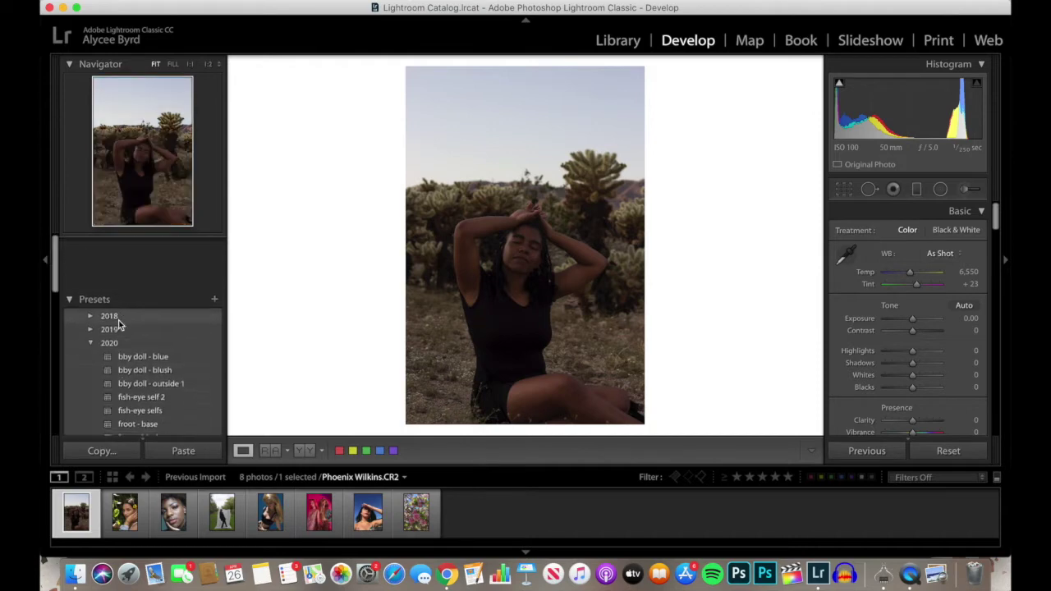
click(90, 287)
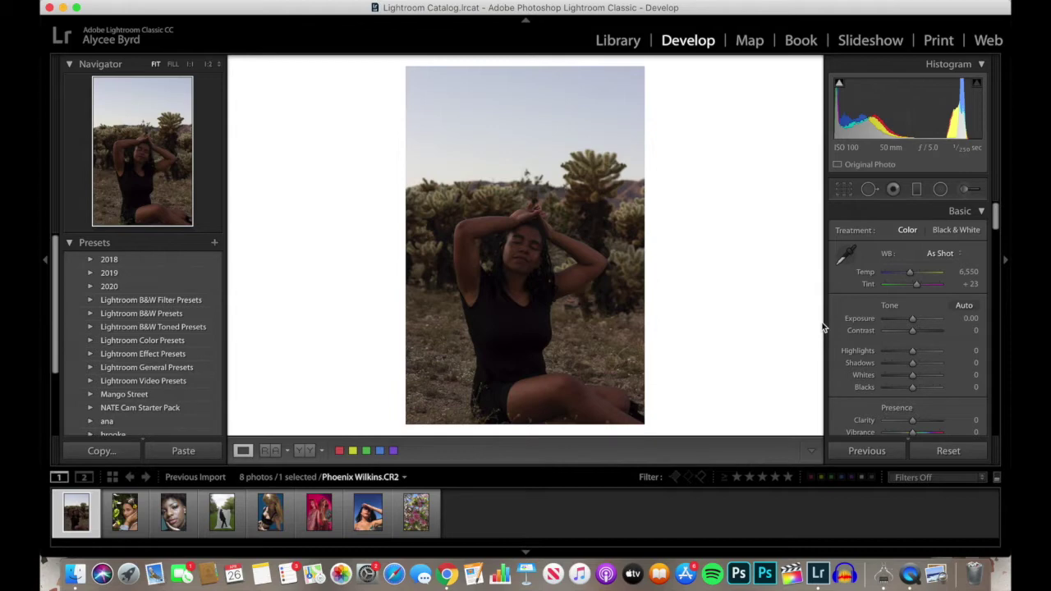
Apply the automatic tone adjustment to the desert portrait
key(F2)
scroll(935, 279, down, 2)
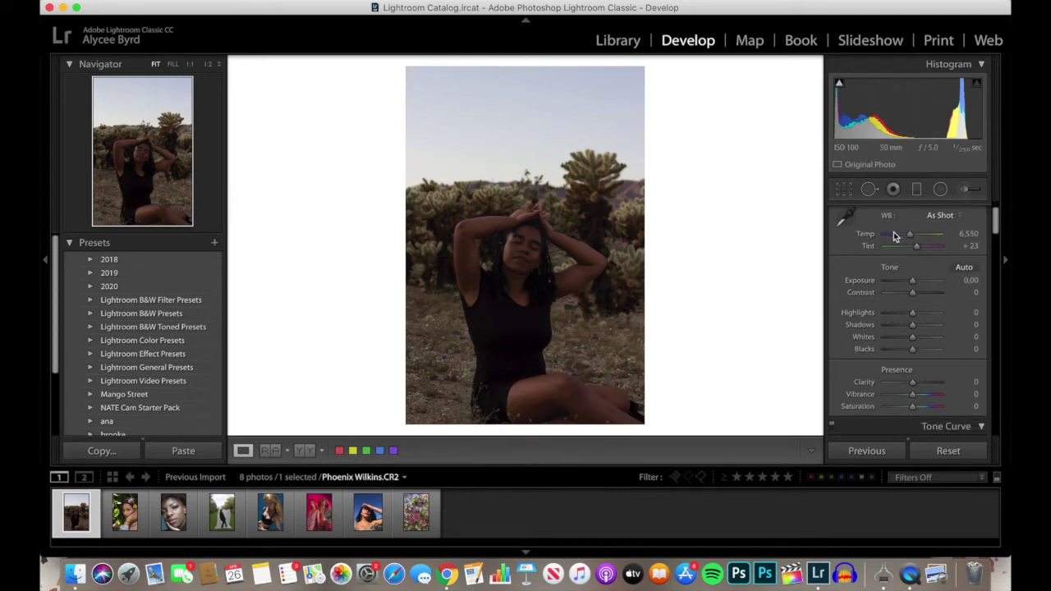
click(961, 271)
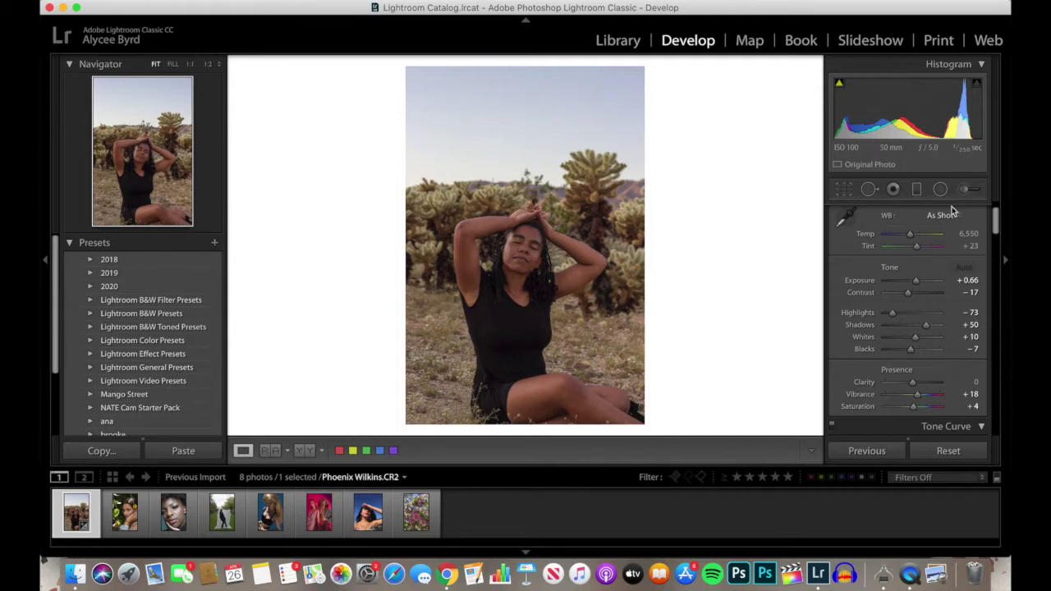
Sample the sky as the white balance neutral target and set the temperature to 6,409
click(843, 217)
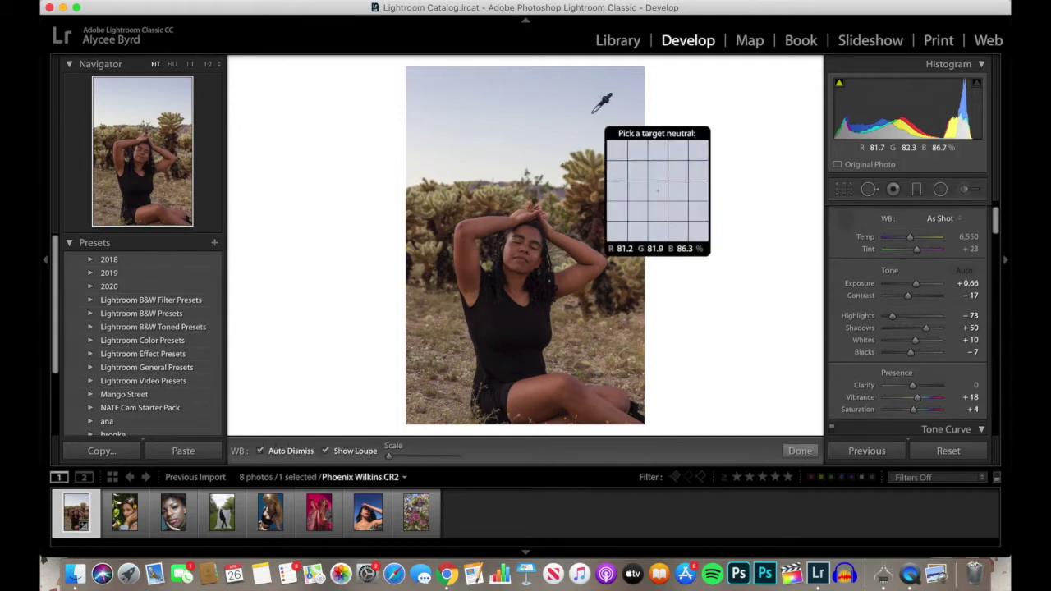
click(557, 100)
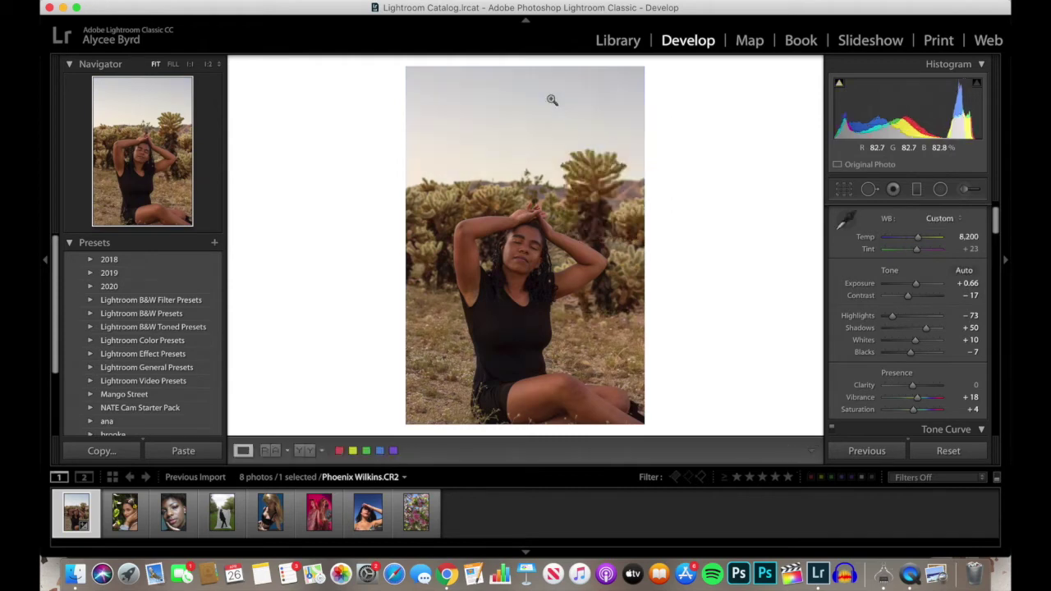
drag(918, 237, 909, 240)
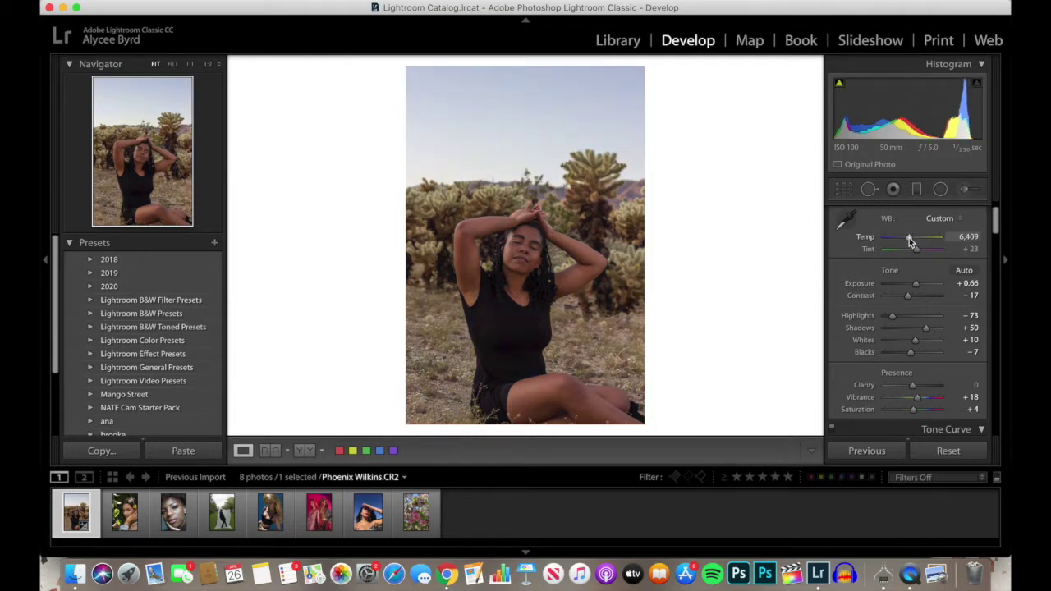
Set the portrait's Clarity to +35
scroll(909, 238, up, 2)
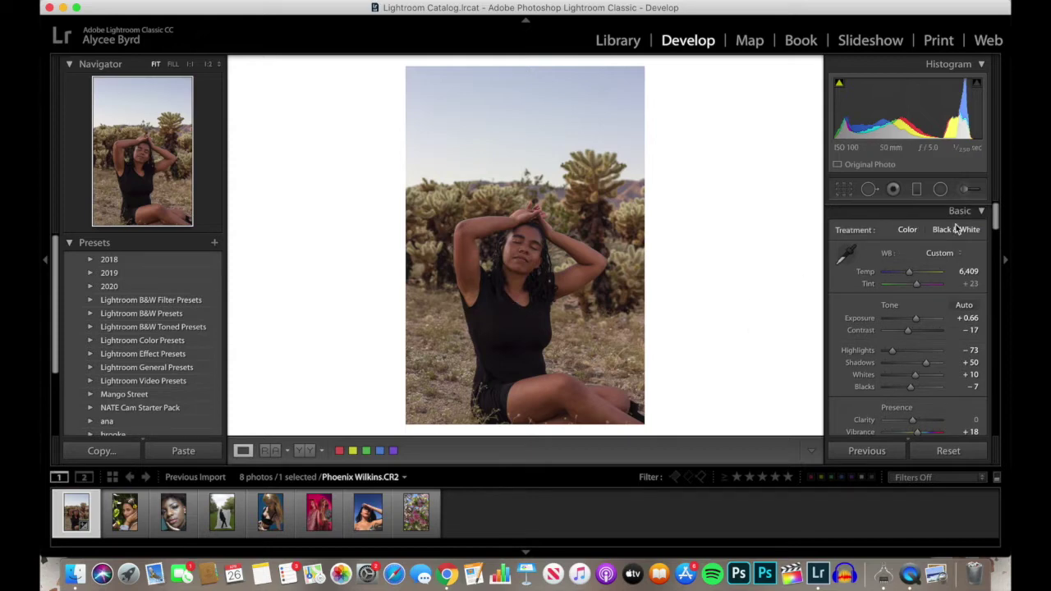
scroll(915, 207, down, 1)
scroll(913, 216, up, 1)
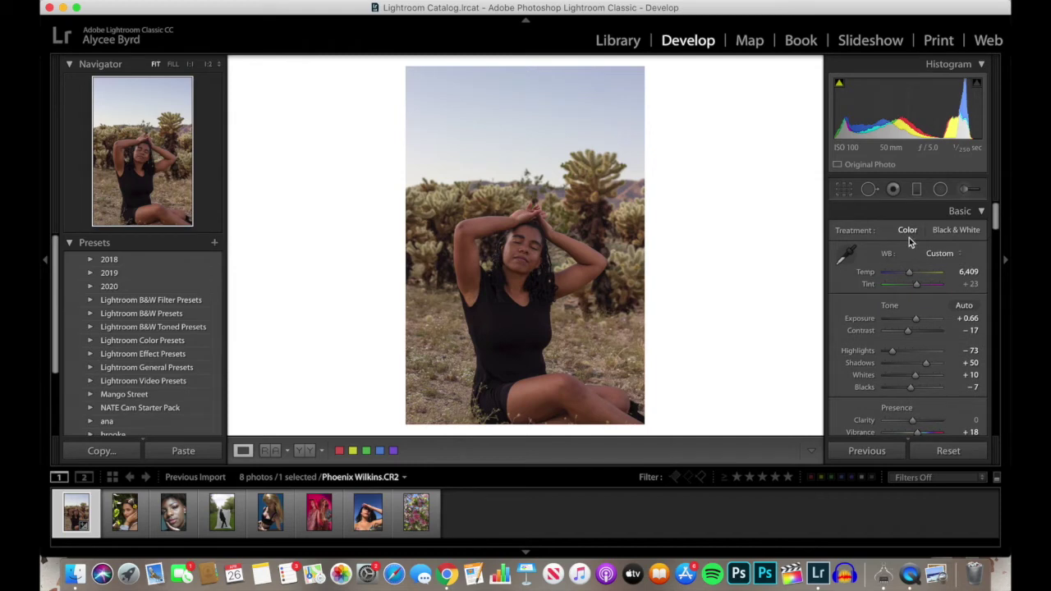
scroll(909, 237, down, 1)
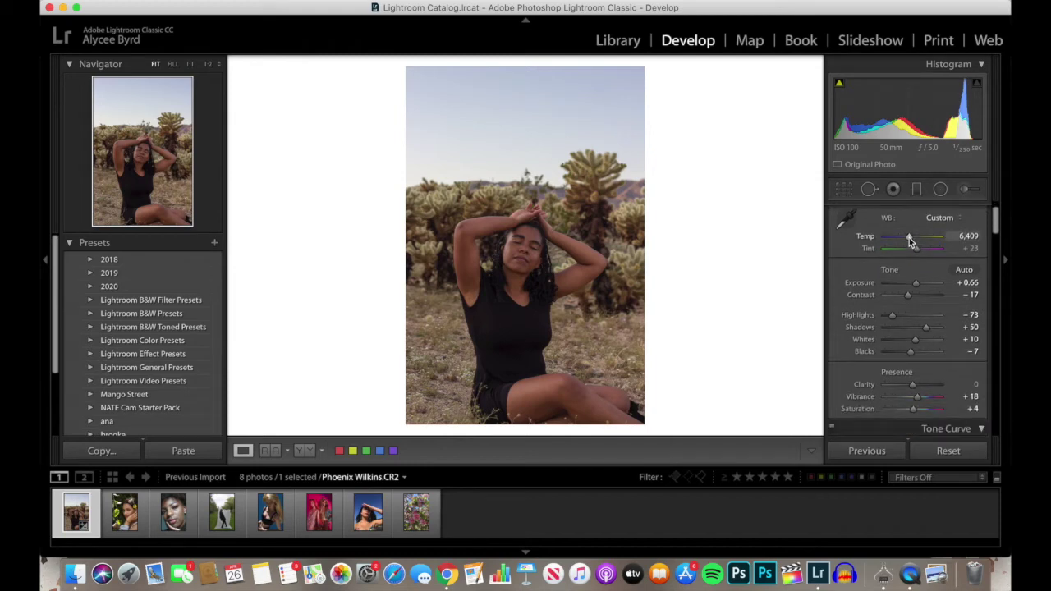
scroll(910, 240, down, 1)
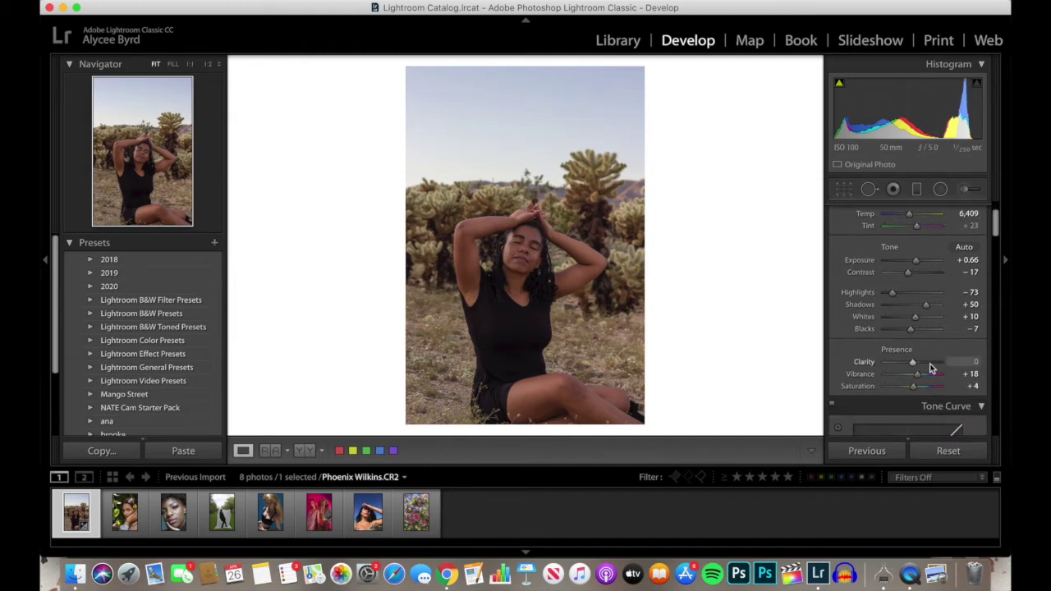
drag(926, 364, 923, 364)
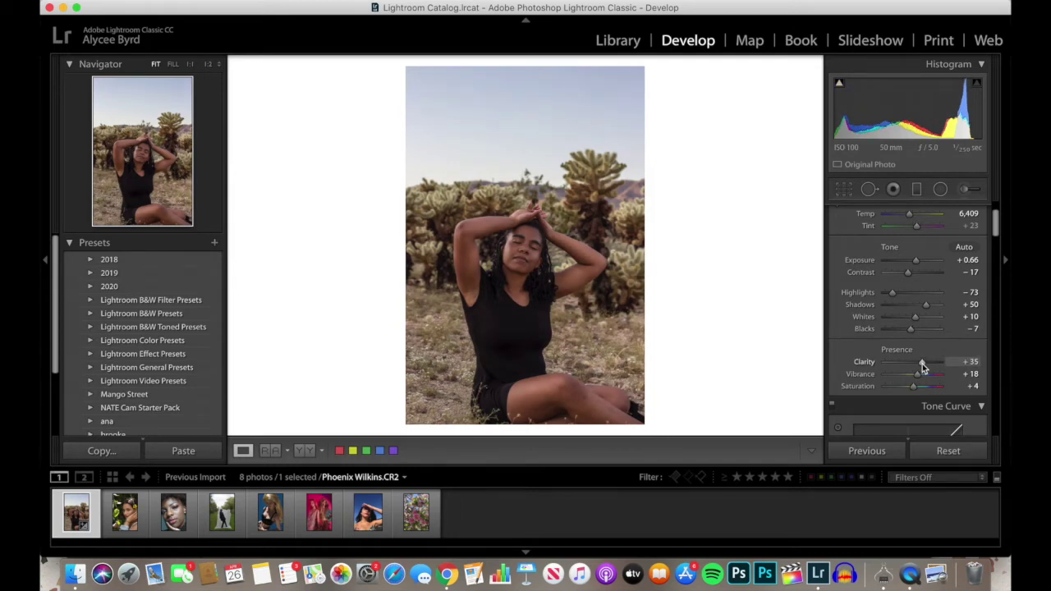
Set the tone values to Highlights −59, Shadows +47, Whites +18 and Blacks +50
click(910, 293)
drag(911, 295, 920, 326)
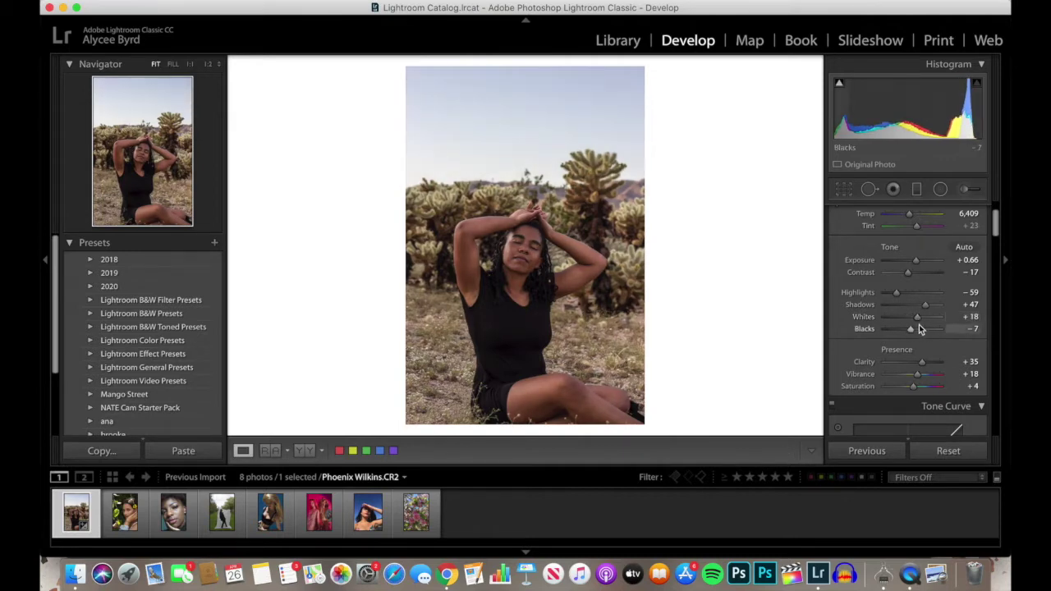
drag(919, 324, 925, 345)
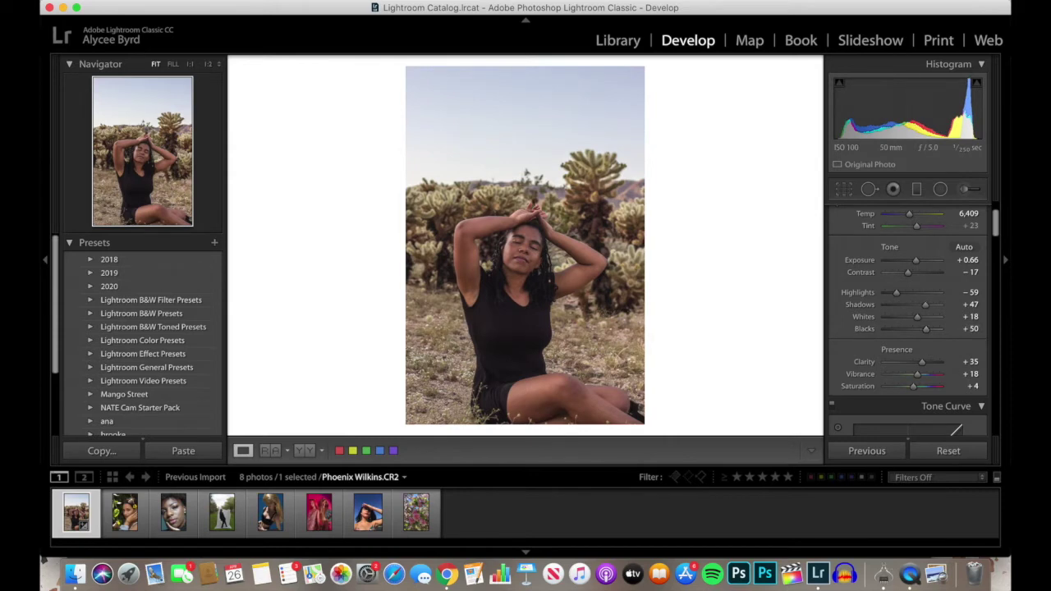
Shape the RGB point curve with four points, raising the highlights and lowering the midtones and shadows into a gentle S
scroll(915, 305, down, 8)
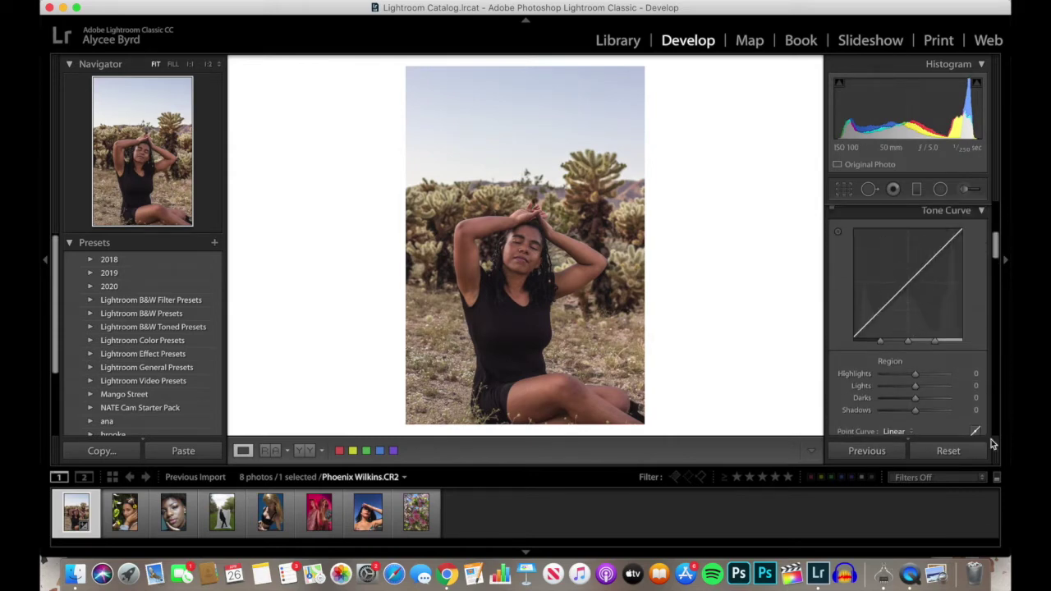
click(976, 431)
drag(935, 257, 935, 252)
drag(895, 292, 893, 298)
drag(871, 319, 872, 325)
drag(917, 269, 920, 276)
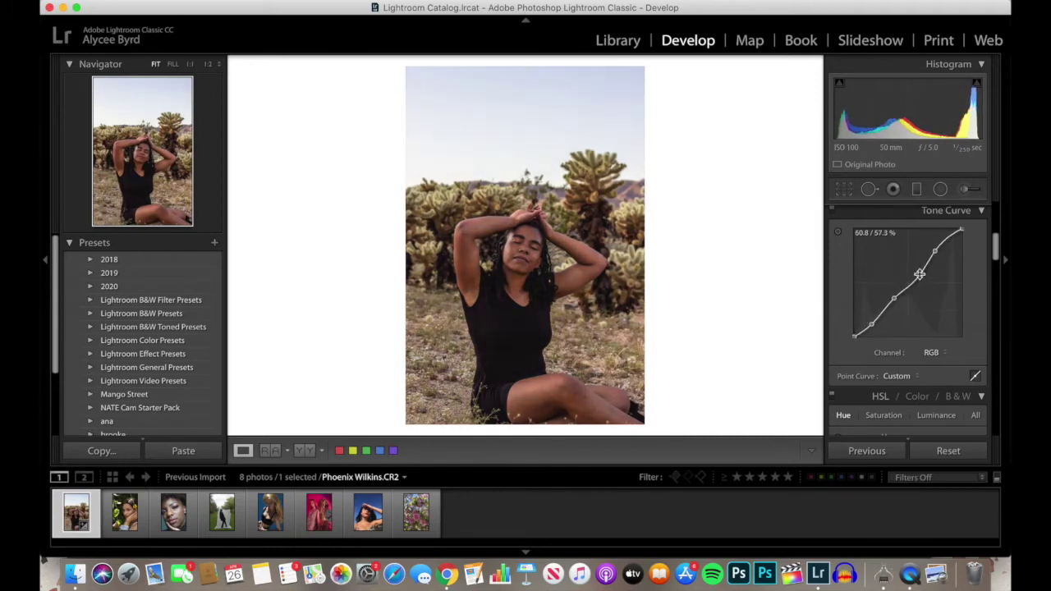
Set the hues to Red −25, Orange +1, Yellow −100 and Green +31, and the Yellow saturation to +42
scroll(953, 304, down, 7)
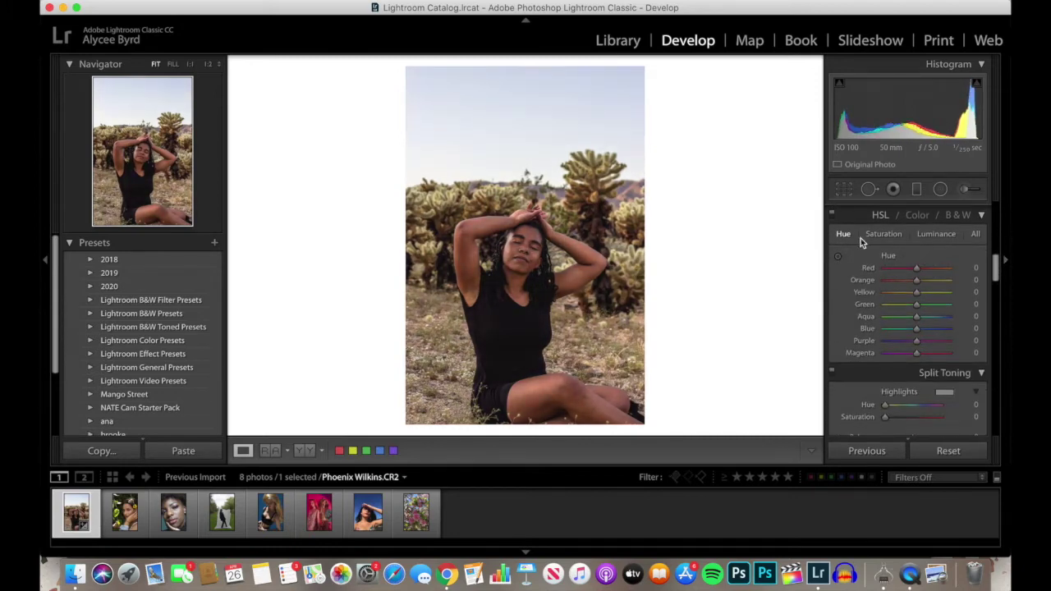
drag(917, 267, 930, 291)
click(918, 280)
click(884, 233)
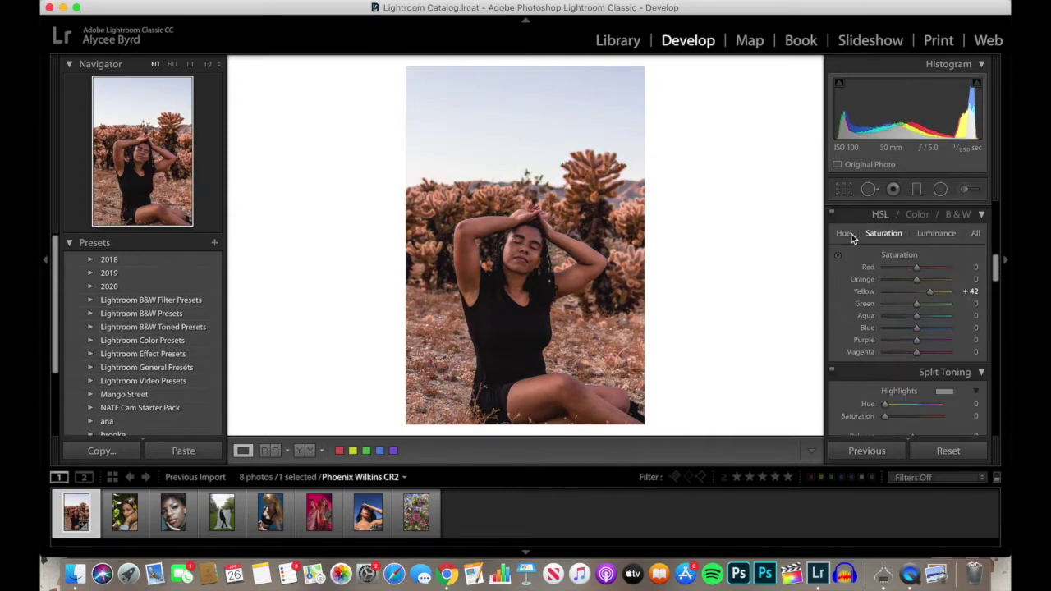
key(backslash)
key(backslash)
Crop the portrait to the 4 x 5 / 8 x 10 aspect, keeping the sky and the subject's upper body in frame
key(r)
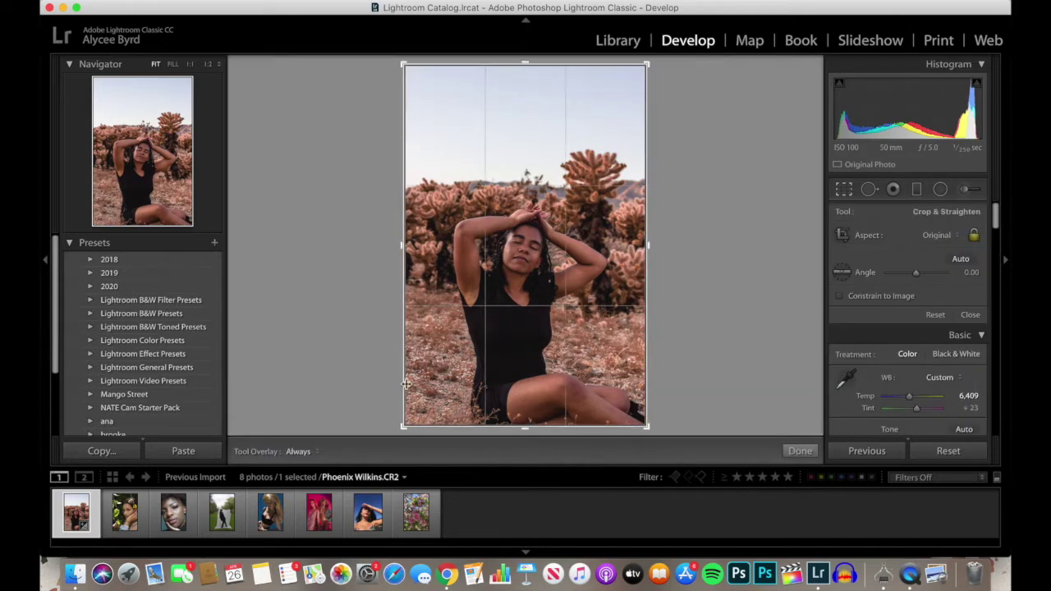
click(927, 236)
click(936, 273)
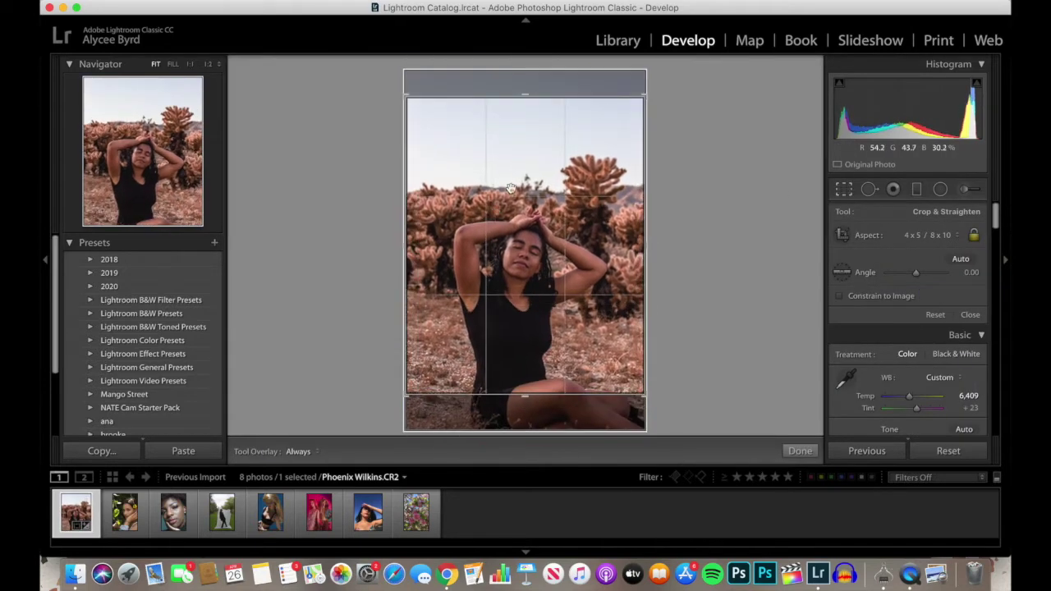
drag(495, 213, 498, 226)
drag(644, 99, 651, 89)
key(Return)
Compare the portrait before and after editing, and fine-tune the yellow and green saturation
scroll(929, 383, down, 10)
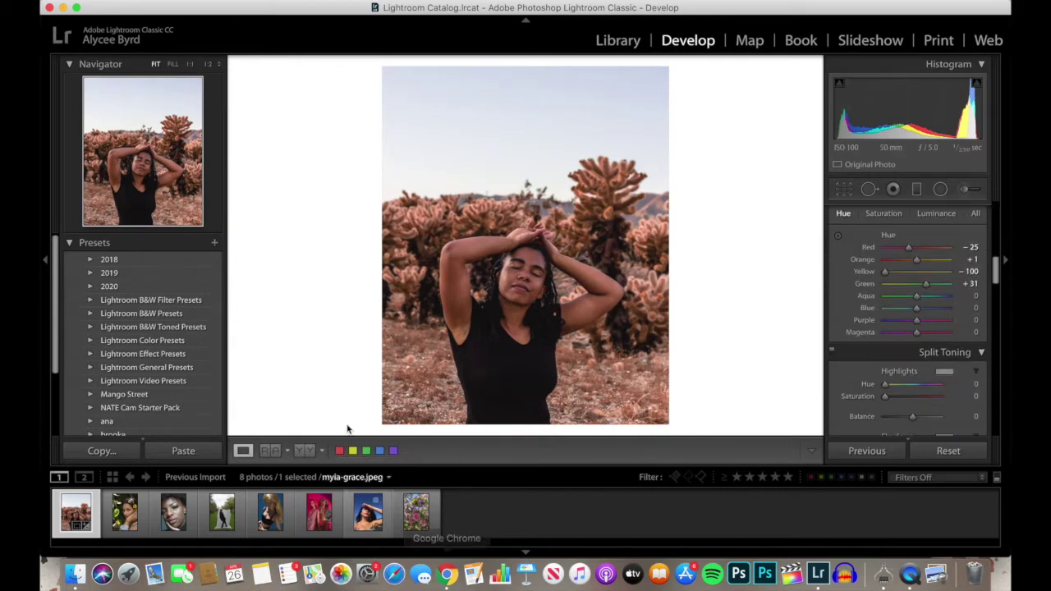
click(305, 451)
double_click(896, 234)
click(884, 213)
mouse_move(917, 272)
mouse_down()
mouse_move(927, 277)
mouse_move(887, 285)
mouse_move(908, 285)
mouse_up()
click(937, 214)
click(884, 214)
Shift the yellow hue toward gold and the blue hue toward aqua, and compare with the unedited photo
click(844, 213)
drag(902, 272, 953, 324)
key(y)
click(884, 213)
Set the sharpening Amount to 94 and the noise reduction Luminance to 28
scroll(928, 312, down, 5)
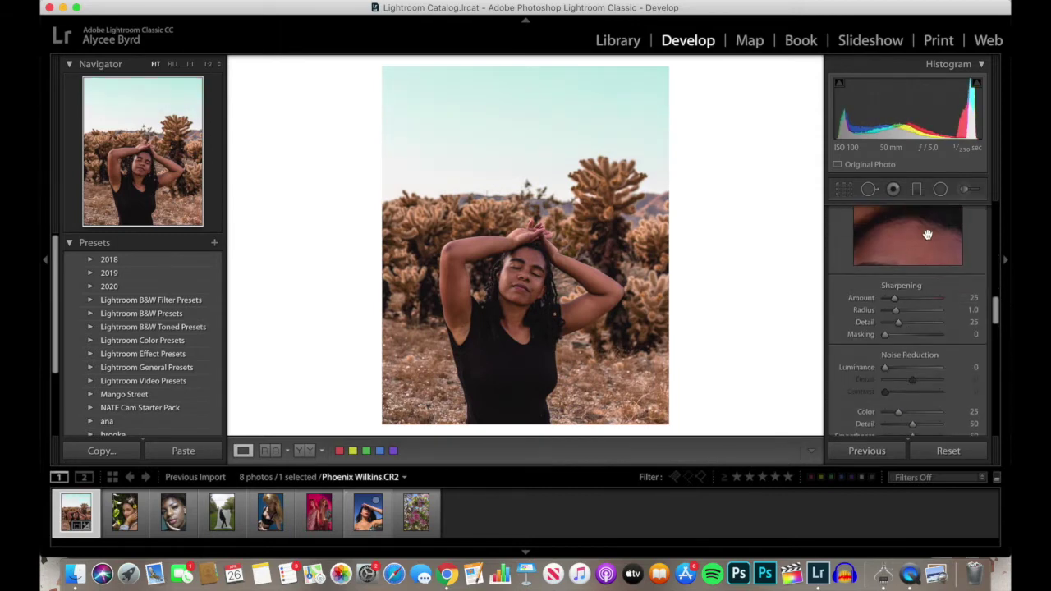
drag(895, 298, 920, 300)
click(530, 253)
click(530, 252)
scroll(904, 345, down, 1)
drag(886, 348, 901, 349)
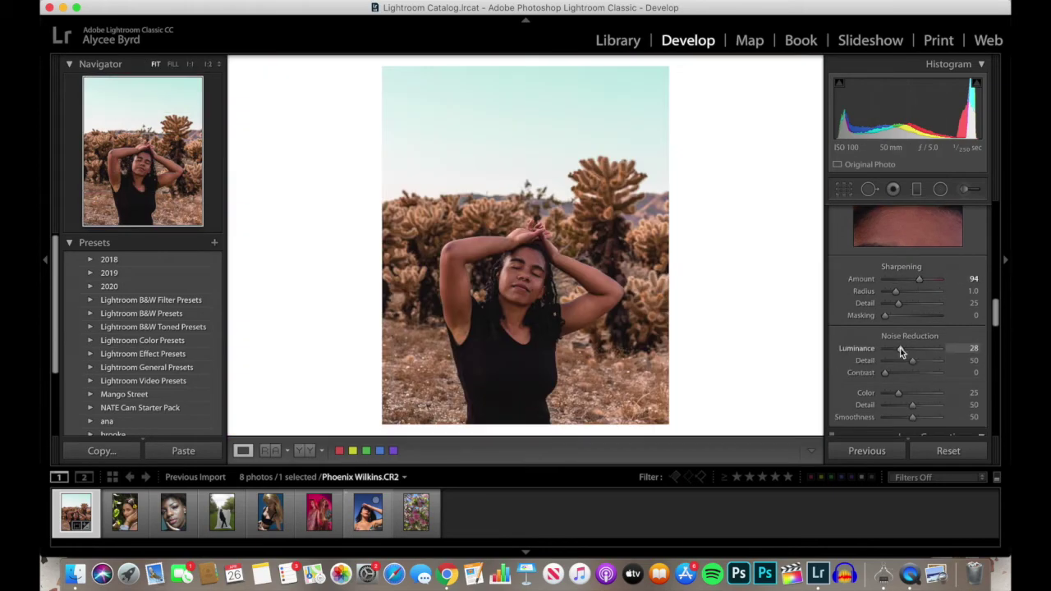
Enable lens profile corrections for the portrait with the Canon EF 50mm profile
scroll(920, 279, down, 5)
click(846, 285)
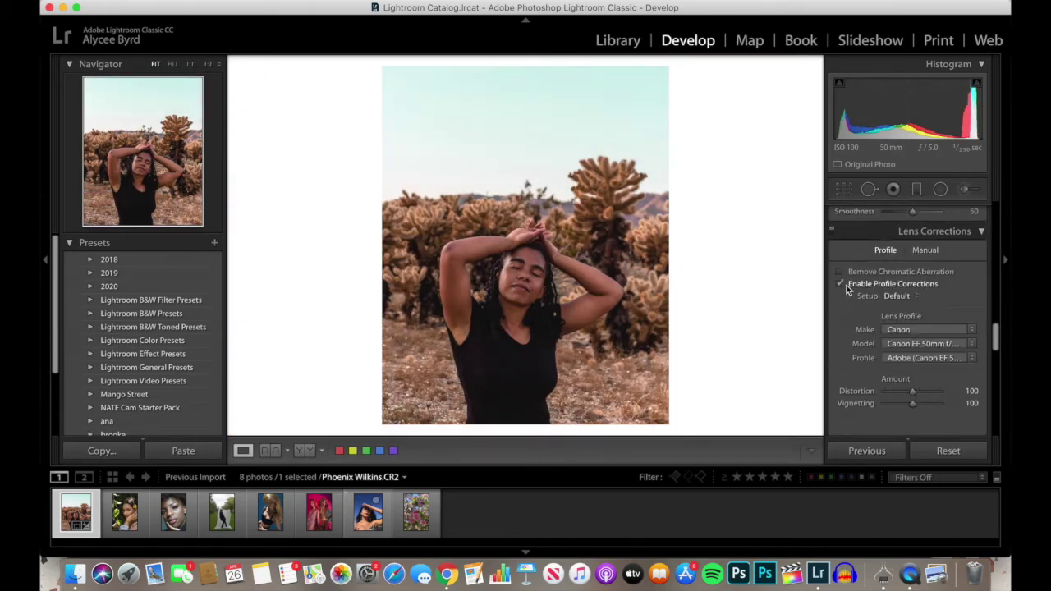
scroll(847, 289, down, 1)
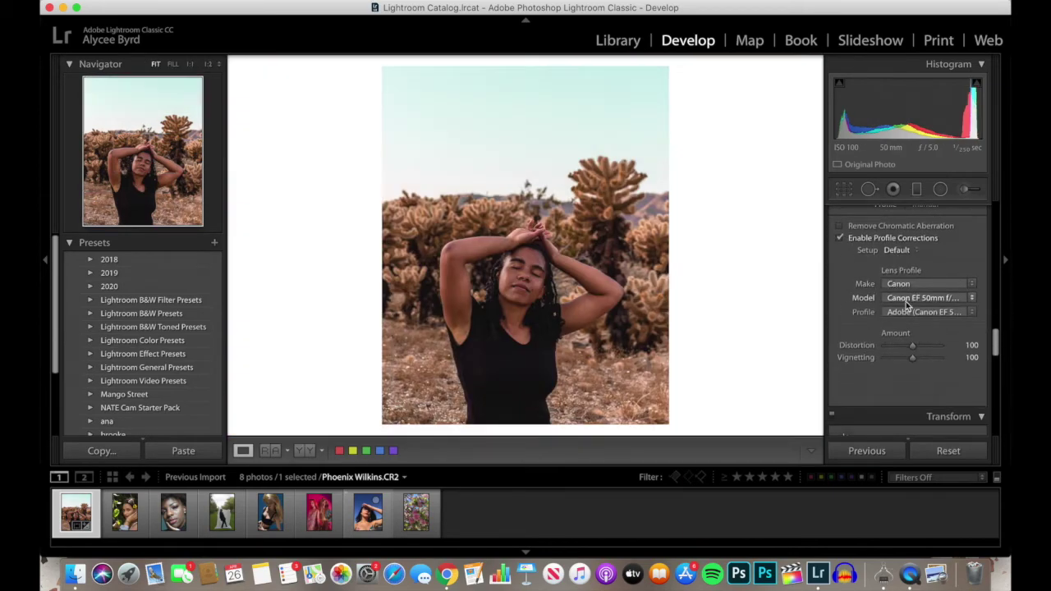
Try to open the portrait in Photoshop for further editing and close the scratch disk preferences
scroll(842, 344, down, 6)
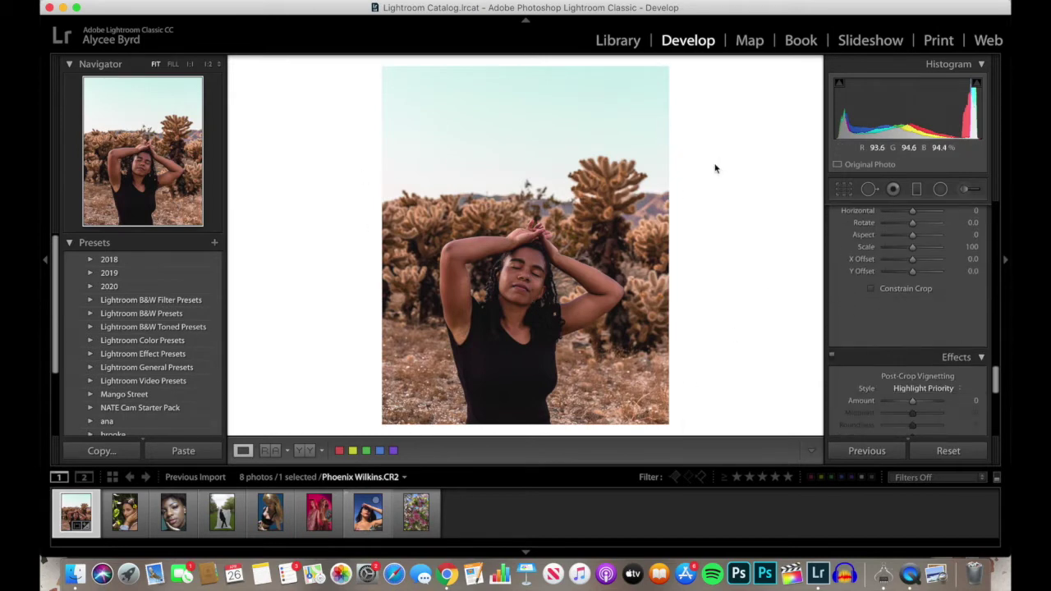
right_click(460, 132)
mouse_move(328, 62)
click(529, 70)
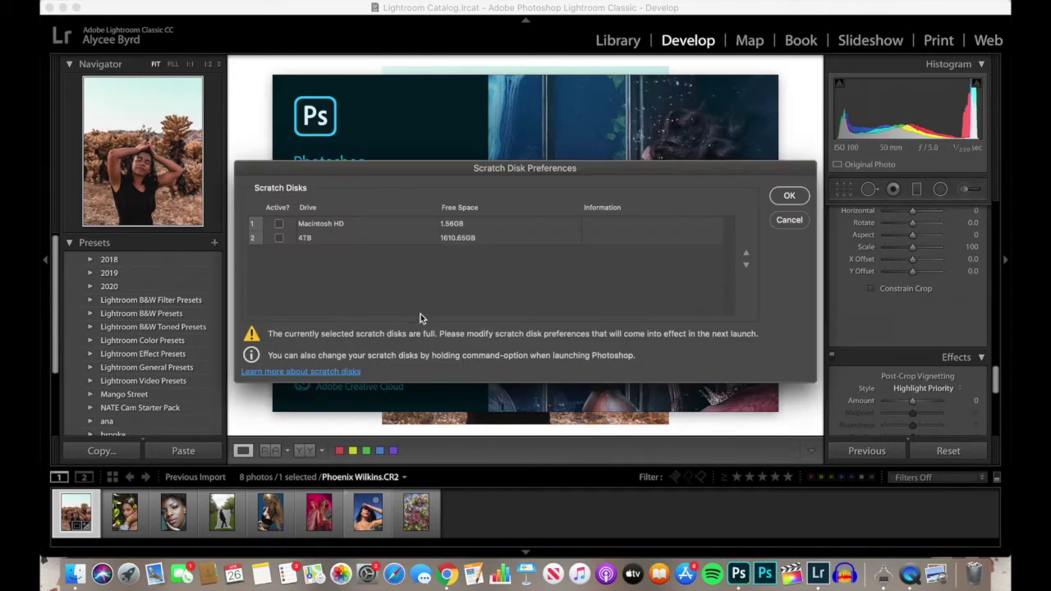
click(792, 199)
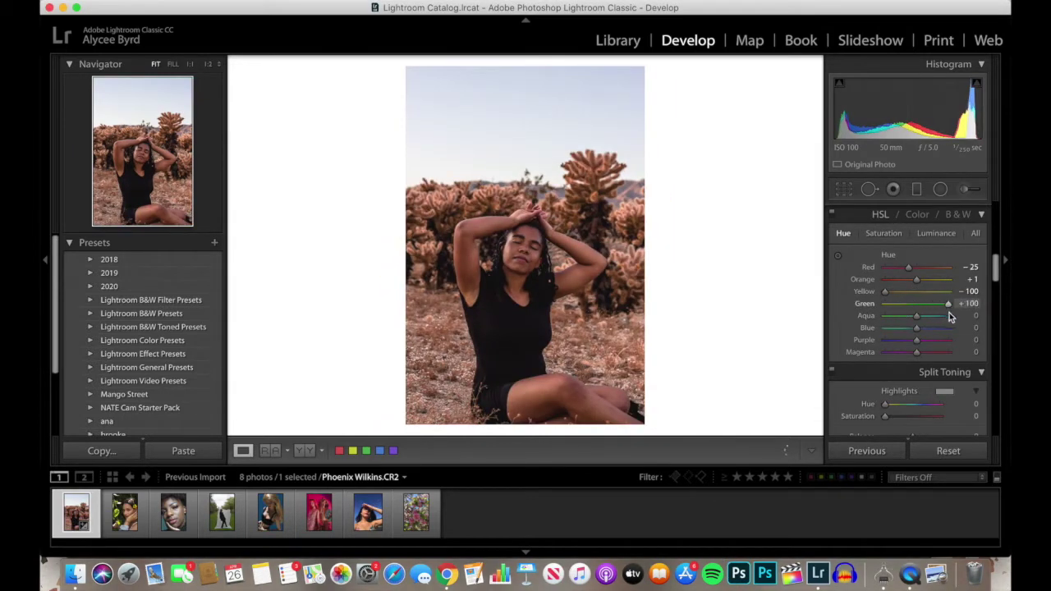
Set the green hue to +31 and crop the portrait to the 4 x 5 / 8 x 10 aspect ratio, repositioned over the subject
drag(937, 304, 927, 303)
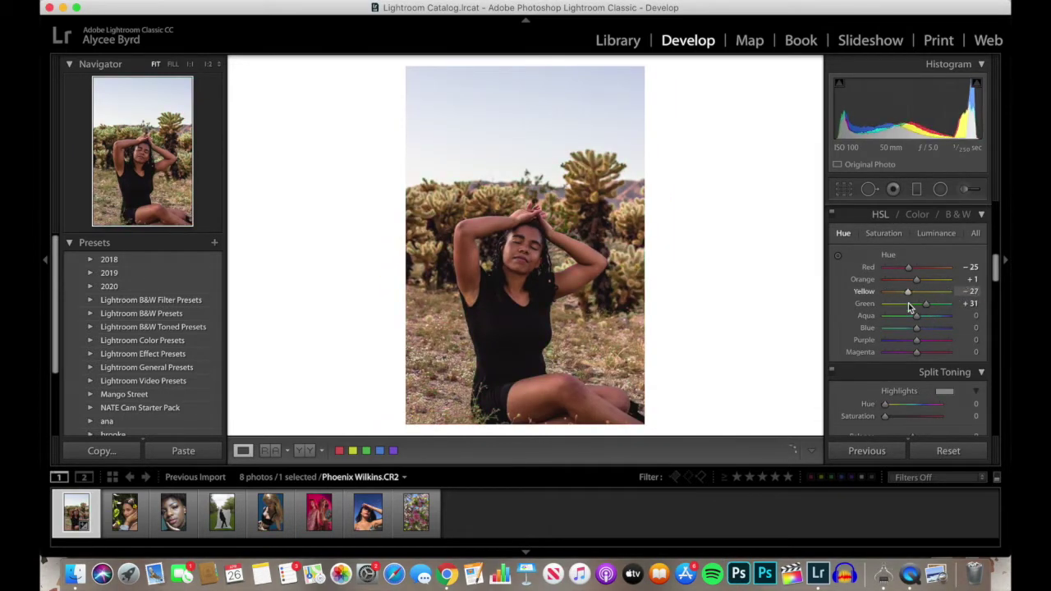
key(r)
click(937, 235)
click(916, 270)
drag(517, 129, 509, 185)
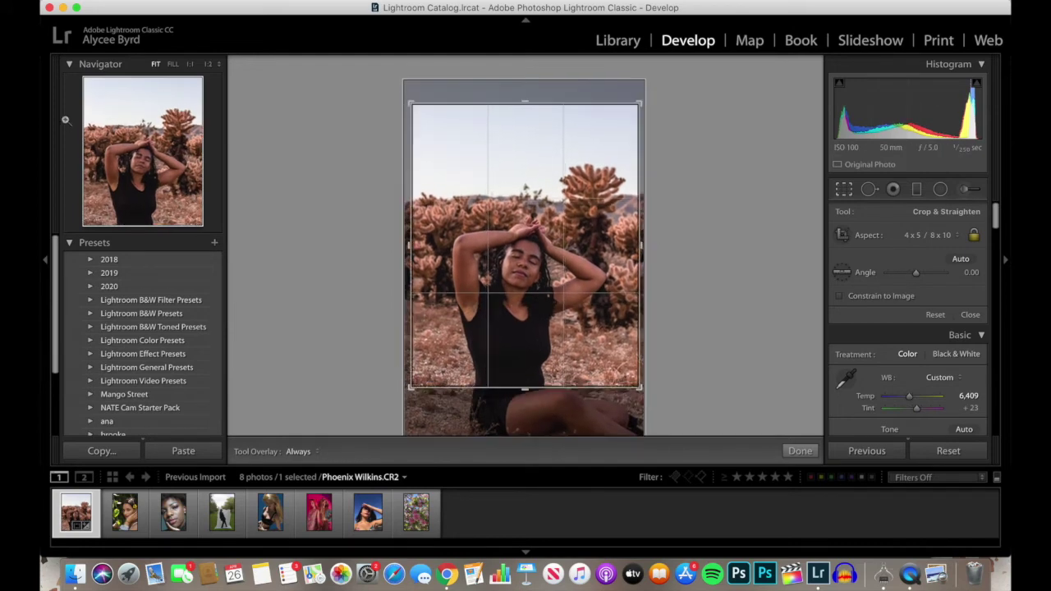
drag(515, 279, 513, 315)
key(Return)
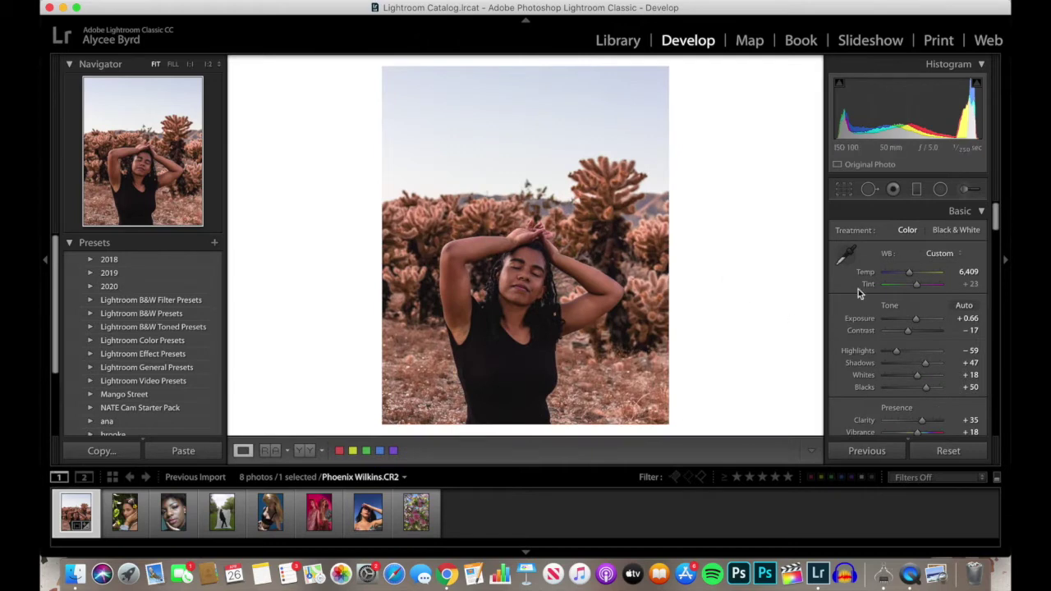
Compare the portrait before and after side by side, and set the yellow hue to -73 and the green hue to -26
scroll(895, 312, down, 10)
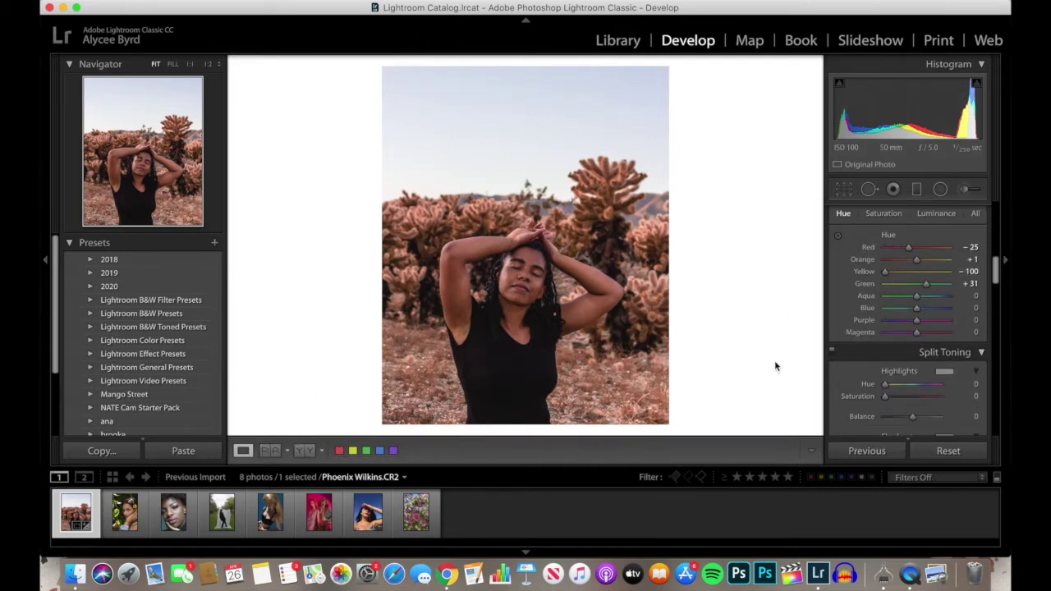
click(305, 451)
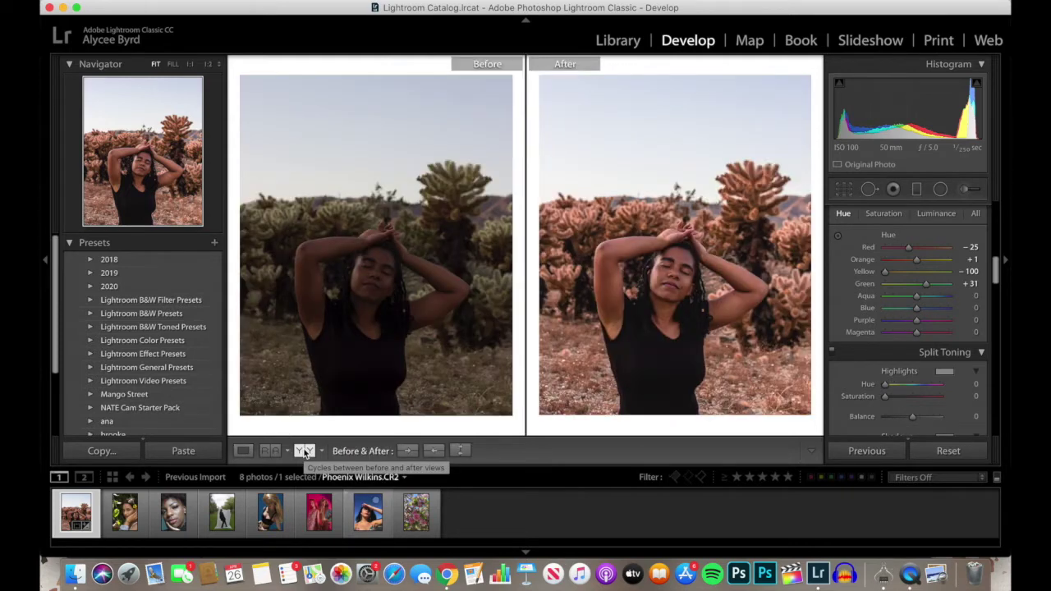
mouse_move(885, 271)
mouse_down()
mouse_move(949, 273)
mouse_move(893, 277)
mouse_up()
click(884, 213)
click(843, 213)
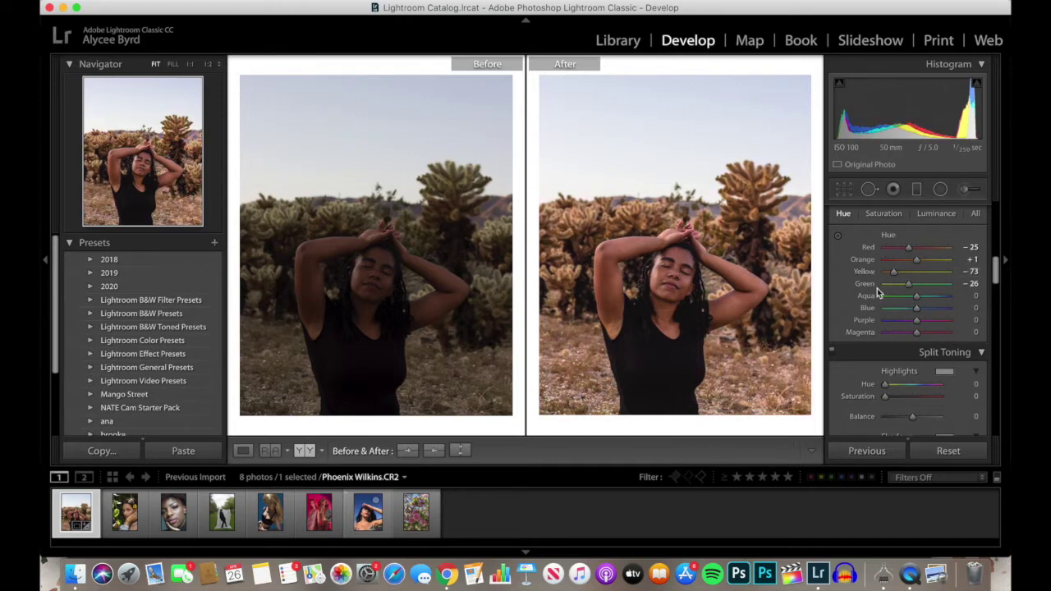
Return to the single-photo view, shift the blue hue toward aqua and adjust the blue saturation for a teal sky
click(243, 450)
drag(917, 295, 903, 323)
drag(917, 332, 914, 288)
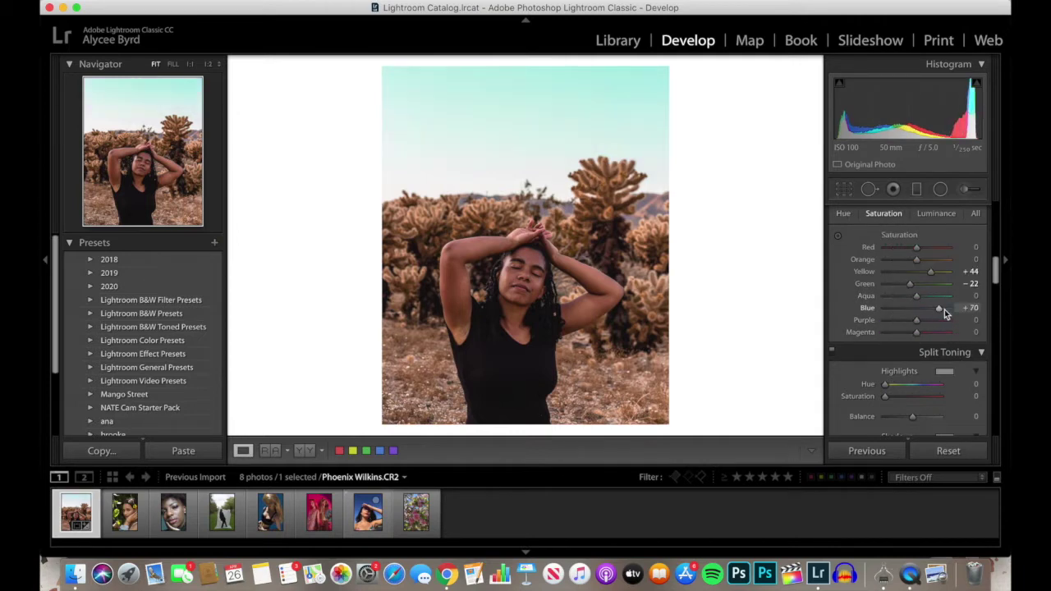
drag(945, 310, 957, 335)
Check the detail and lens correction settings and open the edited portrait in Photoshop with the History panel collapsed
scroll(943, 340, down, 10)
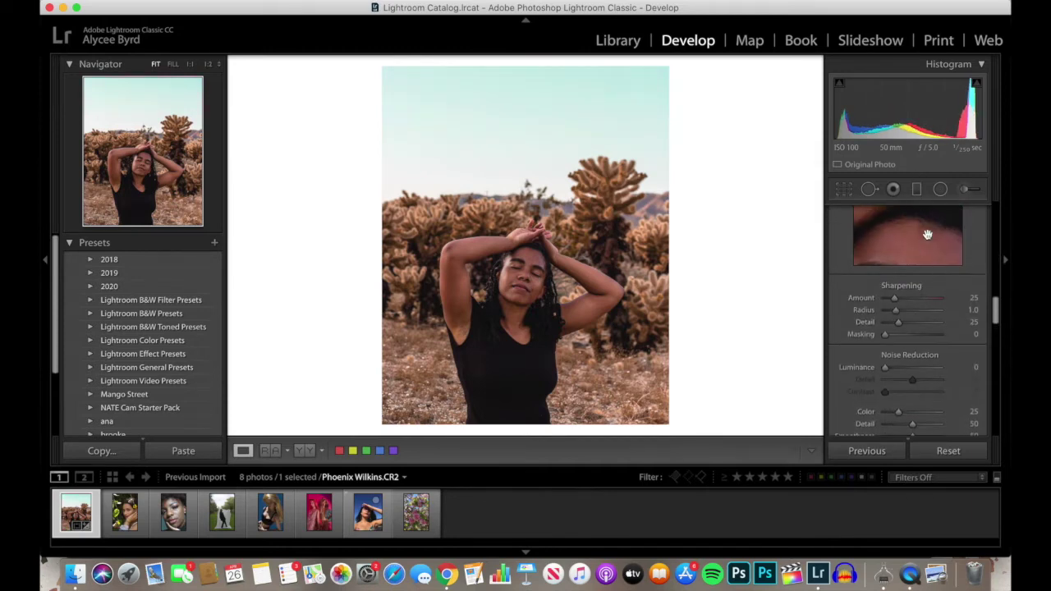
scroll(842, 340, down, 6)
scroll(842, 340, up, 3)
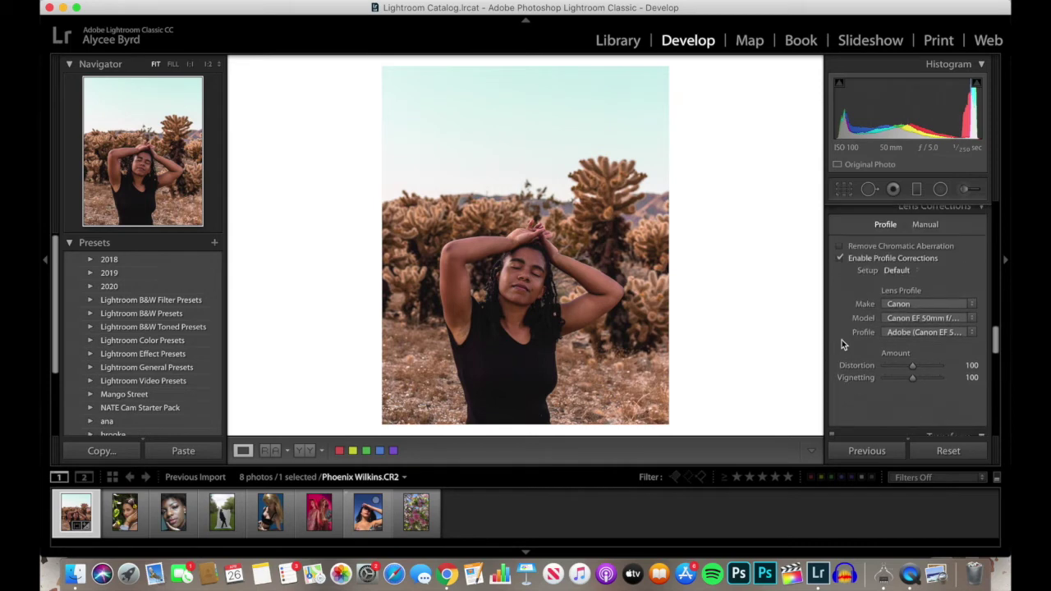
scroll(959, 348, down, 5)
scroll(959, 353, down, 5)
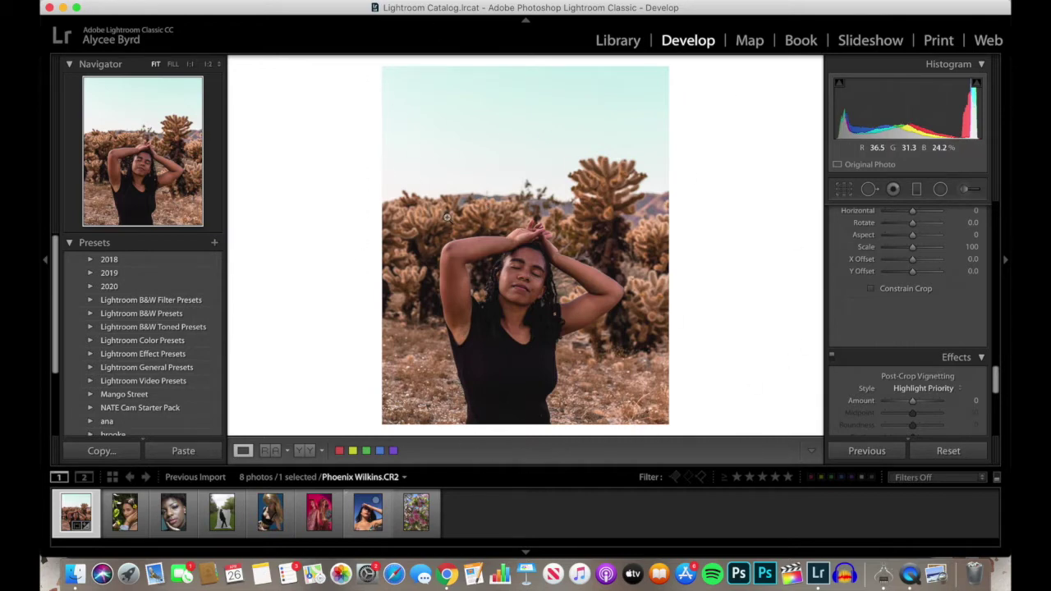
right_click(235, 302)
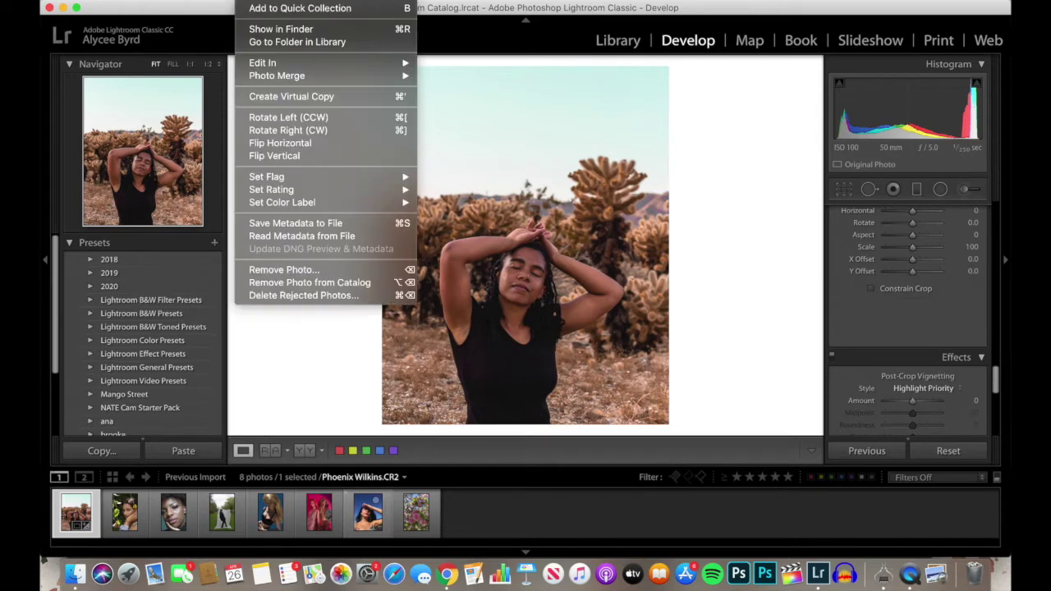
click(697, 290)
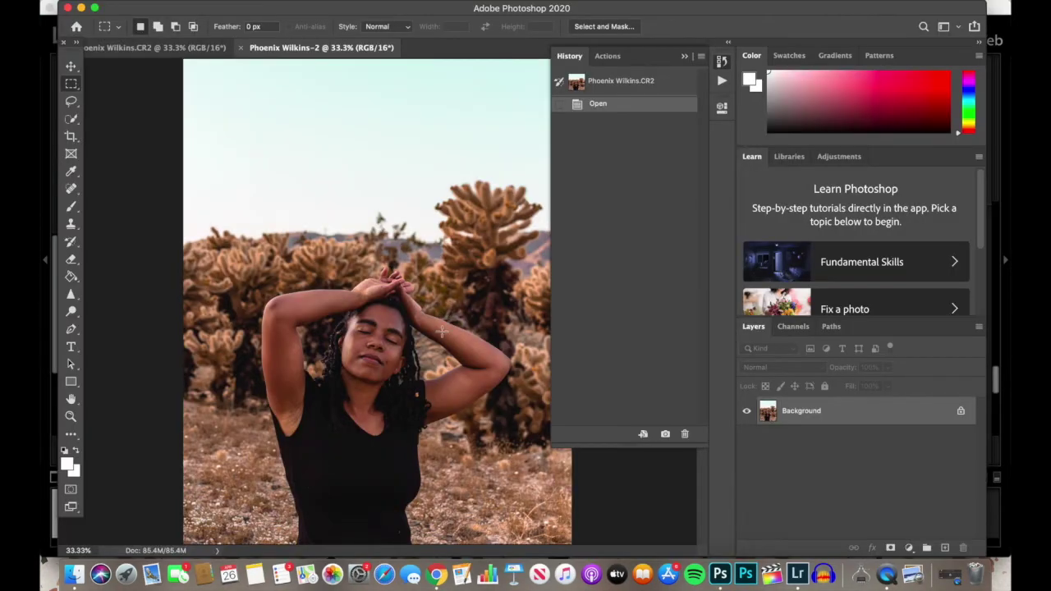
click(685, 57)
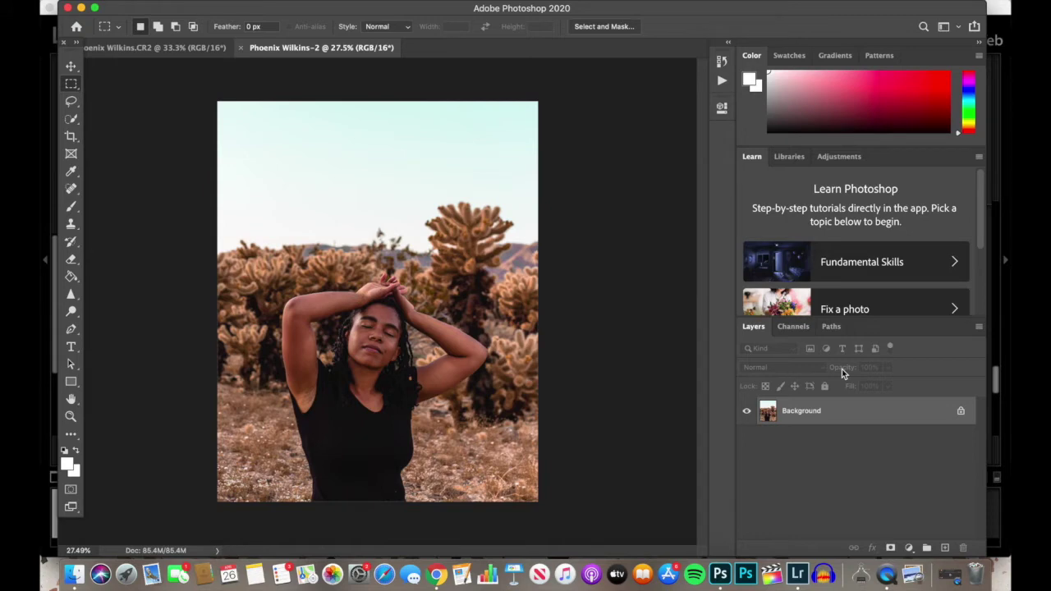
Convert the locked Background into a regular layer and duplicate it
double_click(839, 422)
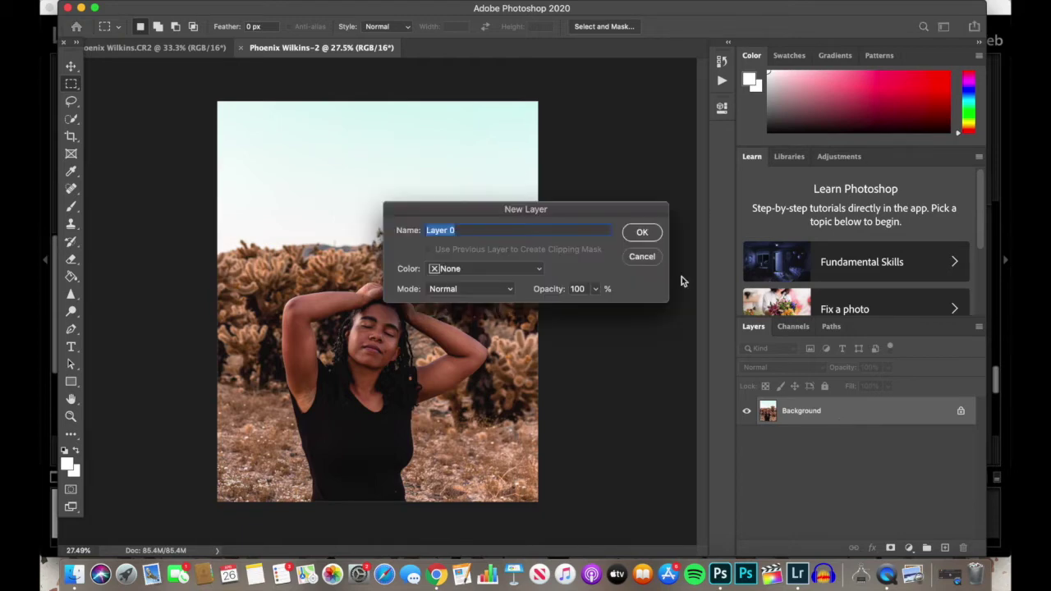
click(643, 231)
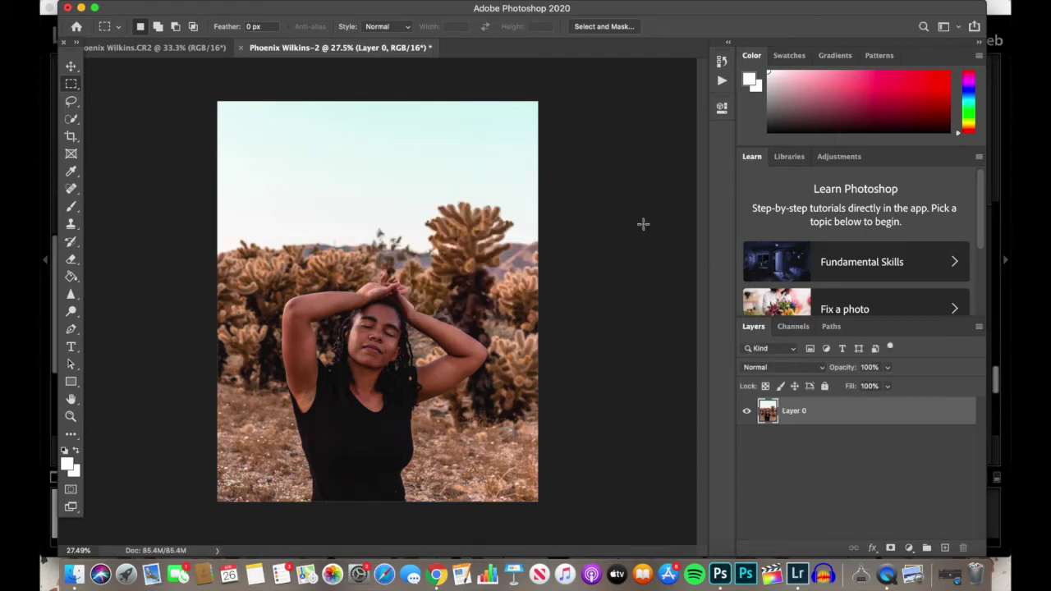
key(super+j)
key(super+space)
key(Escape)
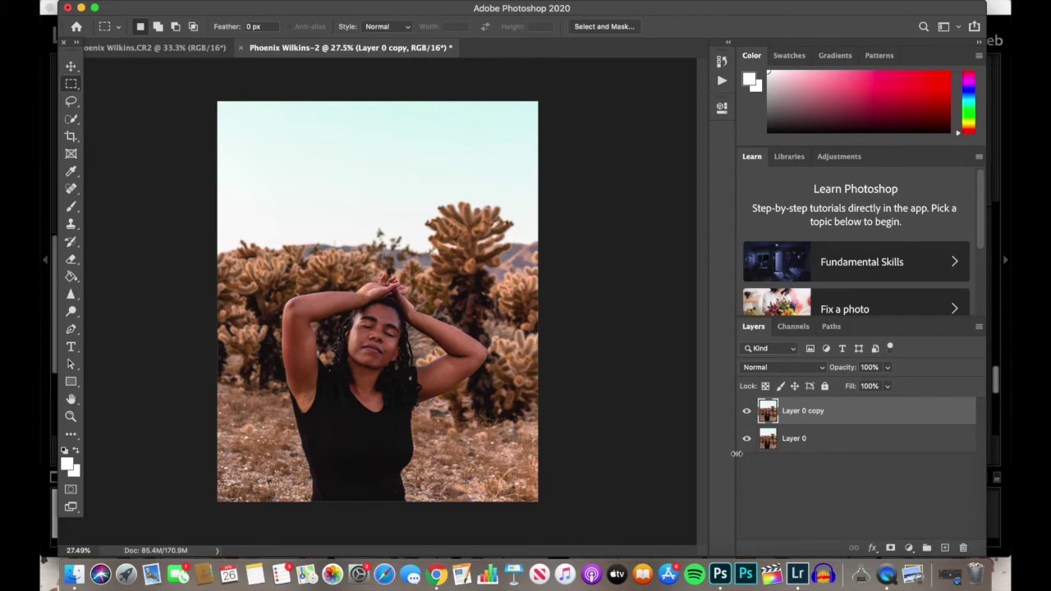
Widen the canvas to 4000 pixels around the centred portrait, keeping its height
click(191, 2)
mouse_move(197, 2)
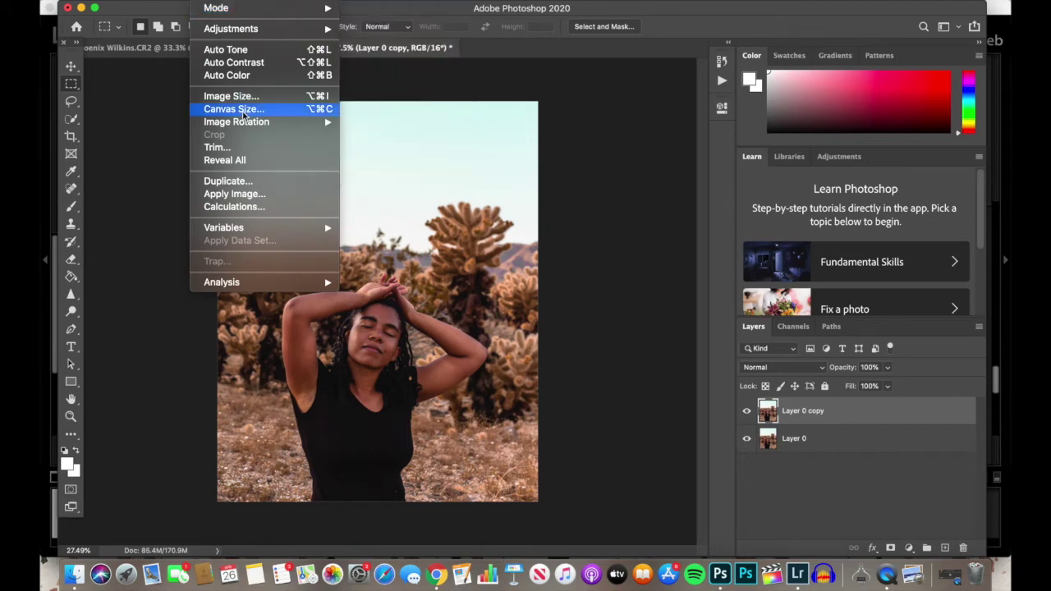
click(234, 109)
click(588, 230)
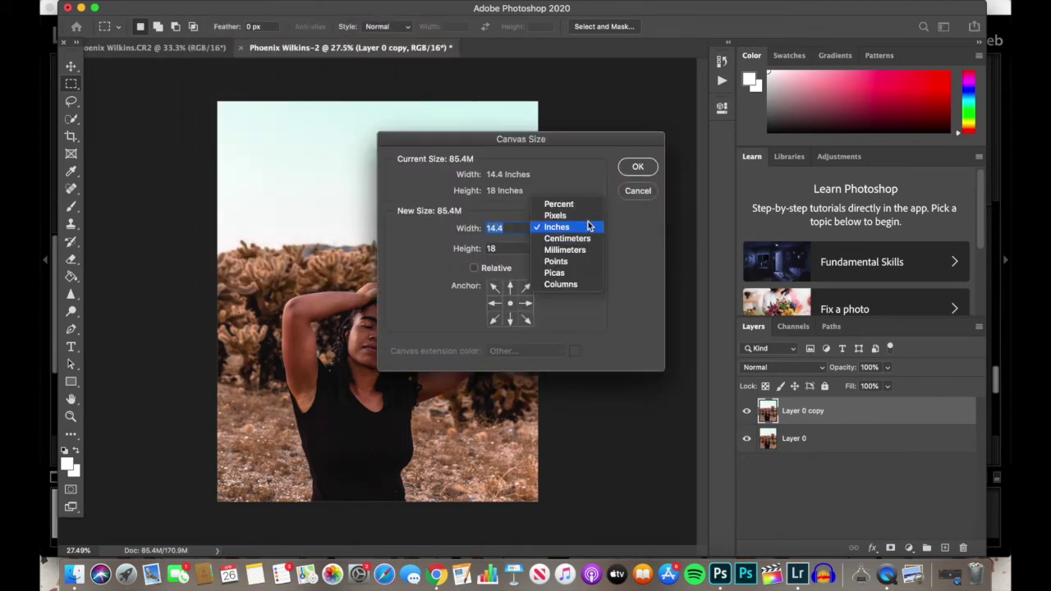
click(586, 216)
double_click(521, 226)
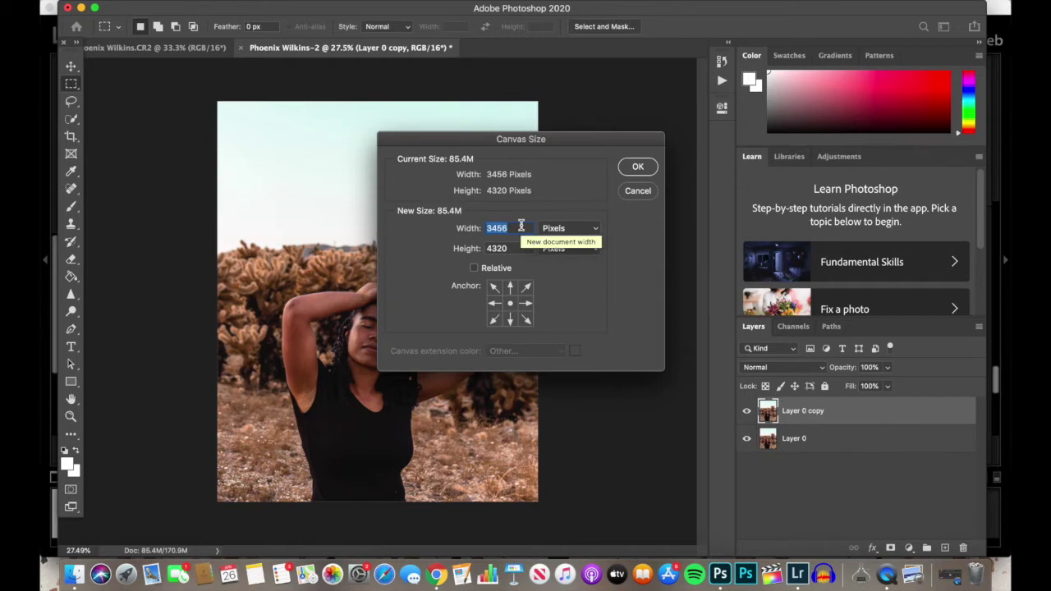
text(4000)
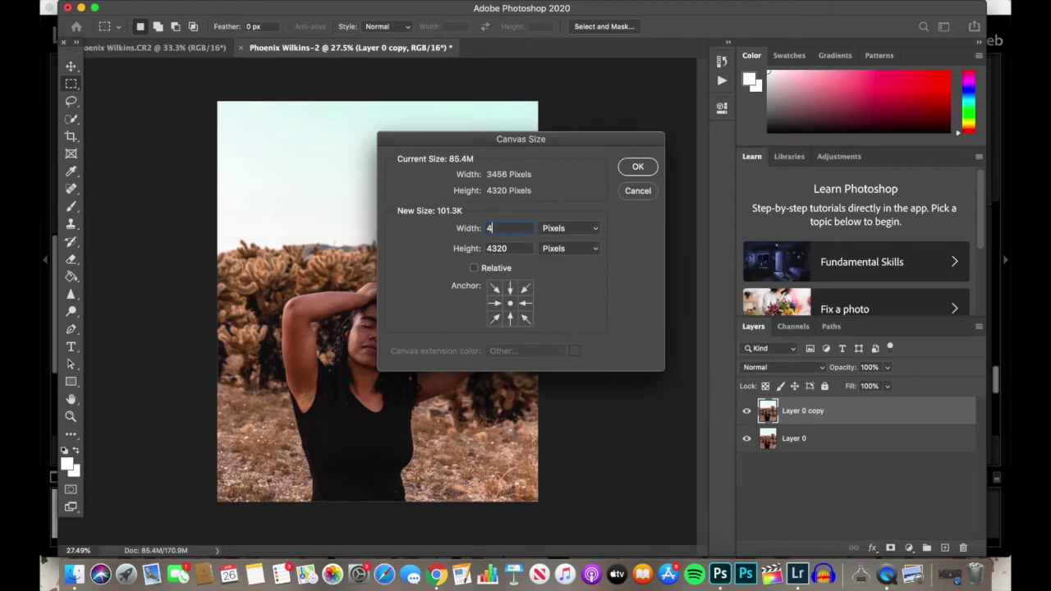
double_click(510, 248)
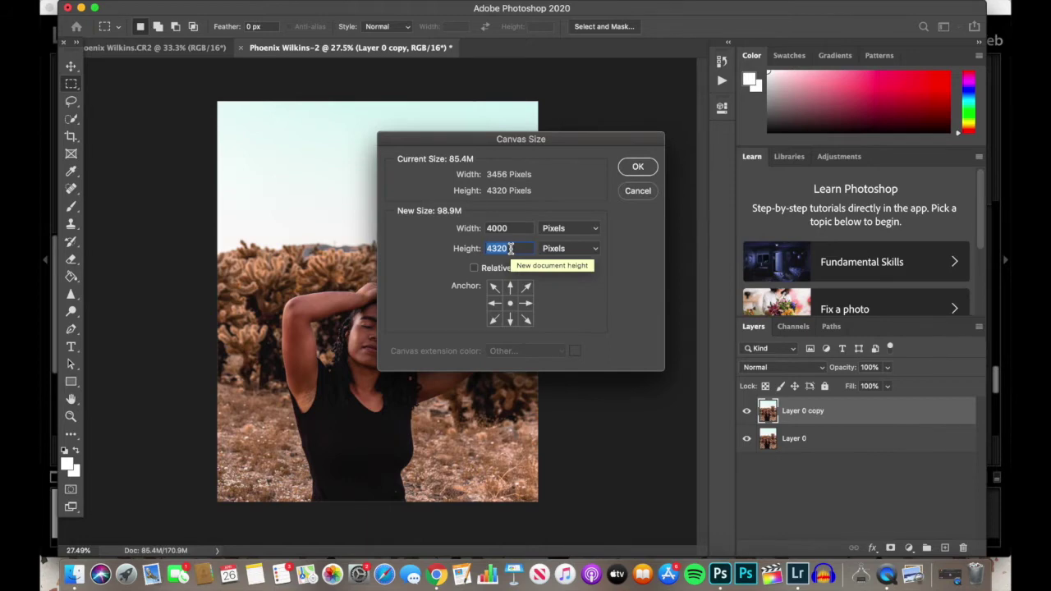
click(639, 166)
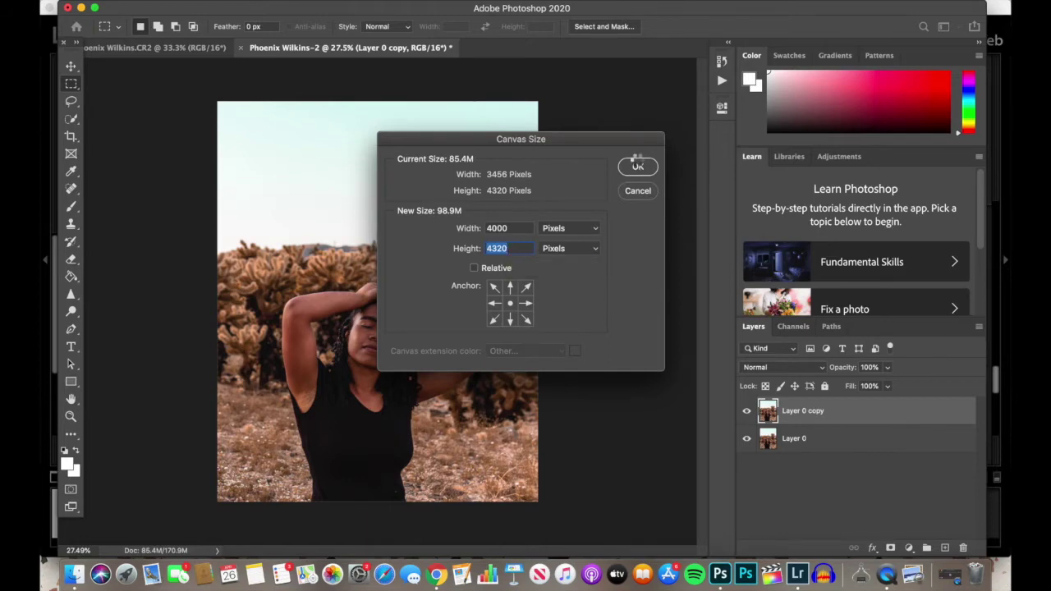
Set the canvas width to 4500 pixels, keeping the portrait centred
click(218, 2)
mouse_move(265, 37)
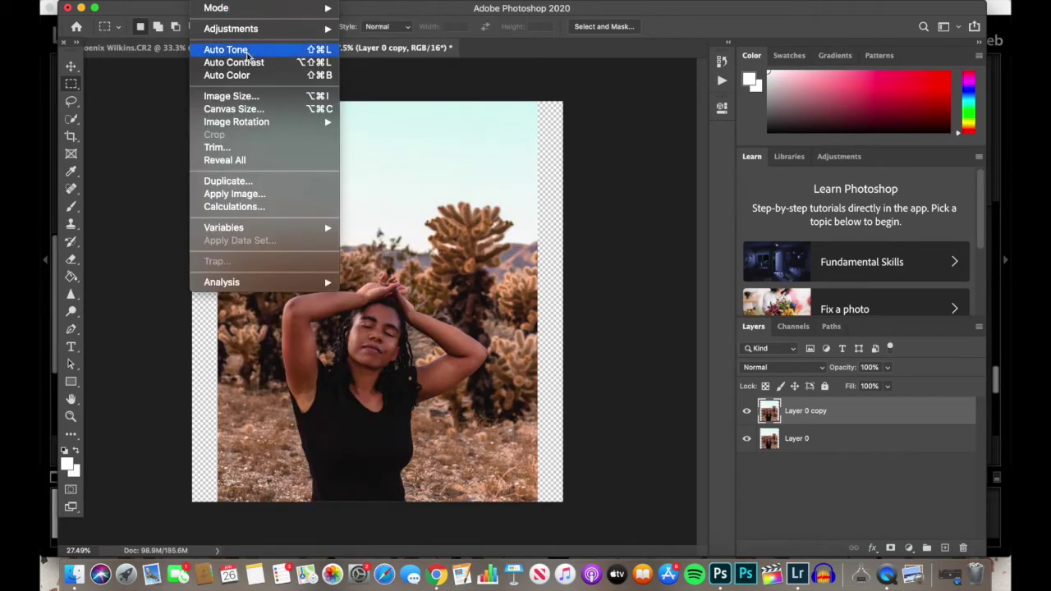
click(239, 108)
click(572, 233)
click(555, 215)
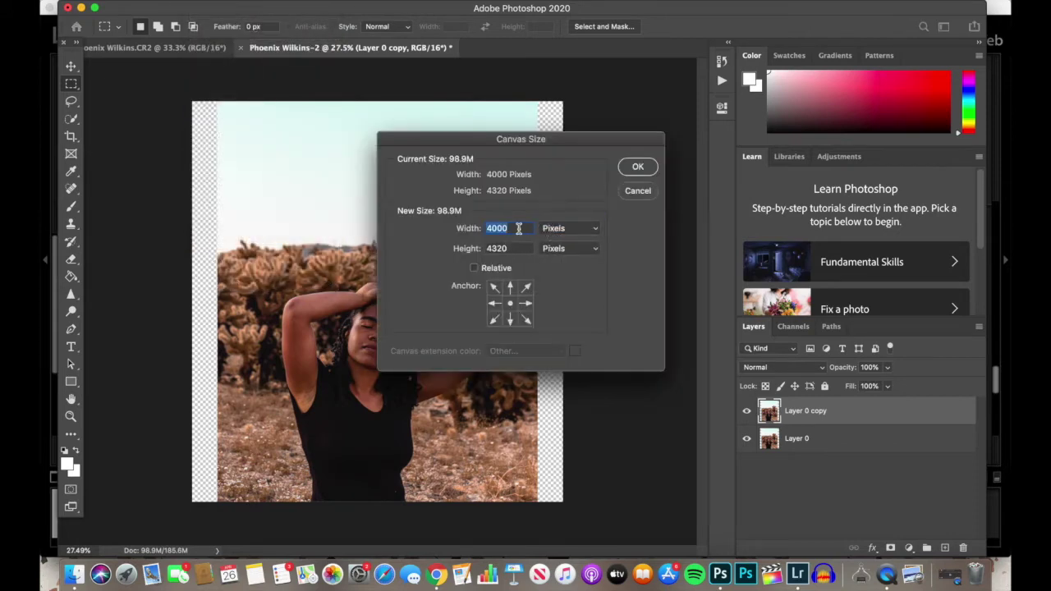
text(4500)
key(Return)
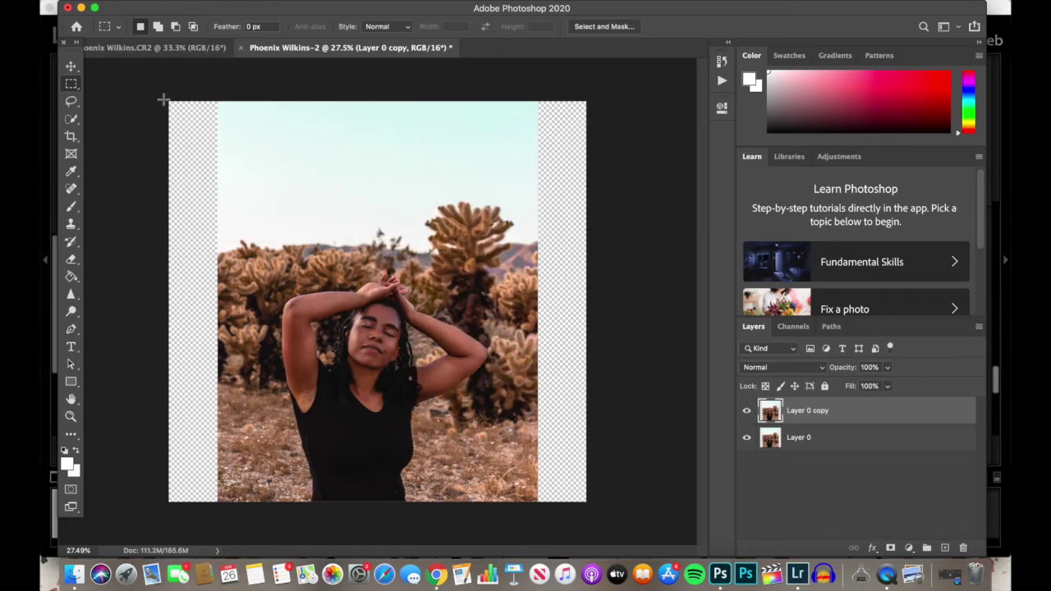
Select the blank strip left of the portrait for Content-Aware Fill and add the excluded arm and cactus spots back to the sampling area
drag(167, 99, 217, 526)
click(182, 2)
click(217, 233)
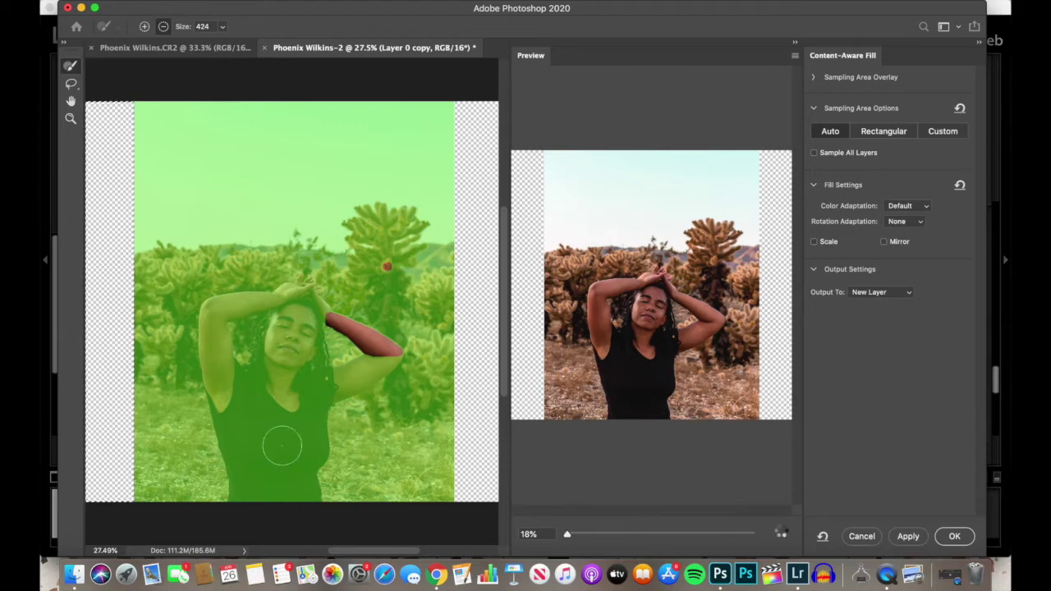
click(145, 27)
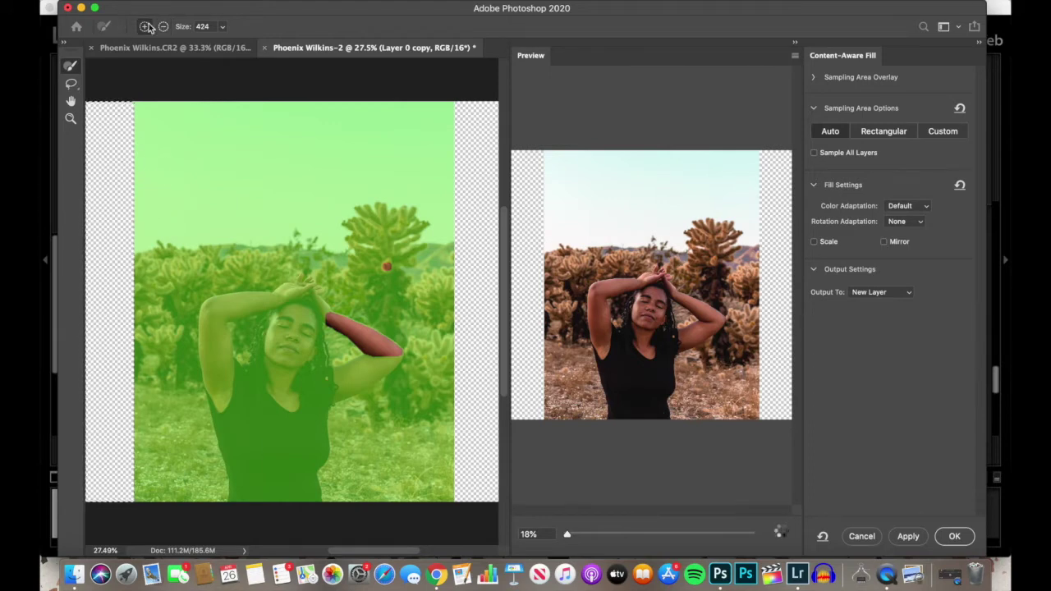
drag(353, 329, 380, 352)
mouse_move(390, 275)
mouse_down()
mouse_move(380, 259)
mouse_move(388, 271)
mouse_up()
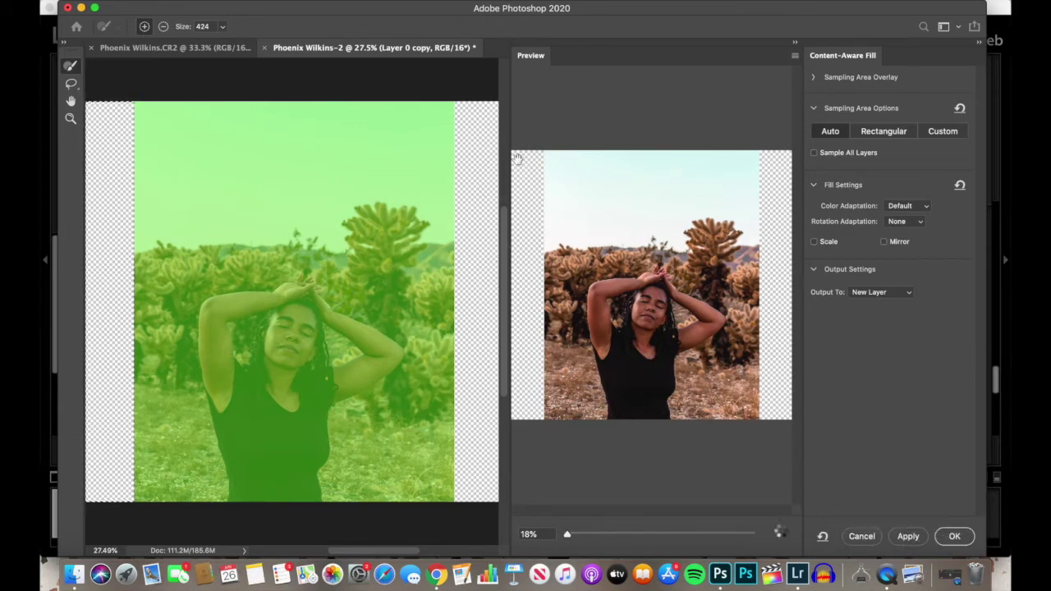
Inspect the enlarged Content-Aware Fill preview and output the fill of the blank strip to a new layer
scroll(519, 172, up, 5)
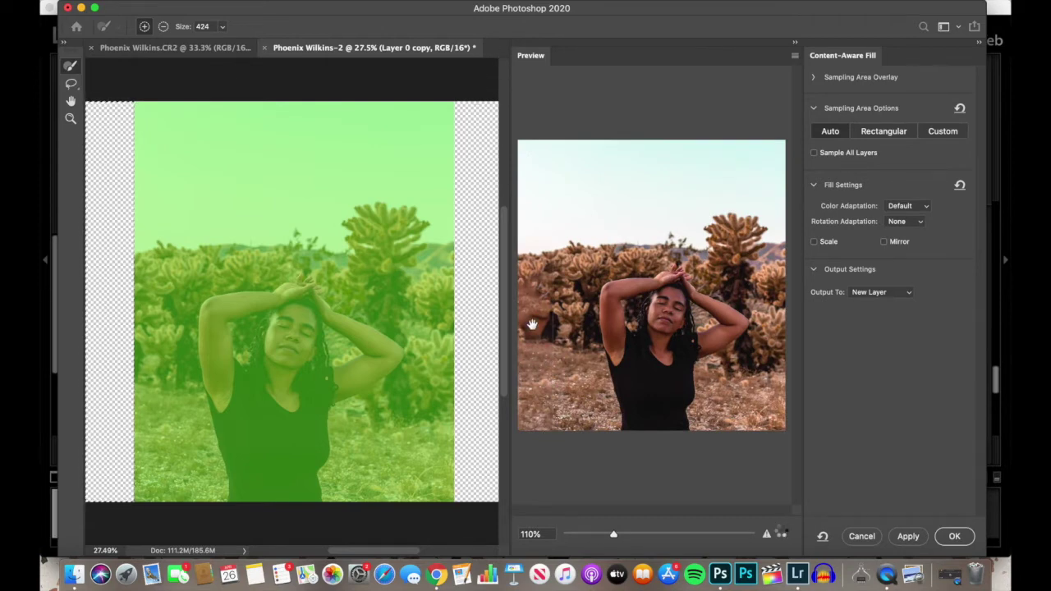
mouse_move(608, 536)
mouse_down()
mouse_move(618, 535)
mouse_move(609, 535)
mouse_up()
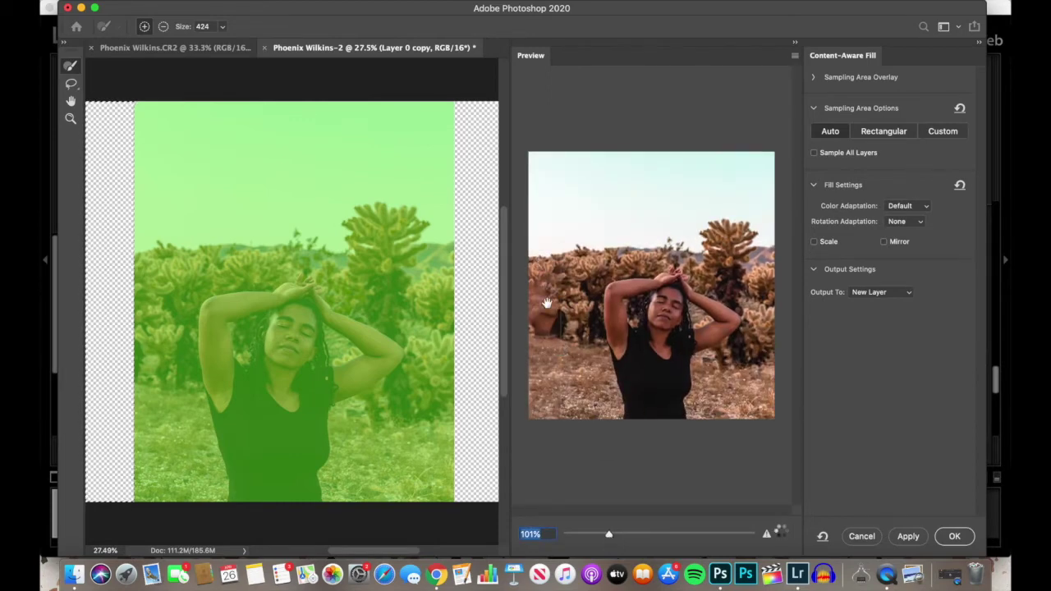
scroll(549, 323, up, 2)
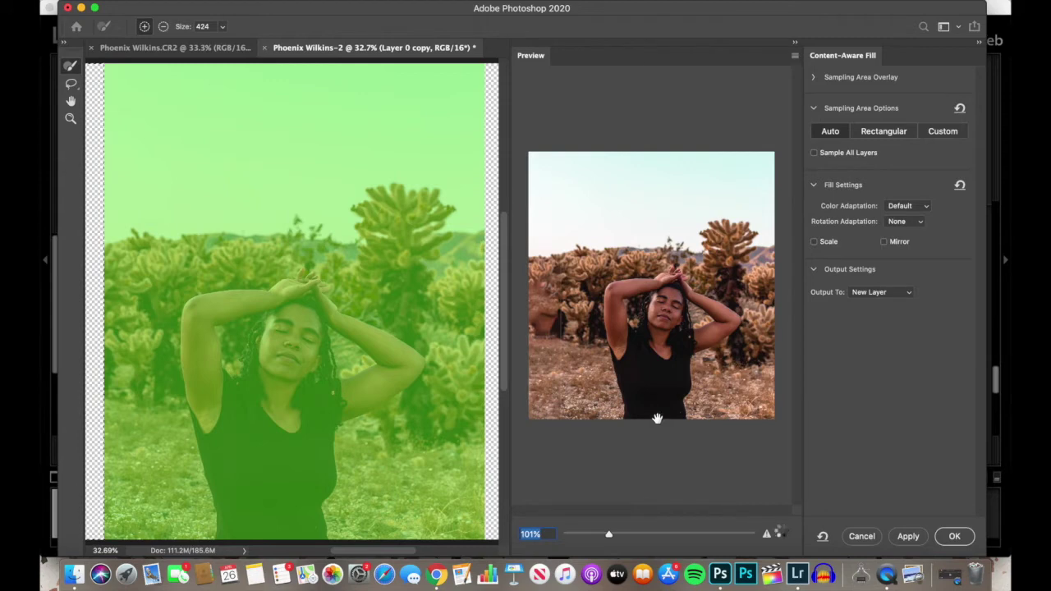
scroll(657, 419, left, 2)
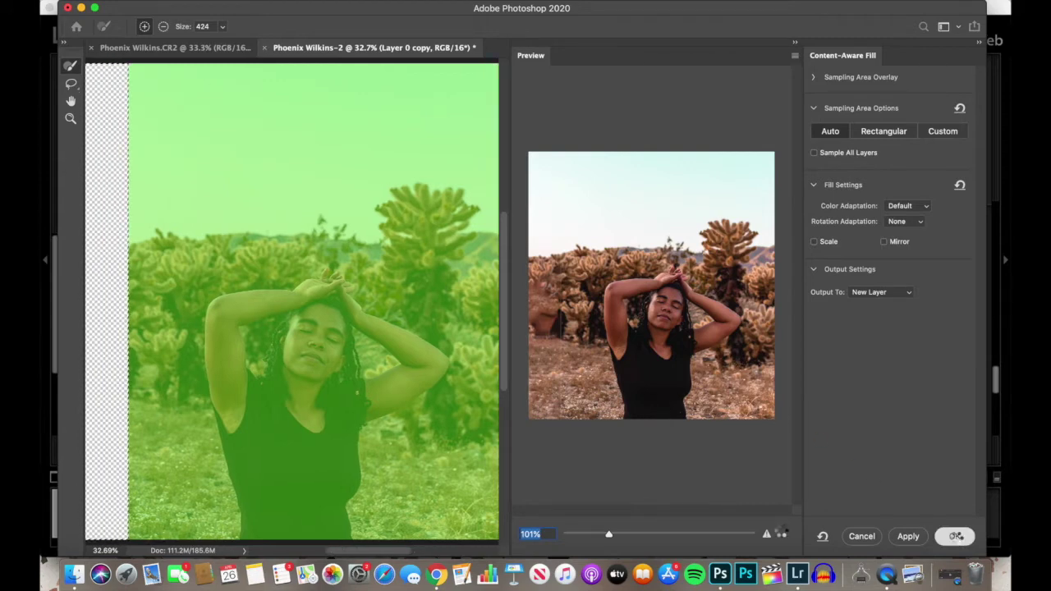
click(955, 535)
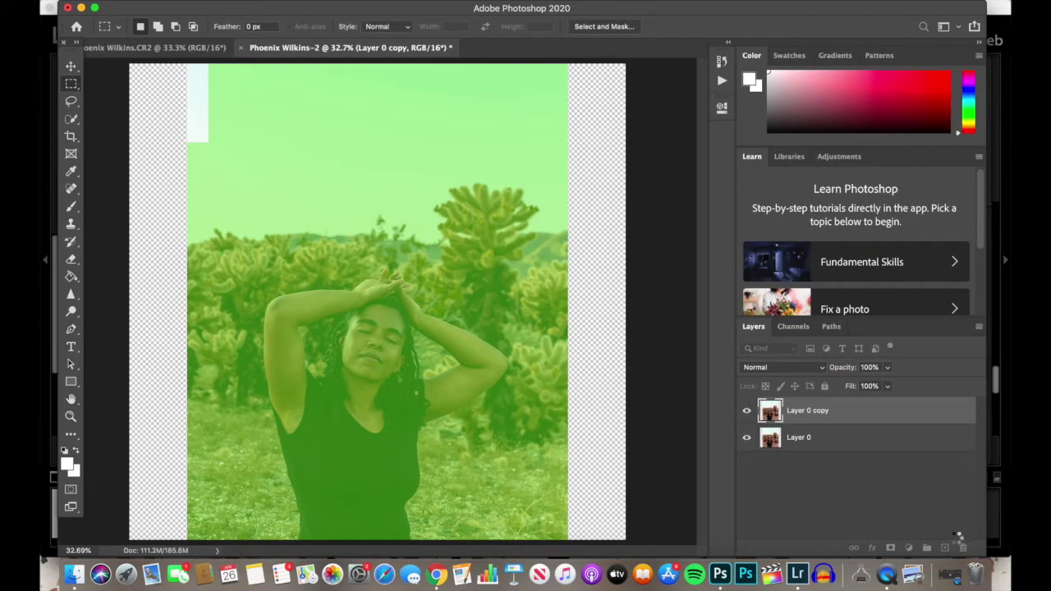
Heal the arm-like artifact in the filled cacti at the photo's left edge with the Spot Healing Brush
scroll(217, 132, up, 1)
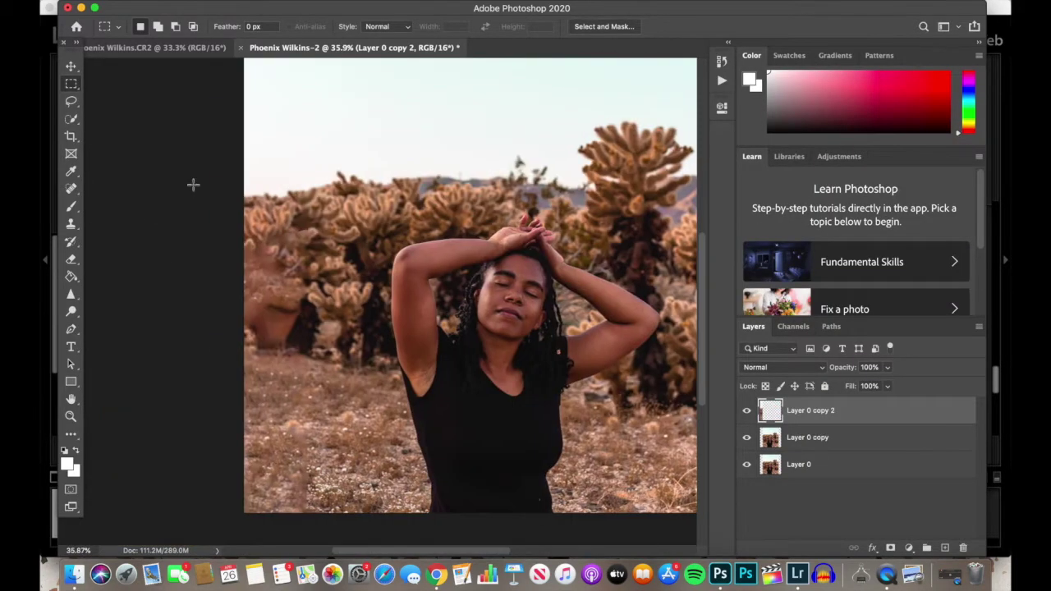
click(70, 188)
click(148, 26)
click(297, 316)
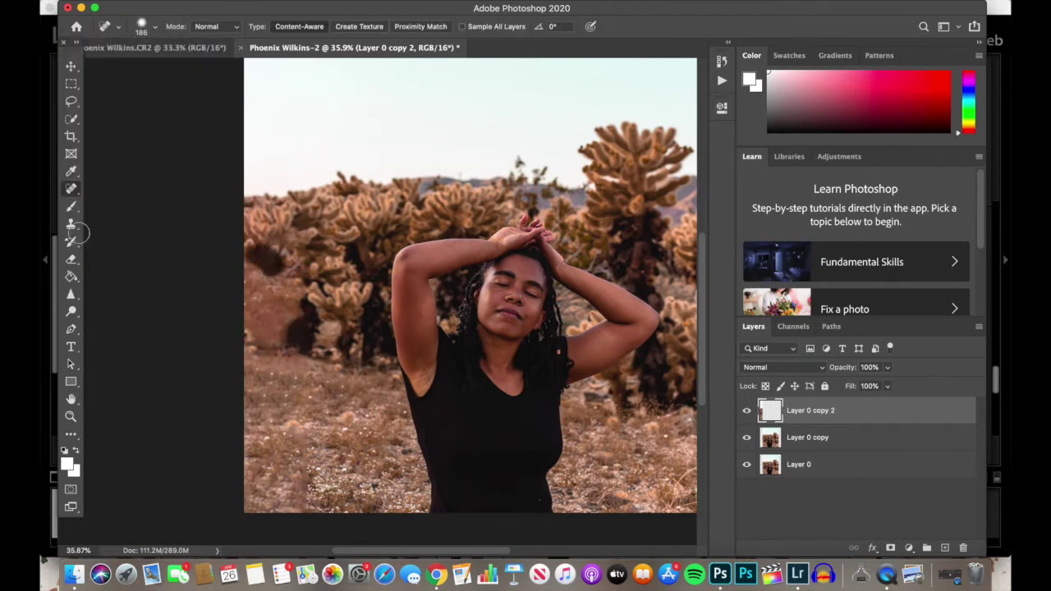
Cover the leftover smudge in the filled cacti at the photo's left edge with nearby cactus texture using the Clone Stamp
key(s)
alt+click(289, 281)
drag(283, 299, 281, 326)
Duplicate the portrait copy layer and merge the left-strip fill layer into the duplicate
right_click(813, 410)
click(788, 433)
key(super+j)
right_click(807, 411)
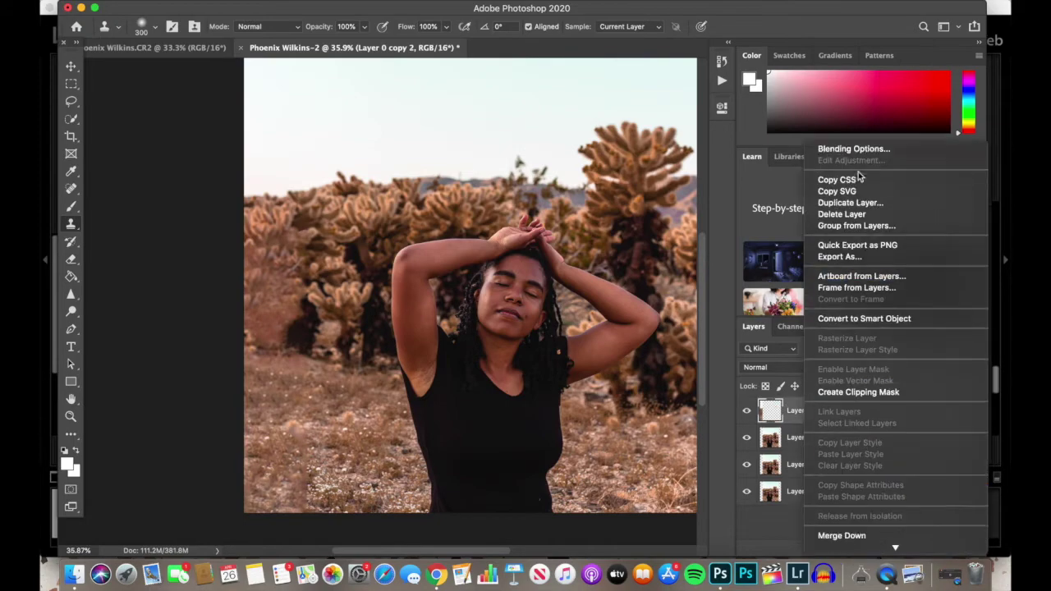
click(365, 360)
right_click(832, 418)
click(746, 376)
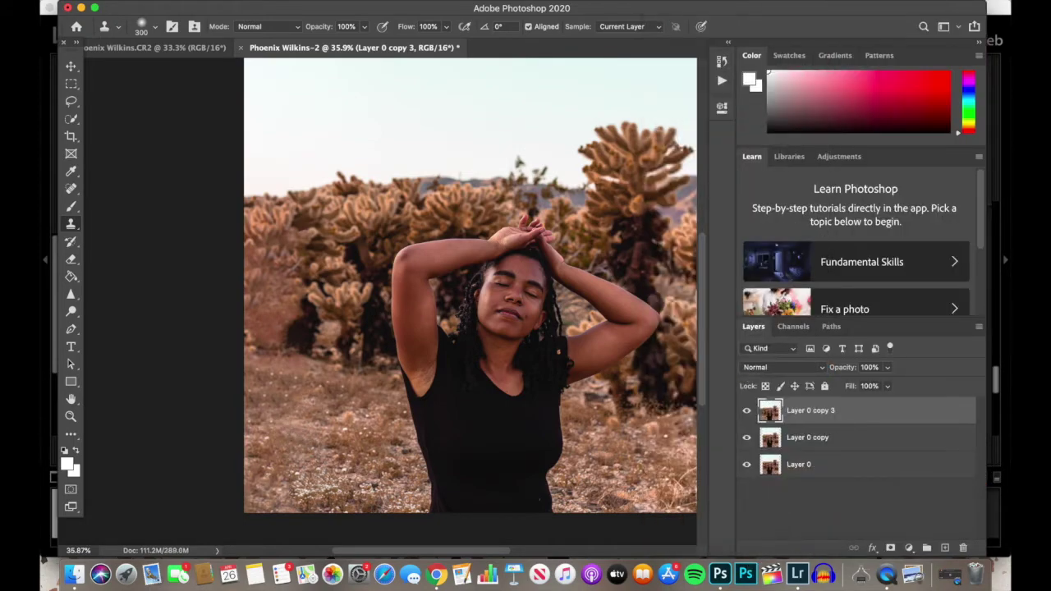
Fill the blank strip right of the portrait with Content-Aware Fill on a new layer, excluding the woman's arm from the sampling area
scroll(198, 367, down, 3)
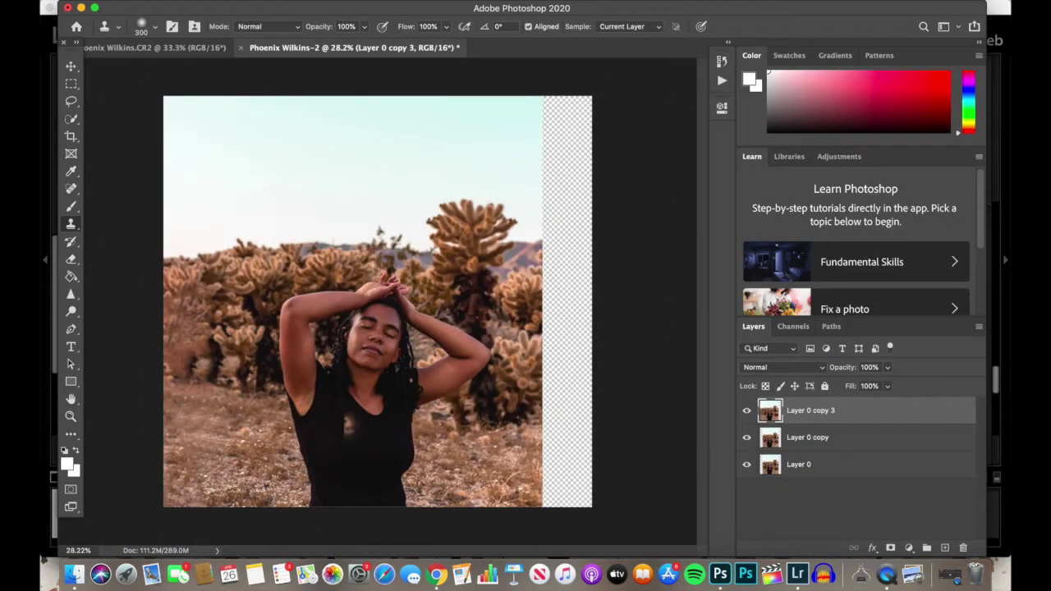
key(m)
click(211, 6)
click(234, 234)
click(144, 27)
click(162, 251)
click(272, 279)
click(408, 261)
click(163, 27)
mouse_move(283, 288)
mouse_down()
mouse_move(286, 465)
mouse_move(316, 496)
mouse_move(386, 361)
mouse_move(320, 287)
mouse_move(378, 356)
mouse_up()
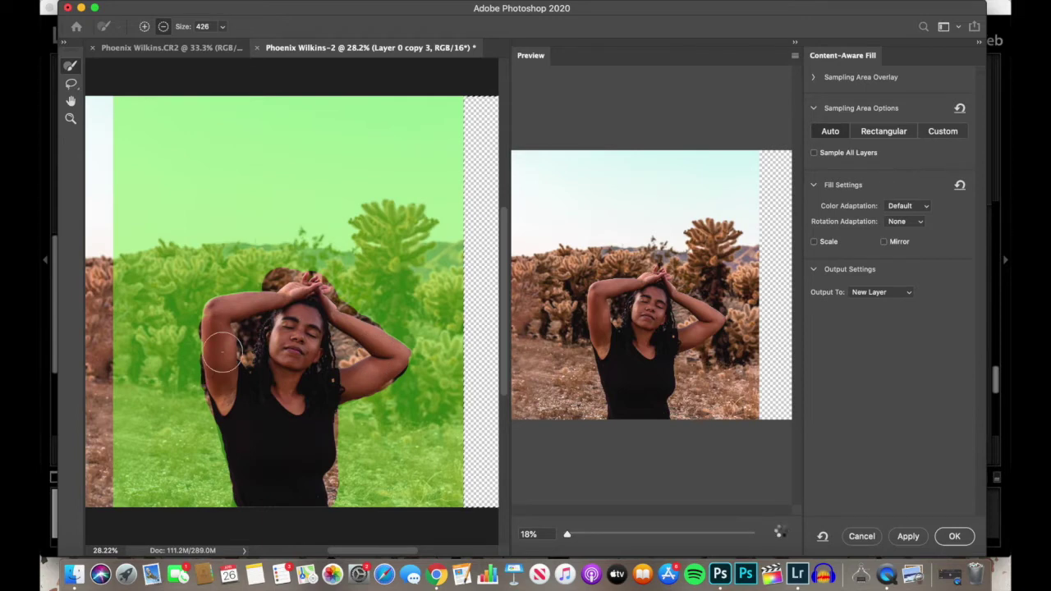
click(955, 536)
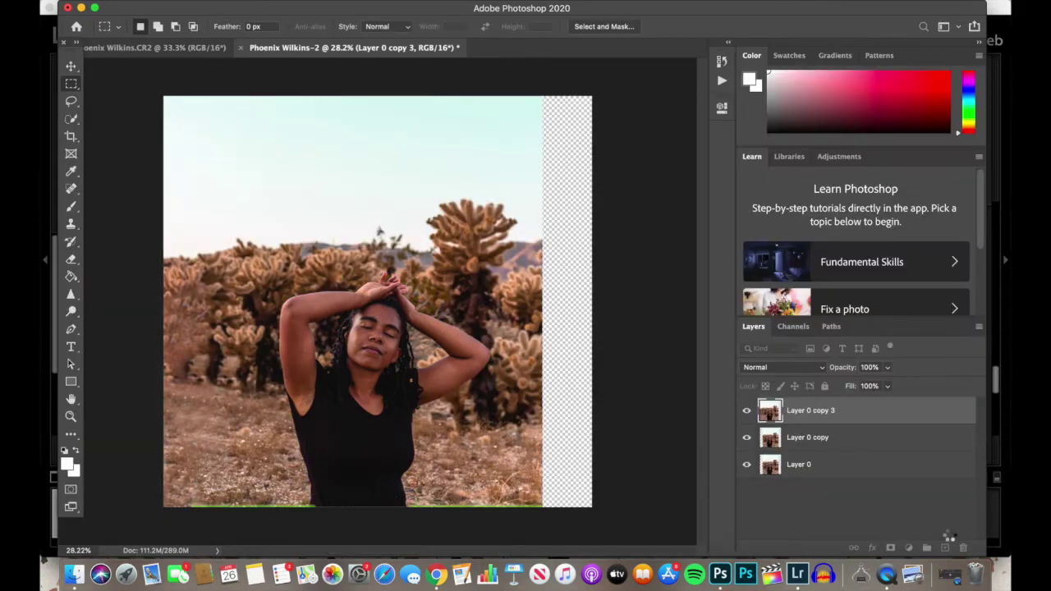
Duplicate the extended portrait layer and merge the right-strip fill layer into the duplicate
right_click(846, 411)
click(871, 438)
key(super+j)
right_click(889, 411)
click(797, 370)
Clone cactus texture over the smeared filled background along the photo's side edges with the Clone Stamp
click(70, 223)
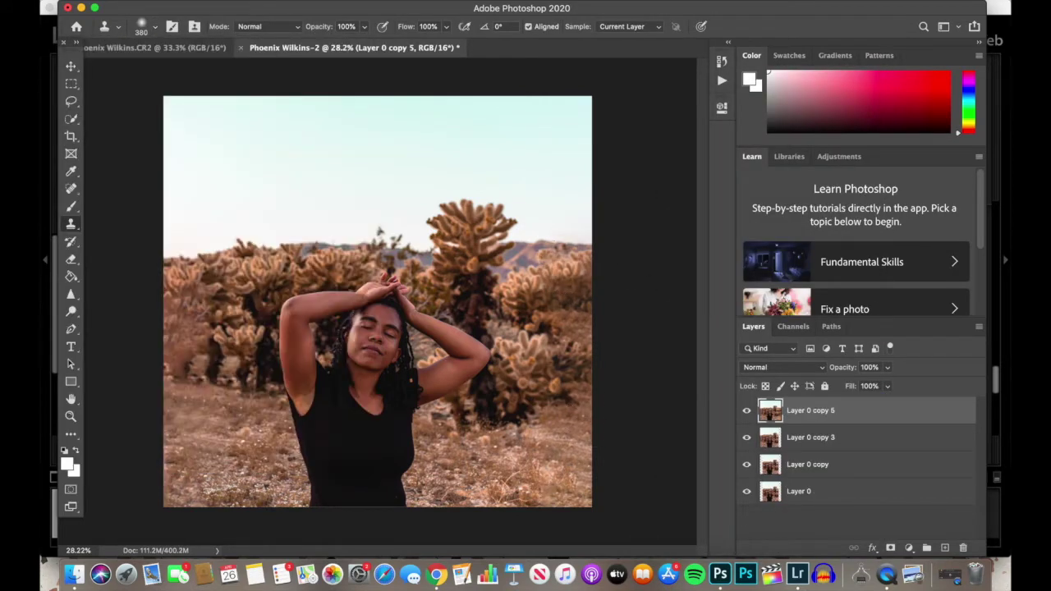
scroll(565, 466, down, 1)
scroll(270, 302, up, 3)
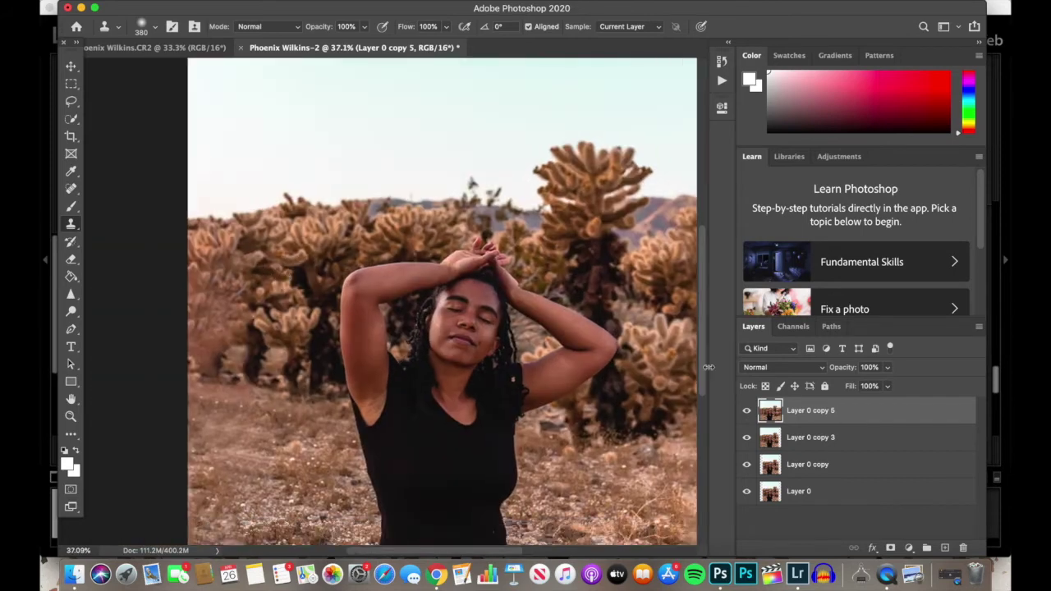
scroll(374, 400, down, 2)
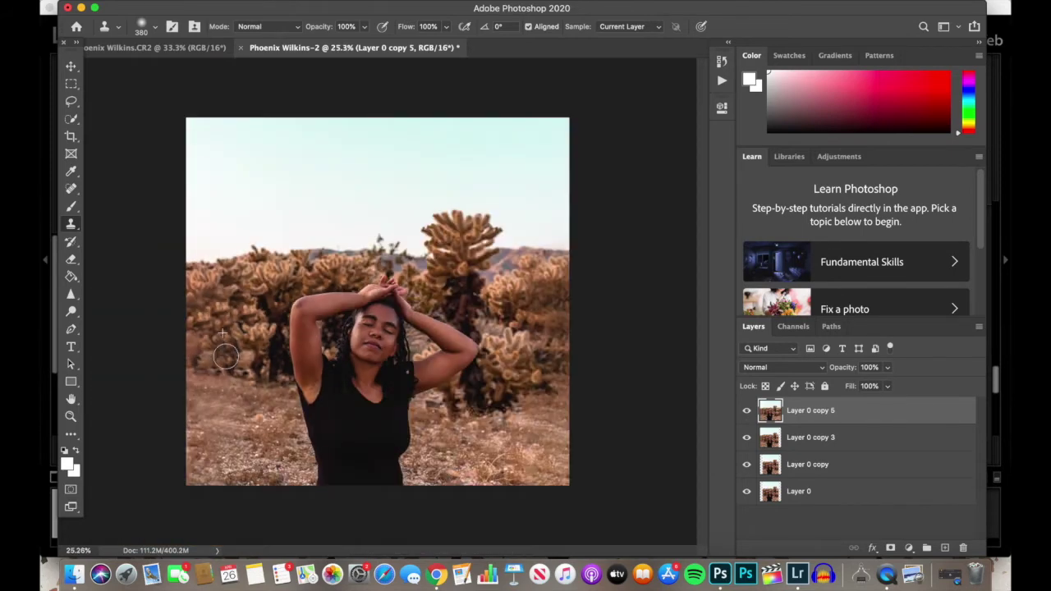
scroll(249, 360, up, 2)
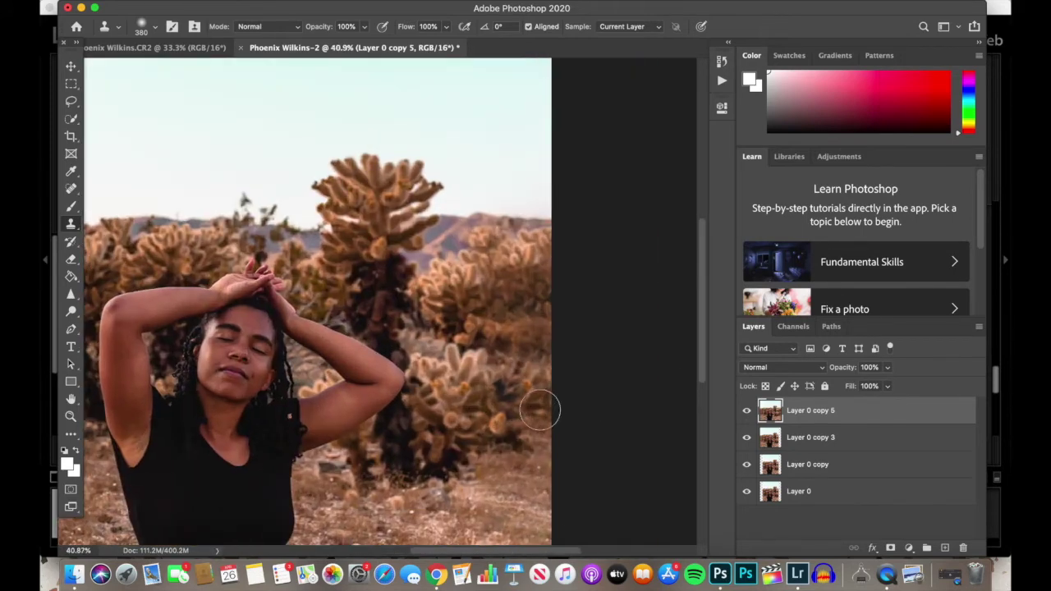
scroll(442, 434, left, 5)
key(j)
key(s)
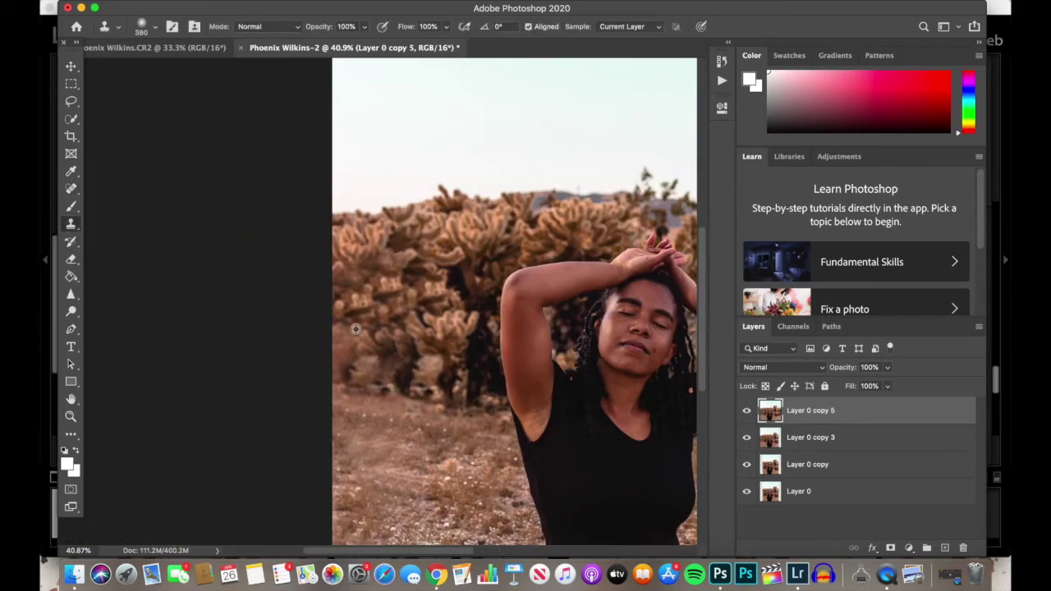
scroll(442, 336, down, 1)
scroll(440, 337, down, 2)
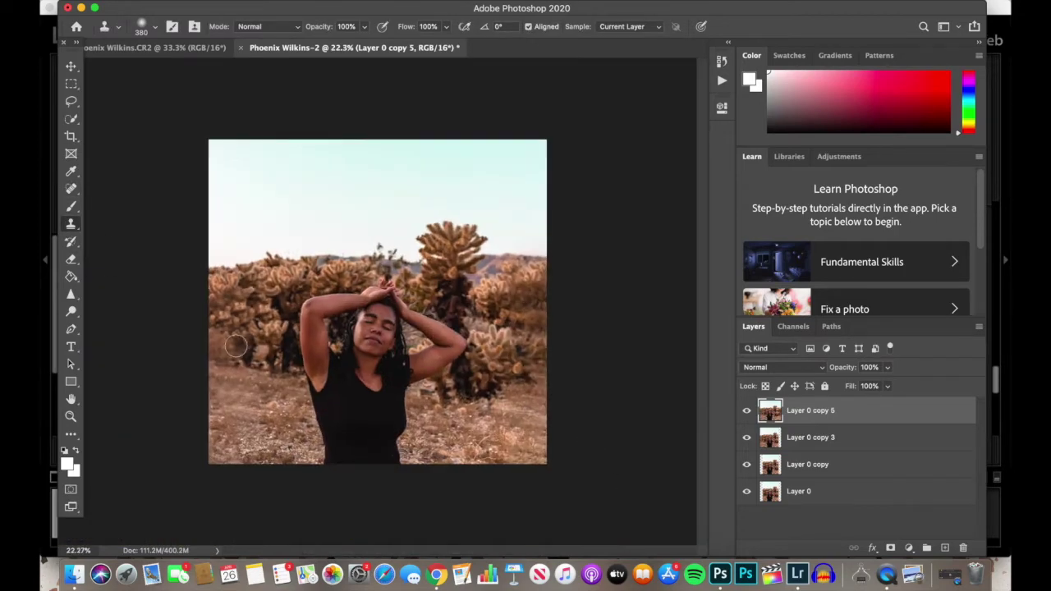
Merge the three portrait copy layers above Layer 0 into a single layer
shift+click(822, 464)
right_click(822, 464)
click(865, 521)
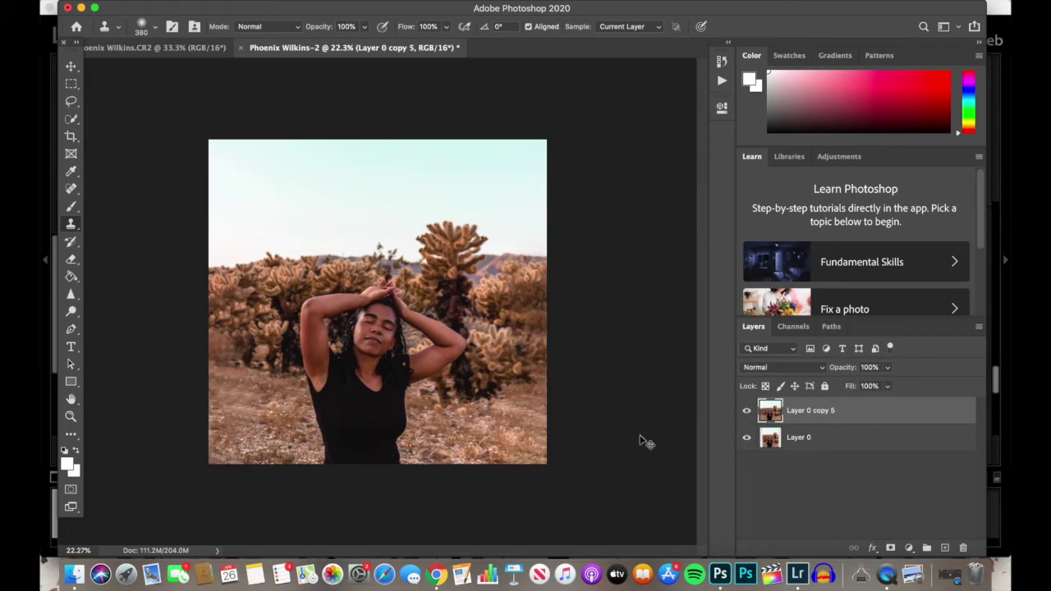
Crop the extended photo slightly tighter at its sides with the Crop tool
key(super+equal)
key(super+equal)
scroll(629, 501, down, 1)
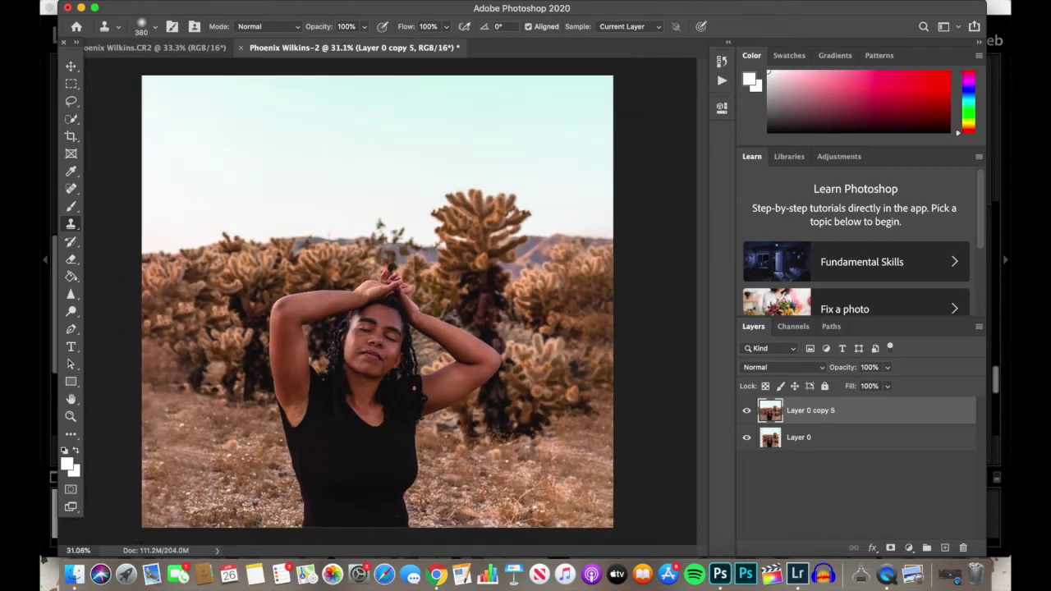
scroll(527, 461, down, 3)
click(71, 136)
click(162, 27)
click(156, 82)
click(162, 27)
click(162, 3)
drag(225, 302, 232, 303)
drag(521, 307, 577, 307)
key(Return)
Set up a 21-pixel Spot Healing Brush for retouching small spots on the woman's face
scroll(340, 320, up, 5)
click(70, 293)
click(71, 188)
click(141, 27)
click(141, 26)
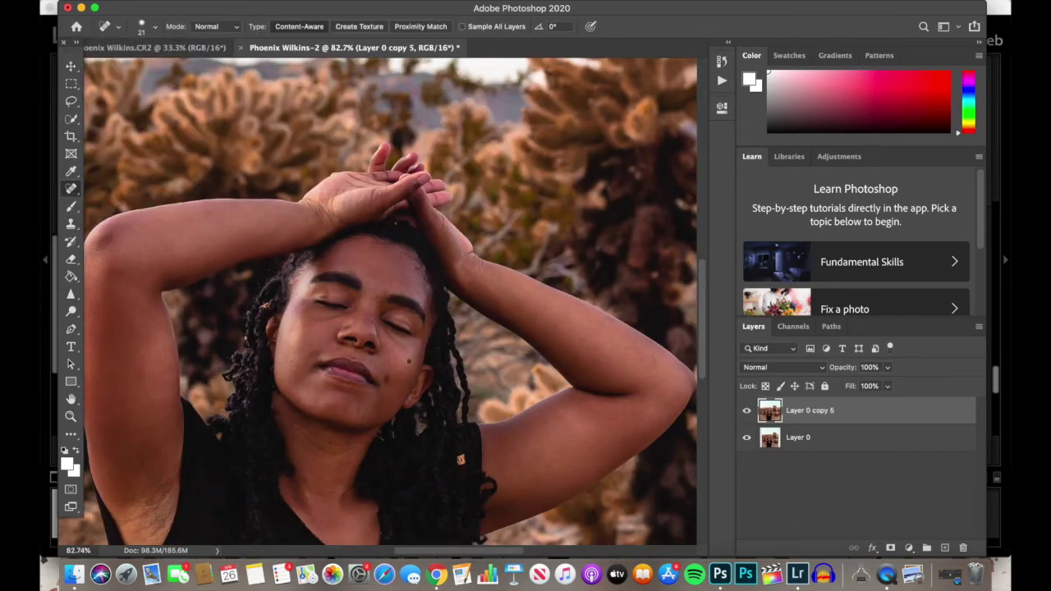
Crop the photo to a rectangular selection that trims its outer edges, and clear the selection
key(super+0)
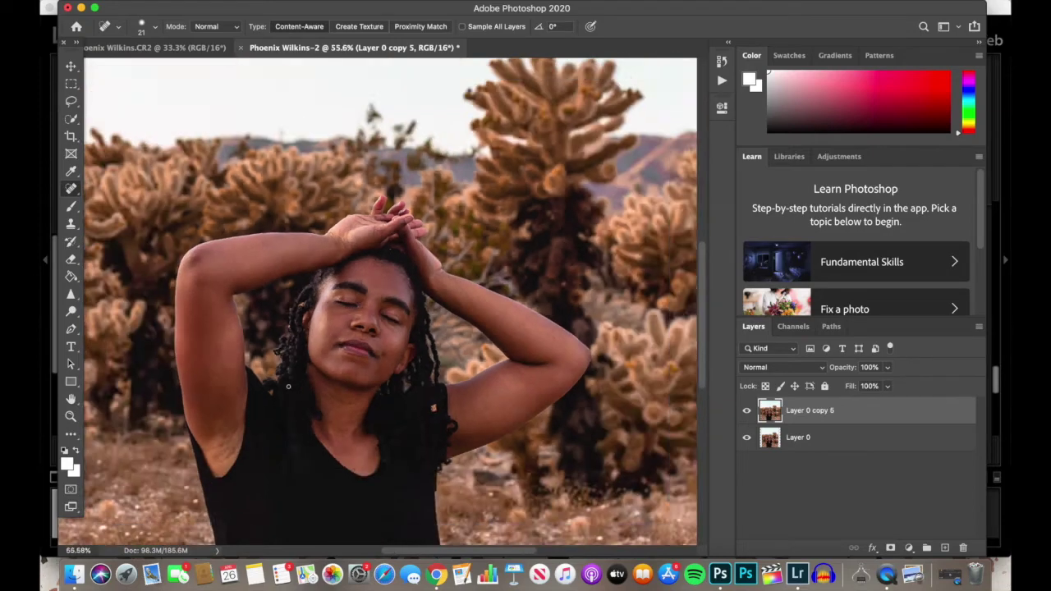
key(m)
drag(162, 75, 614, 530)
click(210, 1)
click(246, 135)
key(super+d)
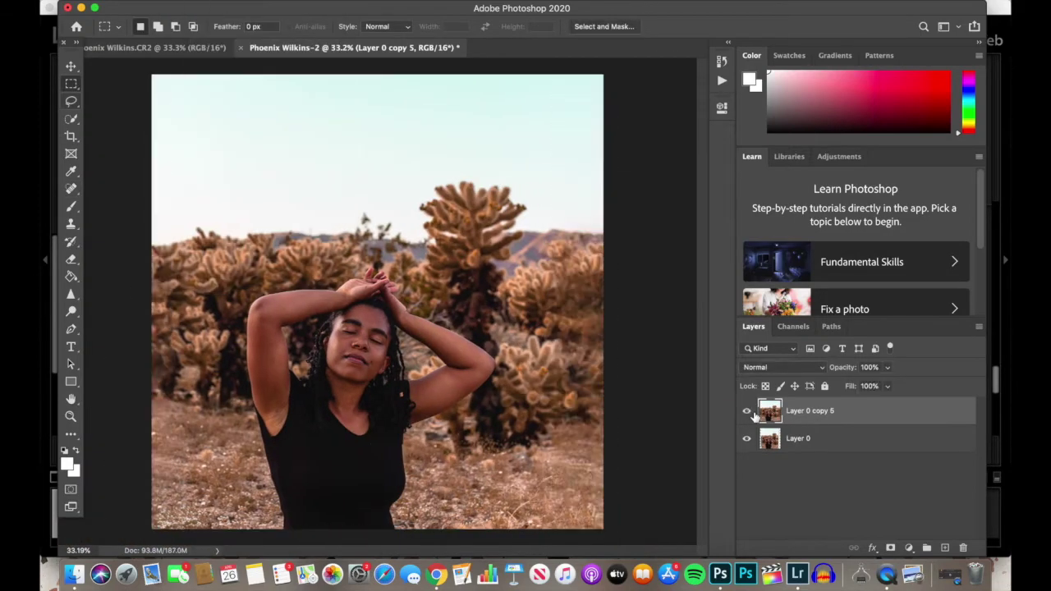
Flatten the layers into one background and save the edited desert portrait
right_click(856, 407)
scroll(768, 408, down, 10)
click(767, 408)
key(super+s)
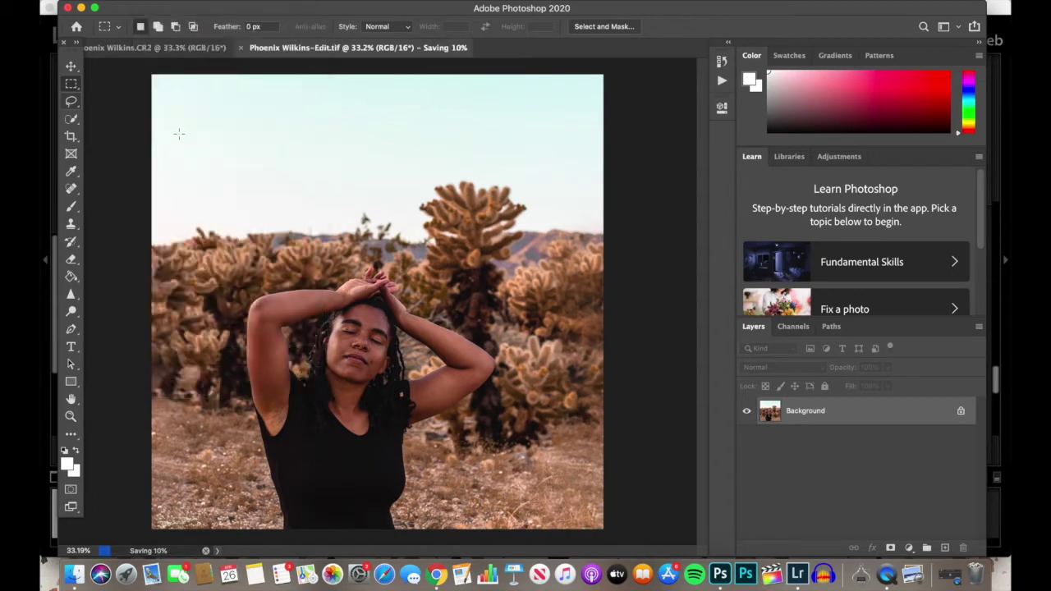
Switch to Lightroom Classic and compare the desert portrait's before and after versions side by side
click(797, 575)
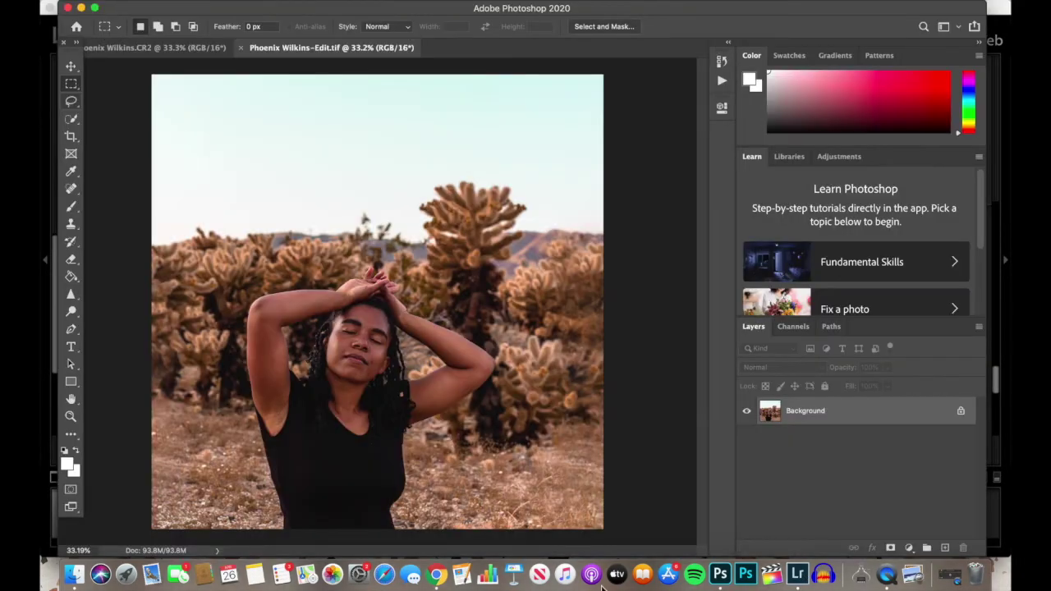
click(797, 574)
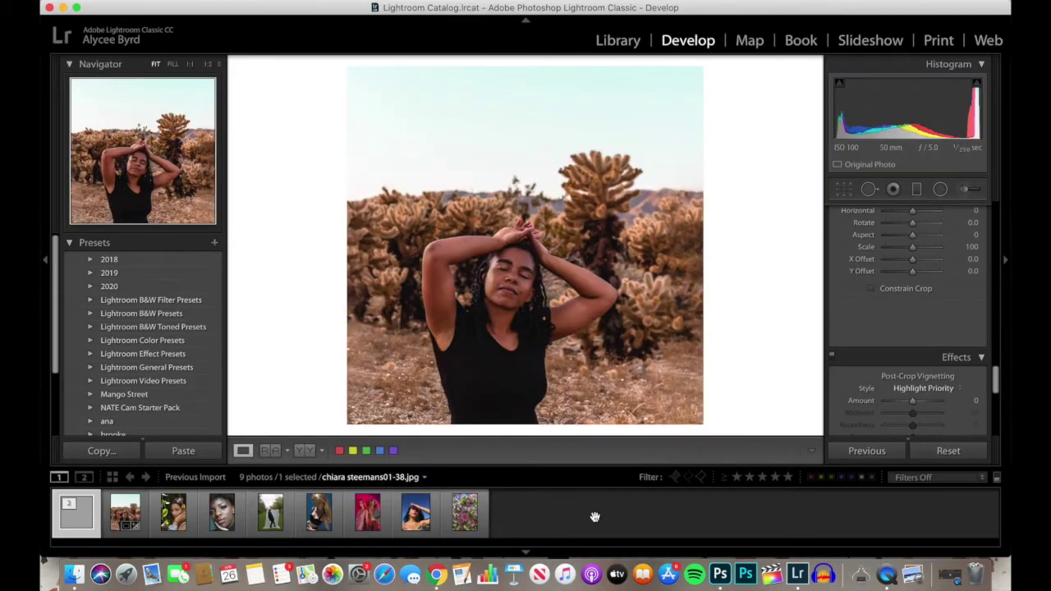
key(Right)
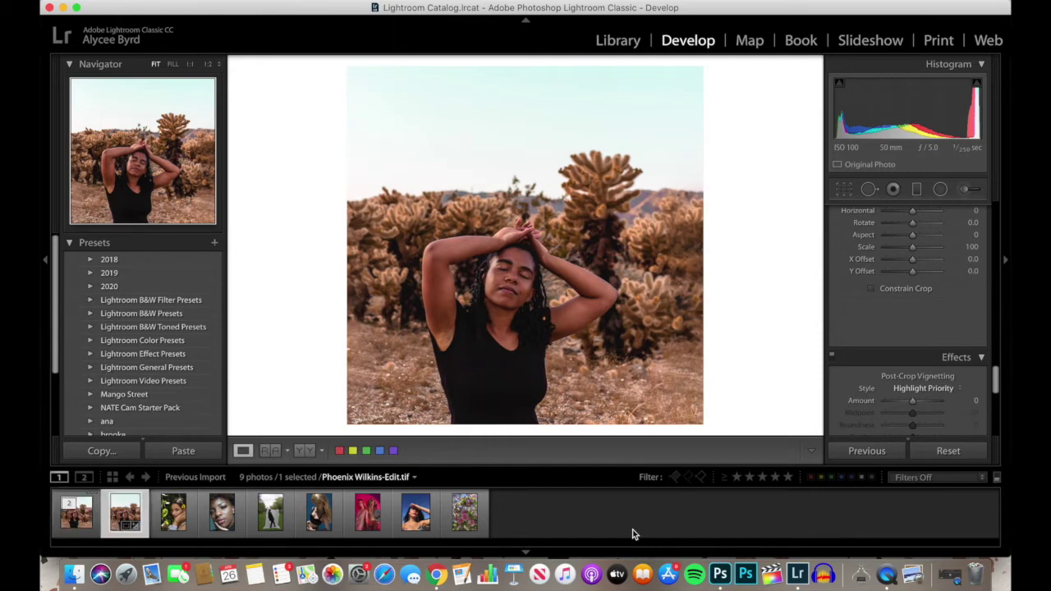
click(306, 451)
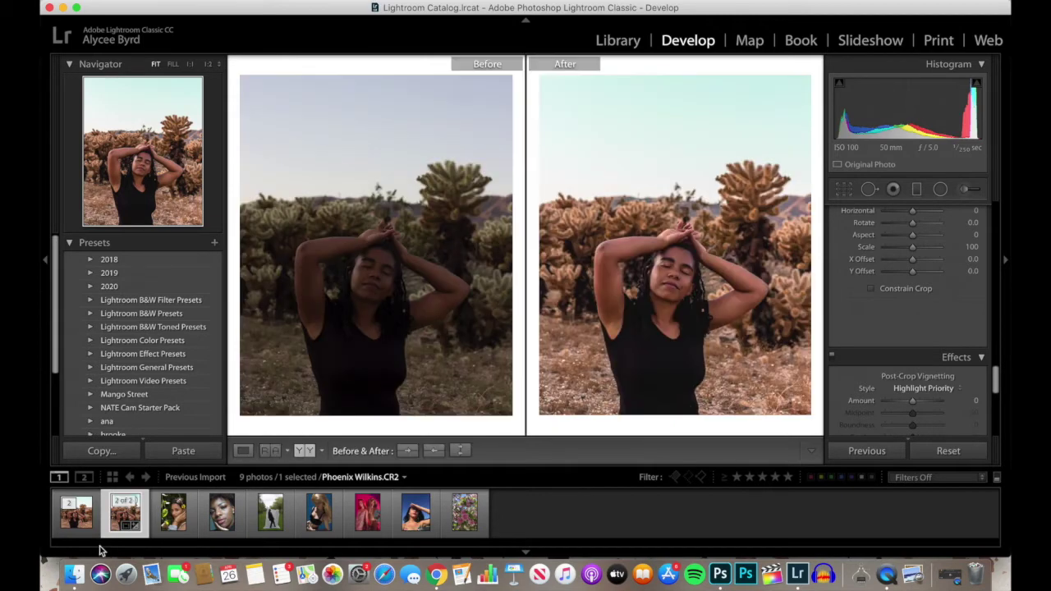
click(243, 451)
Open the portrait of the woman with the yellow flower and apply automatic tone settings
click(170, 510)
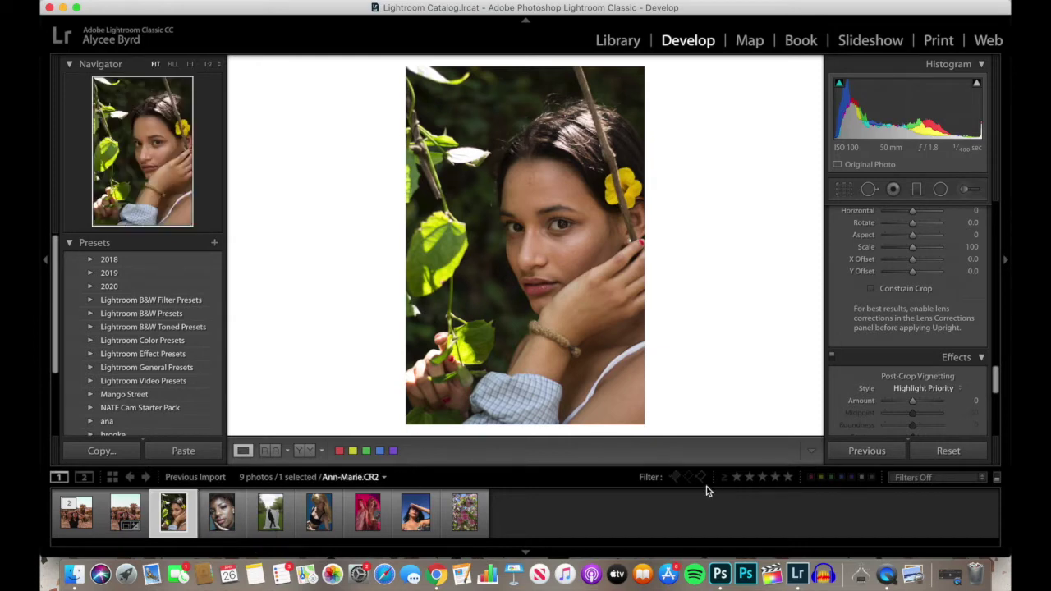
scroll(887, 353, up, 15)
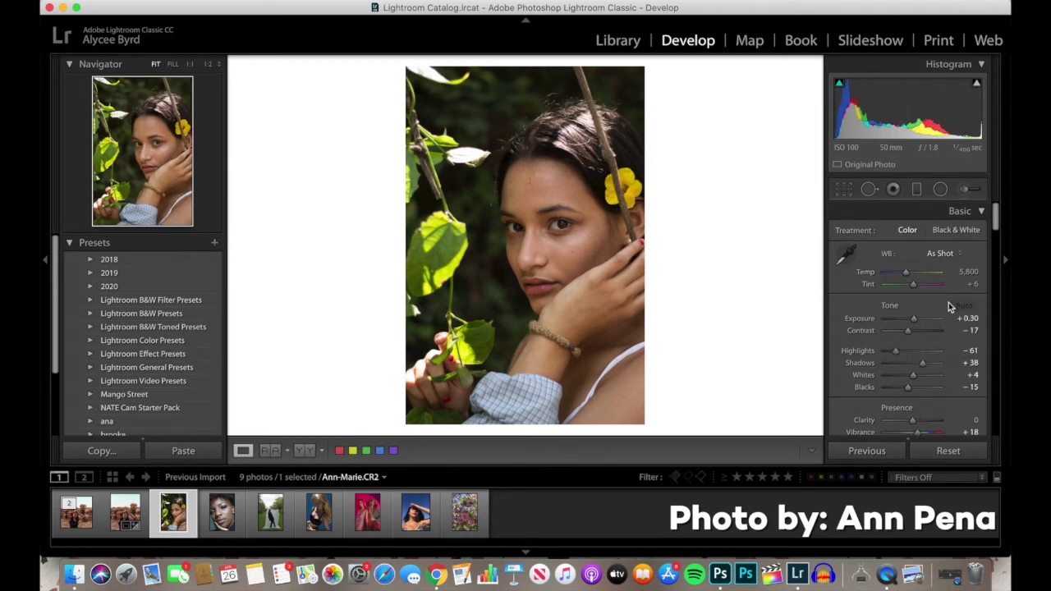
click(950, 306)
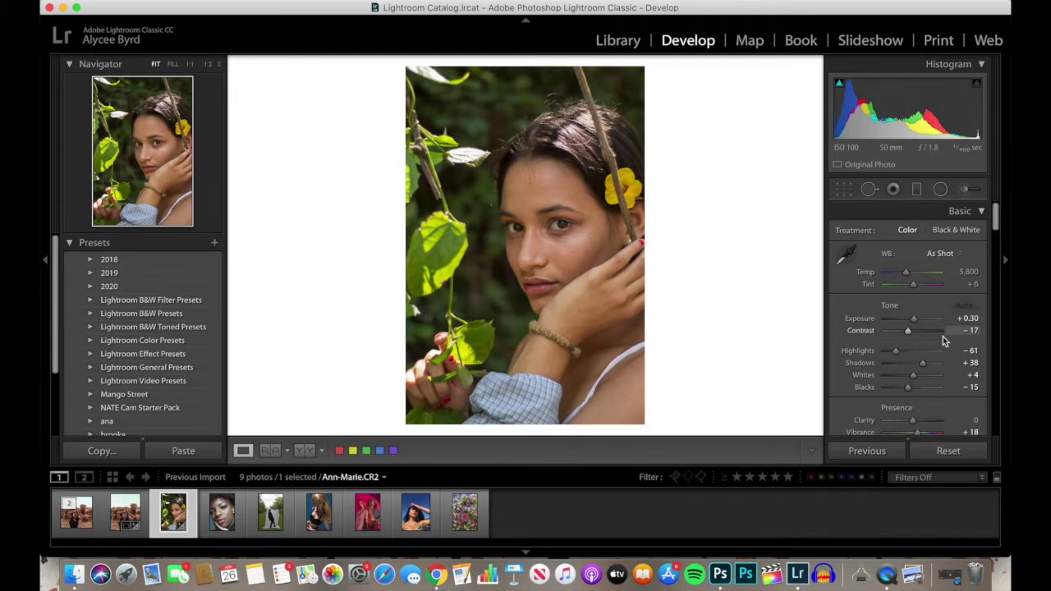
Set Clarity to +41, Contrast to +21, Whites to −53 and Blacks to +7, raise Vibrance and lower Saturation
scroll(943, 336, down, 2)
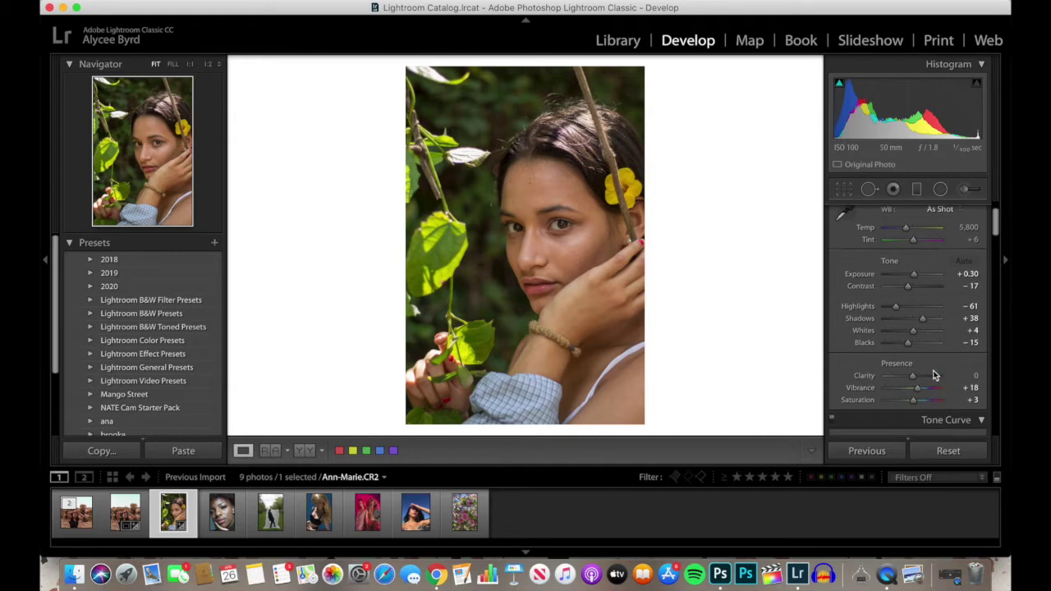
drag(921, 373, 924, 375)
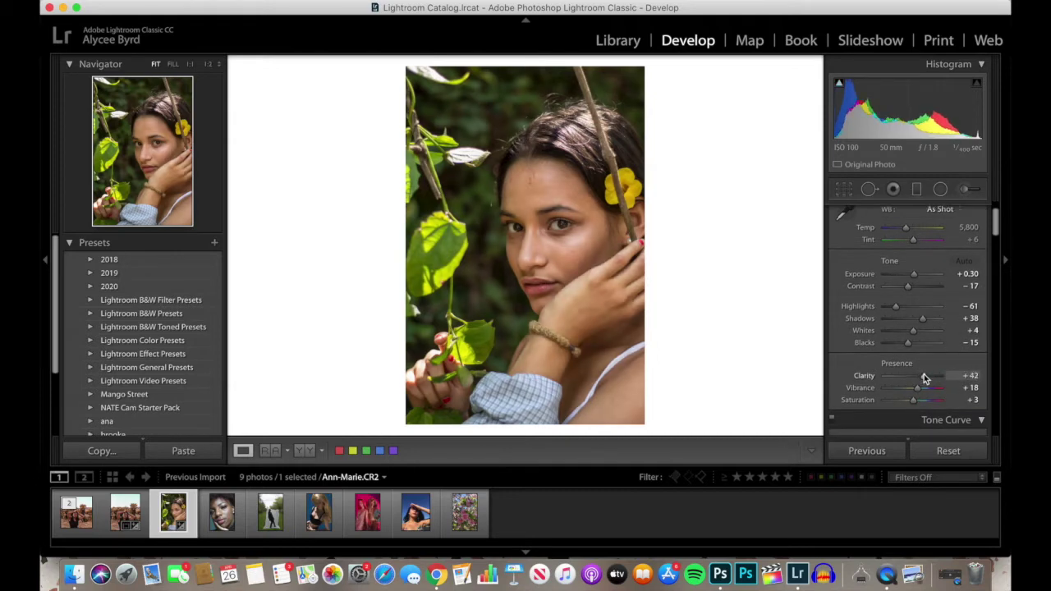
drag(908, 287, 918, 292)
mouse_move(913, 330)
mouse_down()
mouse_move(894, 335)
mouse_move(922, 344)
mouse_move(898, 343)
mouse_up()
scroll(923, 349, down, 2)
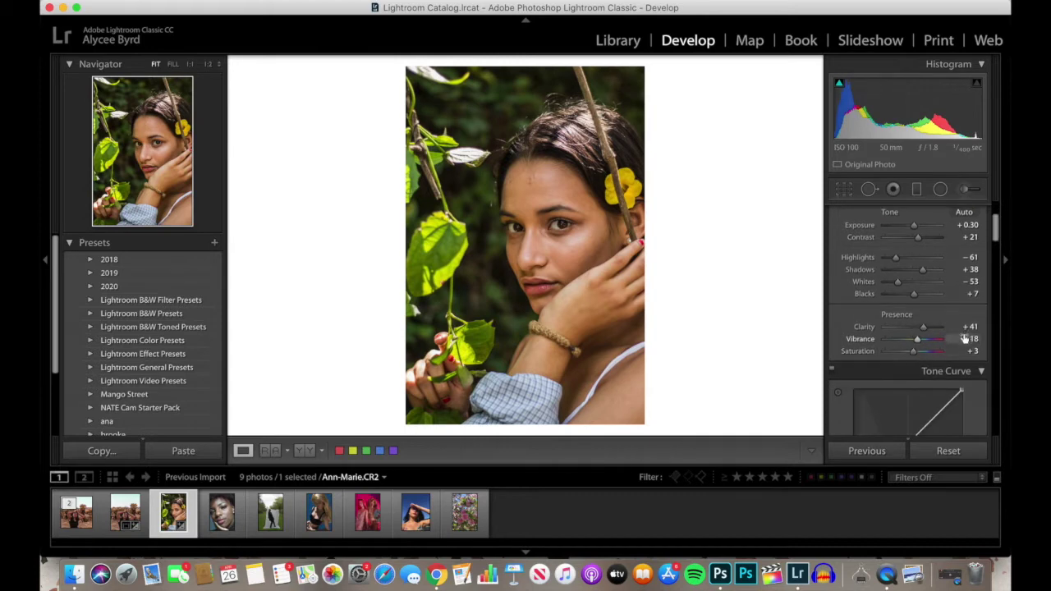
drag(912, 350, 923, 340)
Convert the flower portrait to black and white, set Contrast to +81 and Highlights to −58, and adjust the Whites and Blacks
scroll(924, 343, down, 10)
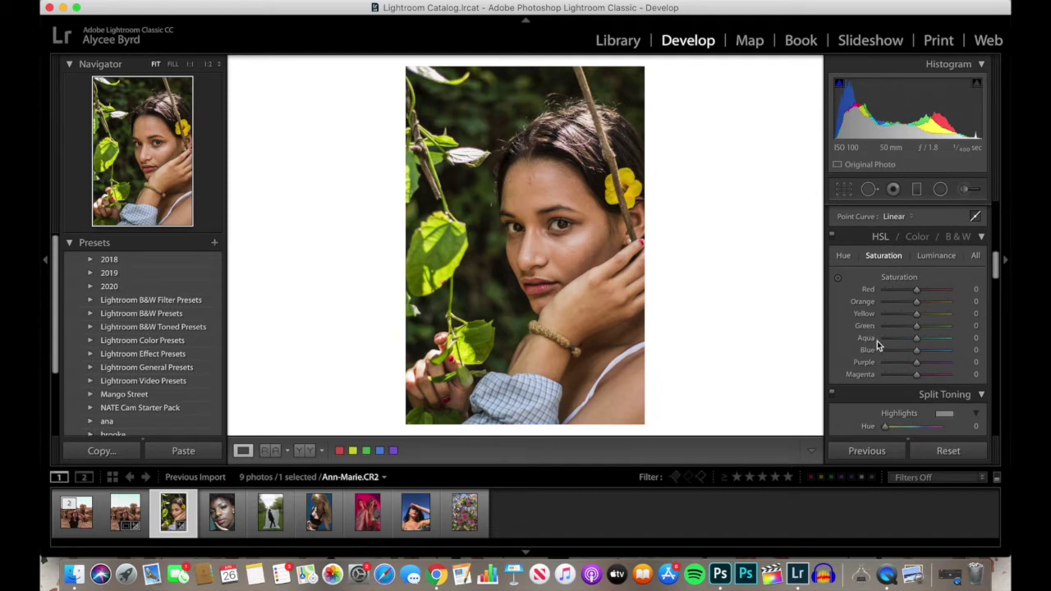
scroll(900, 388, down, 3)
scroll(900, 388, up, 15)
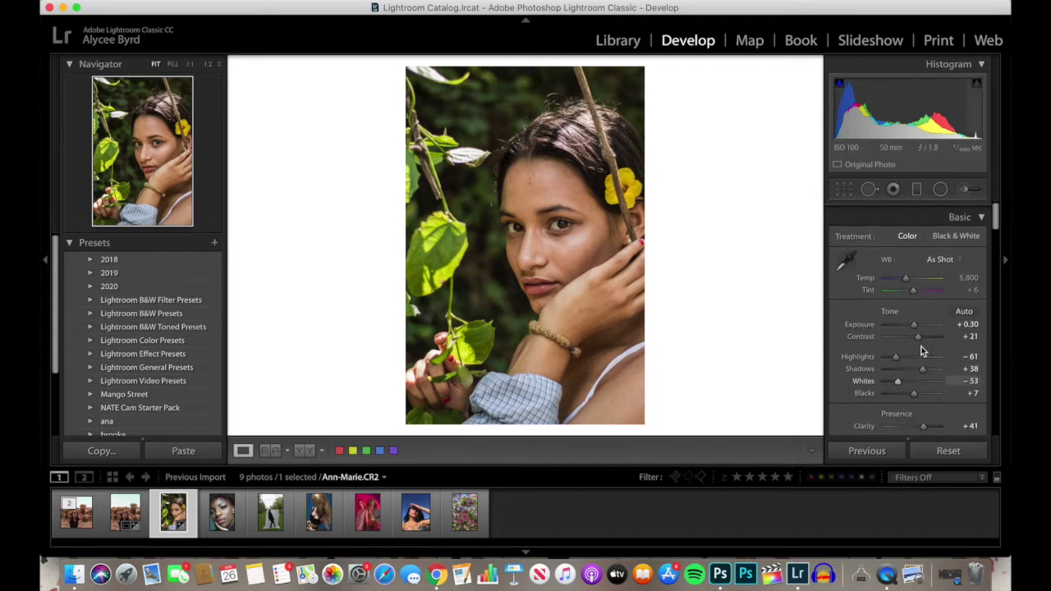
click(955, 230)
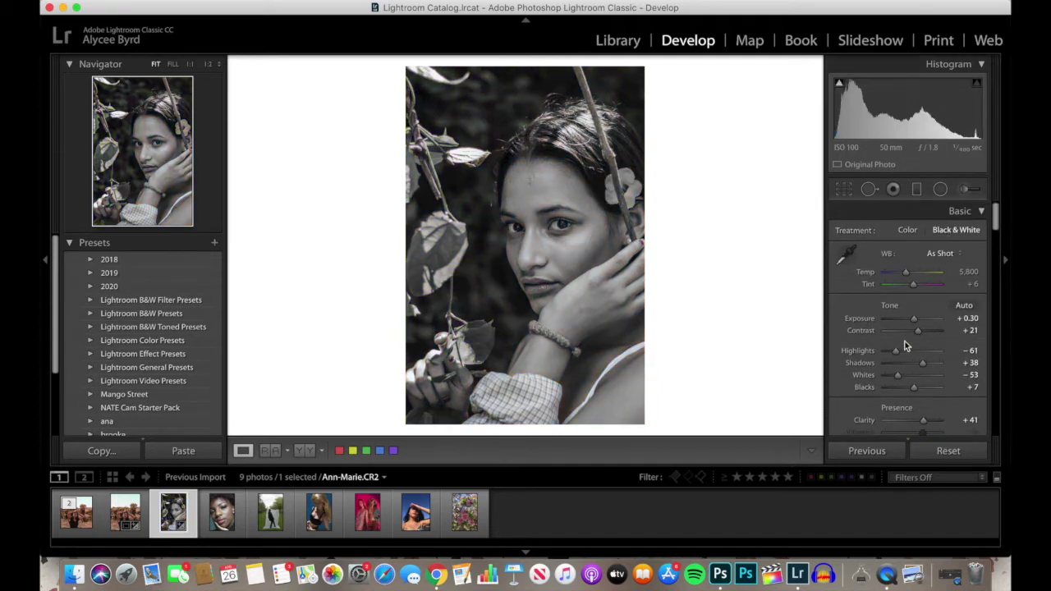
scroll(917, 360, down, 1)
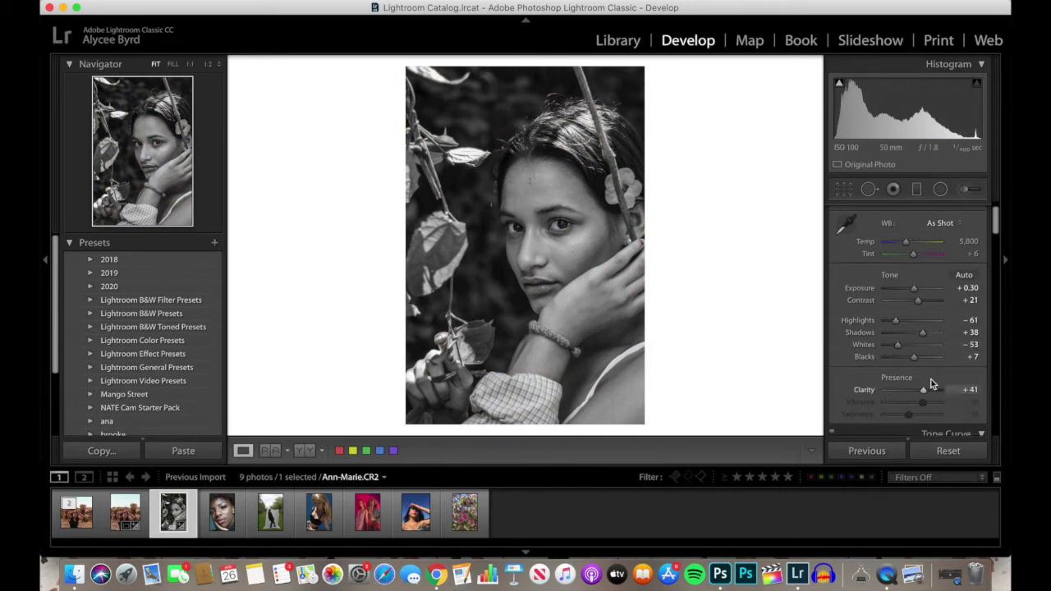
drag(919, 301, 905, 322)
drag(898, 346, 919, 358)
Crop the black-and-white portrait tighter around the woman's face and hand, keeping the original aspect ratio
click(531, 233)
click(208, 64)
click(219, 64)
click(224, 52)
click(536, 112)
key(r)
drag(417, 71, 427, 76)
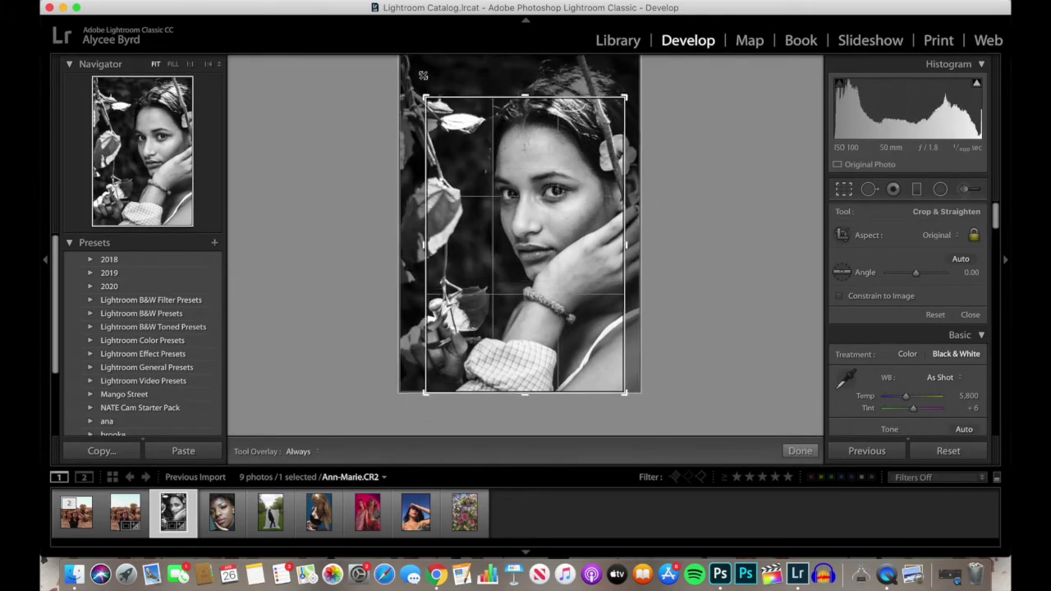
key(Return)
Fine-tune the black-and-white tones to Whites −65 and Blacks +13
scroll(934, 339, down, 10)
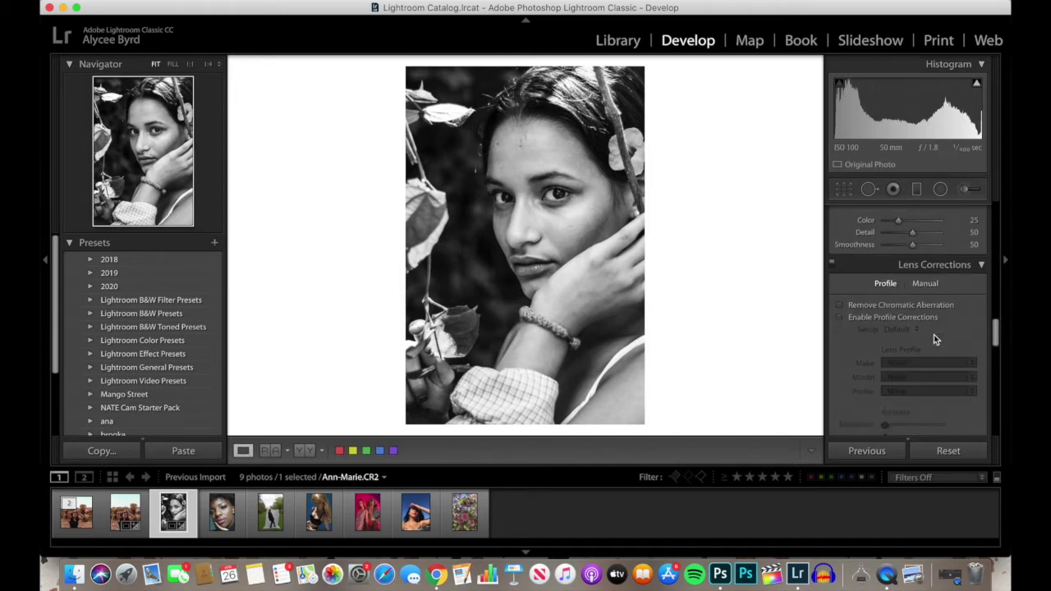
scroll(934, 339, down, 3)
scroll(910, 308, up, 15)
drag(922, 387, 918, 393)
Send the flower portrait to Photoshop for editing and switch to Photoshop
click(250, 0)
mouse_move(271, 63)
click(458, 66)
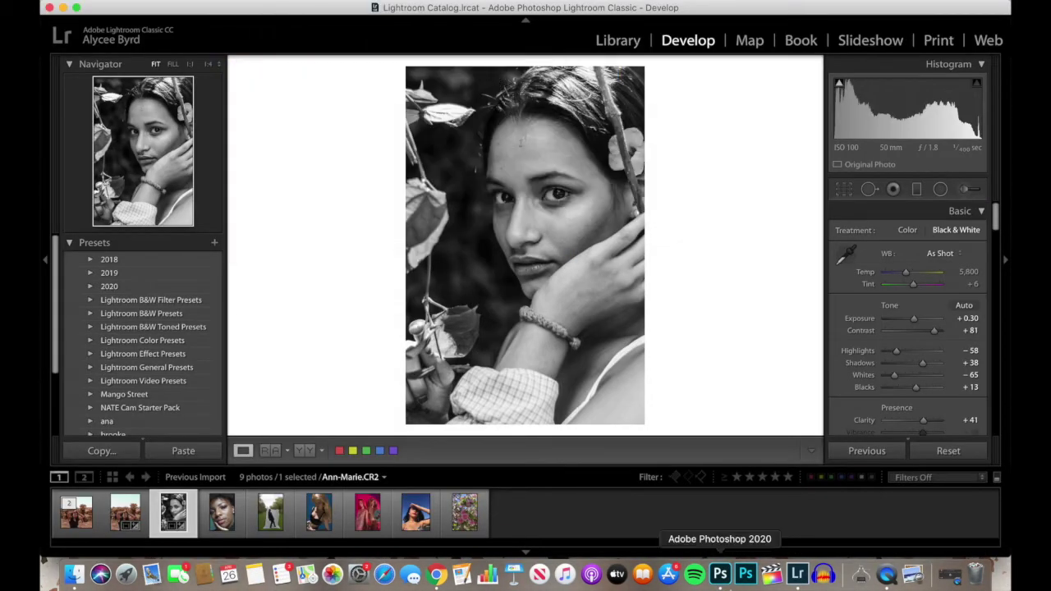
click(721, 575)
Set up the Dodge tool with a brush size of 185, the Shadows range and 6% exposure
click(154, 27)
click(156, 30)
click(72, 312)
click(155, 27)
click(248, 27)
click(246, 11)
click(344, 27)
drag(345, 44, 346, 43)
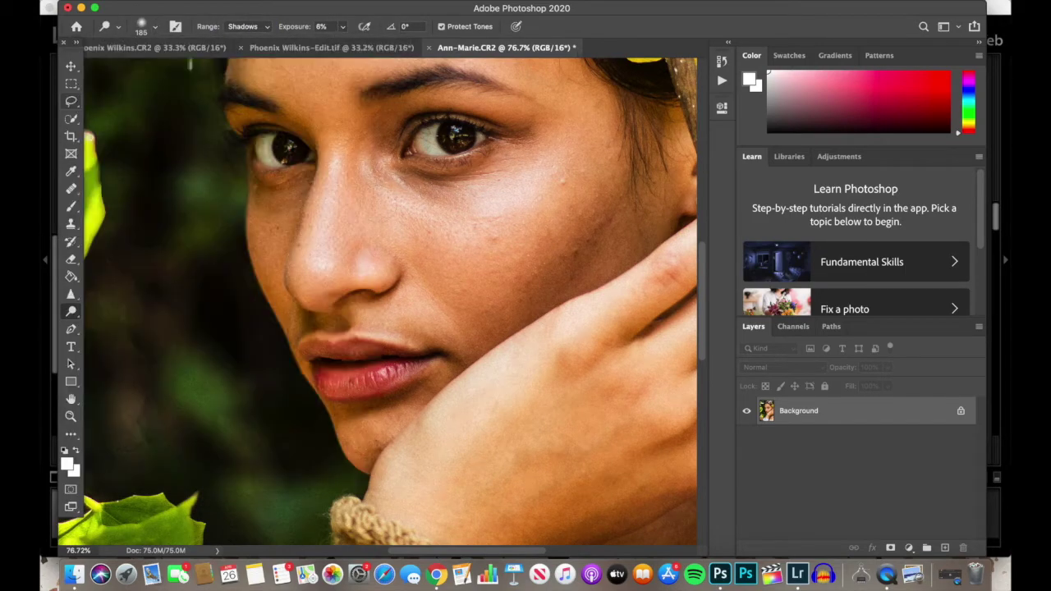
Heal the skin below the woman's nearer eye using the Healing Brush and the Patch tool
scroll(285, 205, up, 3)
key(j)
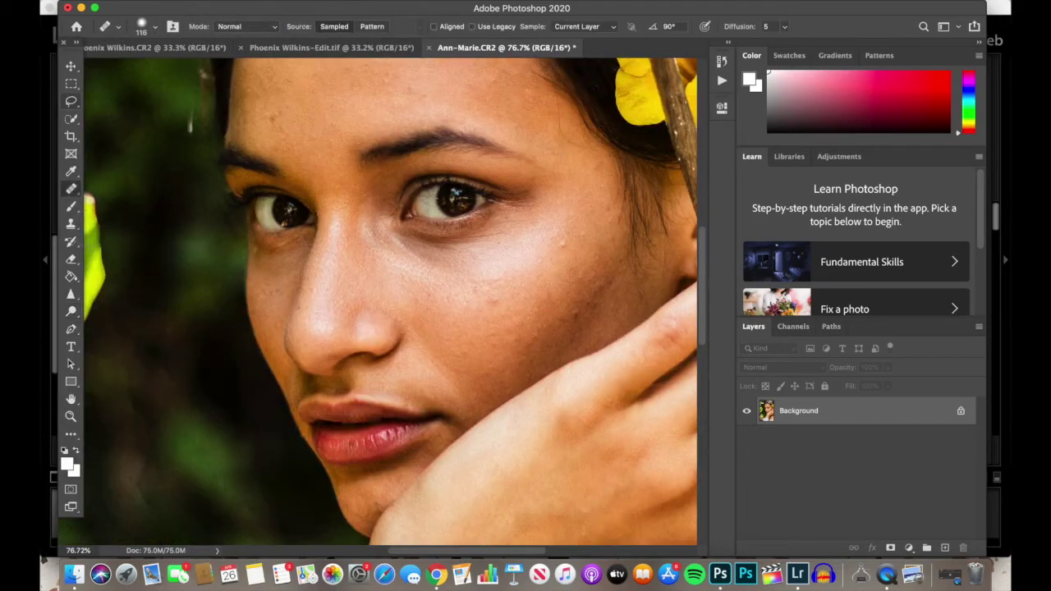
click(432, 256)
click(453, 285)
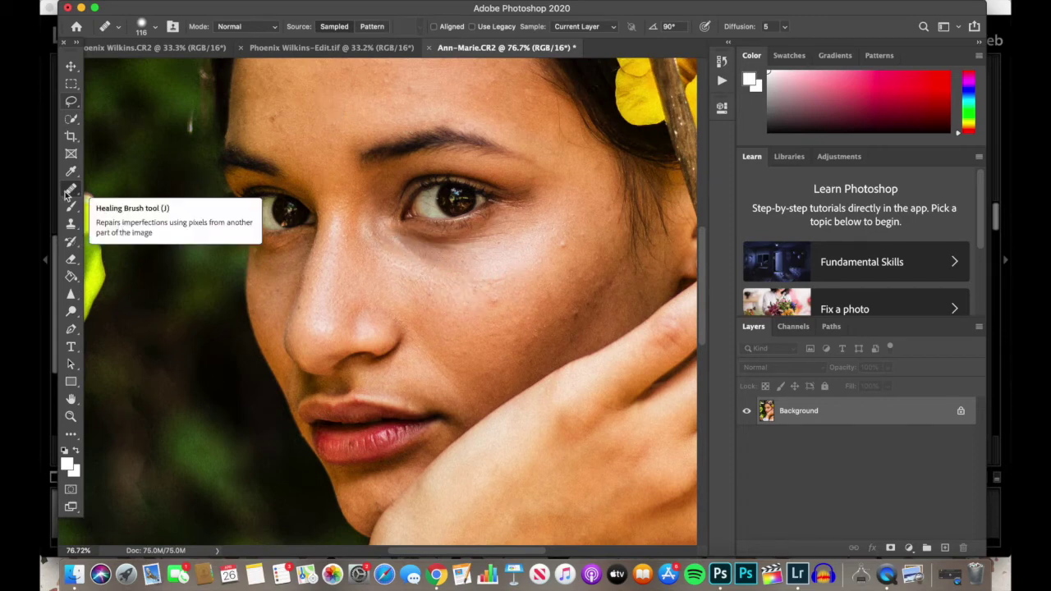
drag(68, 193, 135, 216)
mouse_move(403, 242)
mouse_down()
mouse_move(485, 257)
mouse_move(411, 244)
mouse_up()
drag(447, 262, 375, 101)
click(498, 261)
drag(453, 249, 456, 265)
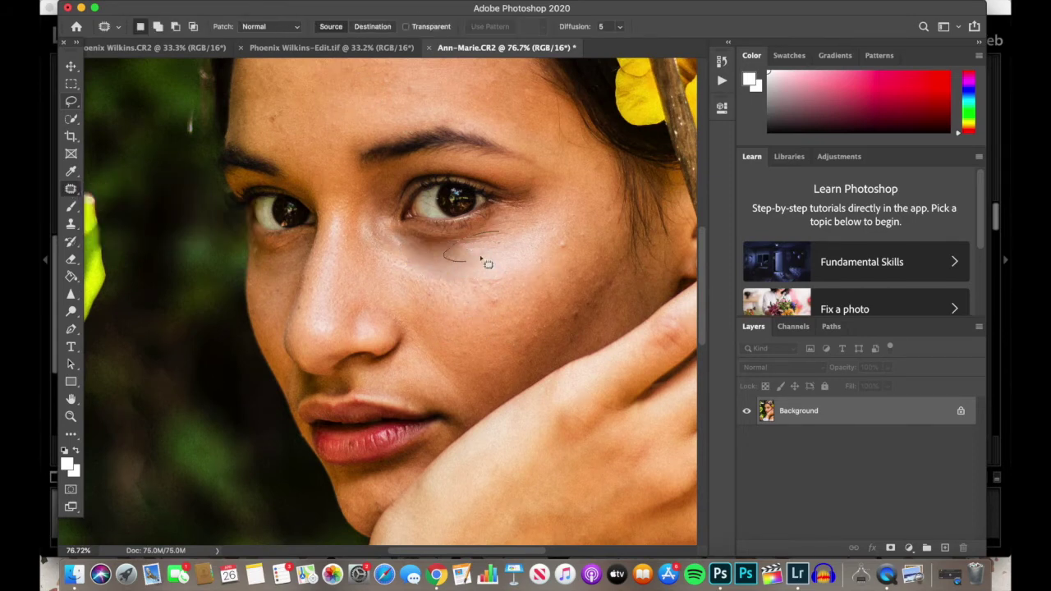
Patch the blemishes across the nearer cheek with clean skin
scroll(493, 286, up, 3)
drag(392, 284, 398, 288)
drag(394, 292, 423, 289)
click(457, 285)
scroll(476, 287, right, 3)
drag(508, 284, 538, 248)
click(544, 274)
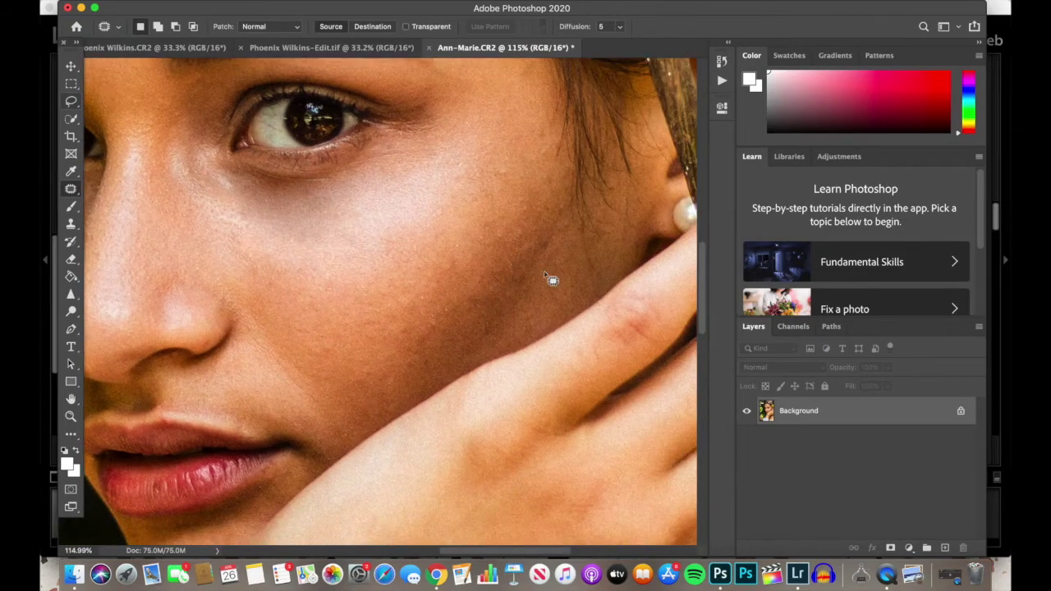
Patch the small spots on the far cheek beside the nose
scroll(545, 274, left, 5)
drag(407, 222, 427, 220)
drag(394, 224, 386, 253)
drag(391, 260, 441, 212)
drag(394, 286, 383, 292)
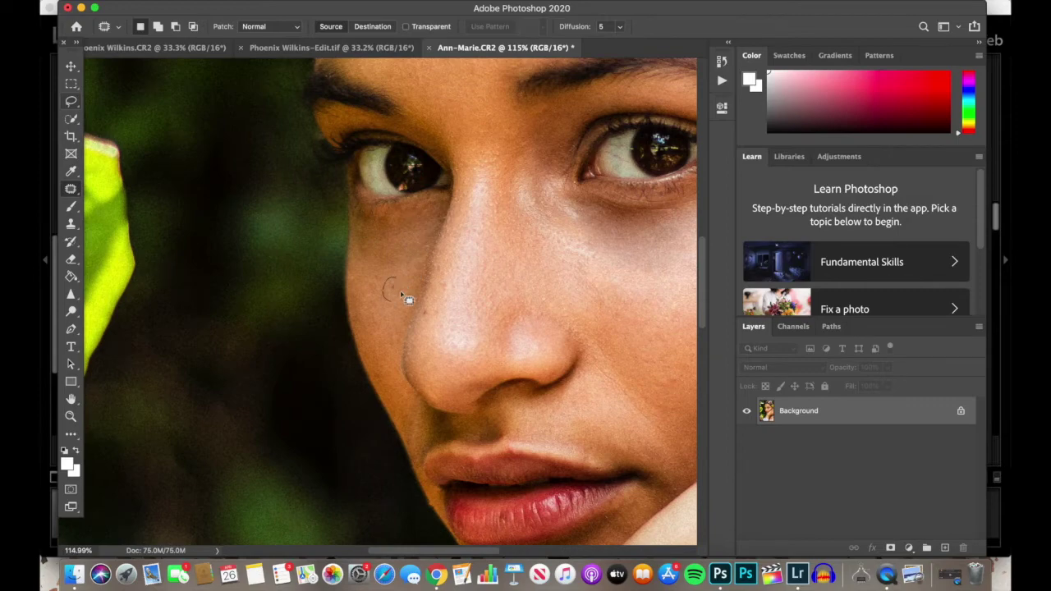
scroll(391, 294, right, 8)
click(418, 497)
Patch the marks on the forehead above the eyebrows with clean skin
scroll(397, 307, down, 8)
scroll(357, 213, up, 6)
drag(304, 306, 308, 311)
mouse_move(316, 298)
mouse_down()
mouse_move(298, 240)
mouse_move(307, 225)
mouse_up()
mouse_move(297, 232)
mouse_down()
mouse_move(340, 273)
mouse_move(436, 247)
mouse_move(445, 298)
mouse_up()
click(370, 300)
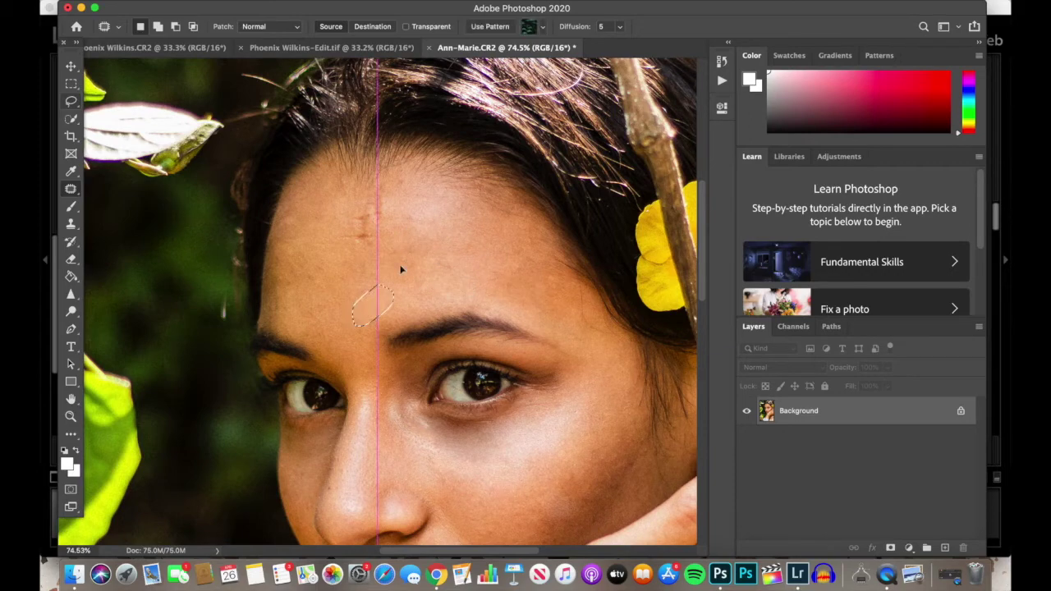
scroll(370, 300, down, 5)
scroll(521, 356, up, 1)
mouse_move(516, 348)
mouse_down()
mouse_move(520, 357)
mouse_move(527, 336)
mouse_up()
scroll(525, 345, up, 2)
drag(526, 338, 538, 312)
Patch the remaining blemishes on the upper forehead near the hairline
drag(325, 138, 317, 143)
drag(322, 152, 337, 168)
drag(332, 181, 335, 182)
drag(336, 192, 364, 218)
drag(379, 128, 384, 127)
mouse_move(386, 154)
mouse_down()
mouse_move(417, 182)
mouse_move(447, 187)
mouse_up()
drag(446, 185, 417, 176)
drag(315, 172, 317, 175)
drag(317, 175, 359, 223)
Patch one more blemish on the face and clear the selection
scroll(490, 344, up, 4)
drag(435, 309, 439, 312)
mouse_move(437, 310)
mouse_down()
mouse_move(490, 352)
mouse_move(486, 269)
mouse_up()
key(super+d)
scroll(493, 355, down, 3)
scroll(451, 285, down, 3)
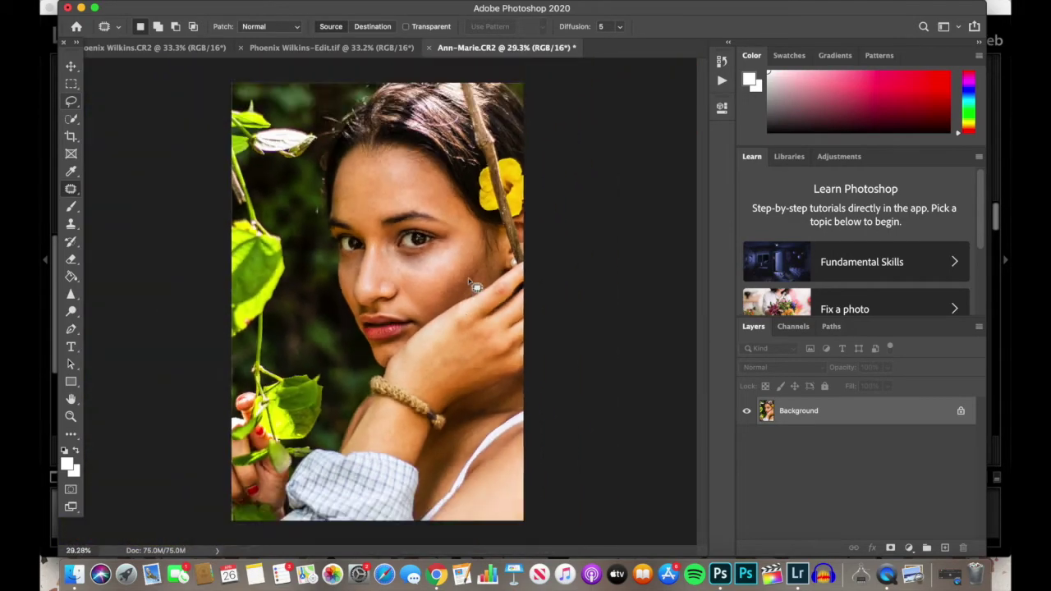
Try to patch the outer cheek near the hand and restore an earlier history state
scroll(486, 228, up, 4)
scroll(481, 230, right, 2)
scroll(442, 292, down, 5)
drag(564, 253, 584, 231)
click(722, 61)
click(608, 340)
click(722, 62)
Patch the mark on the outer cheek, clear the selection, and check the retouching against the edit history
scroll(418, 258, up, 3)
drag(577, 251, 549, 249)
key(super+d)
scroll(533, 258, down, 3)
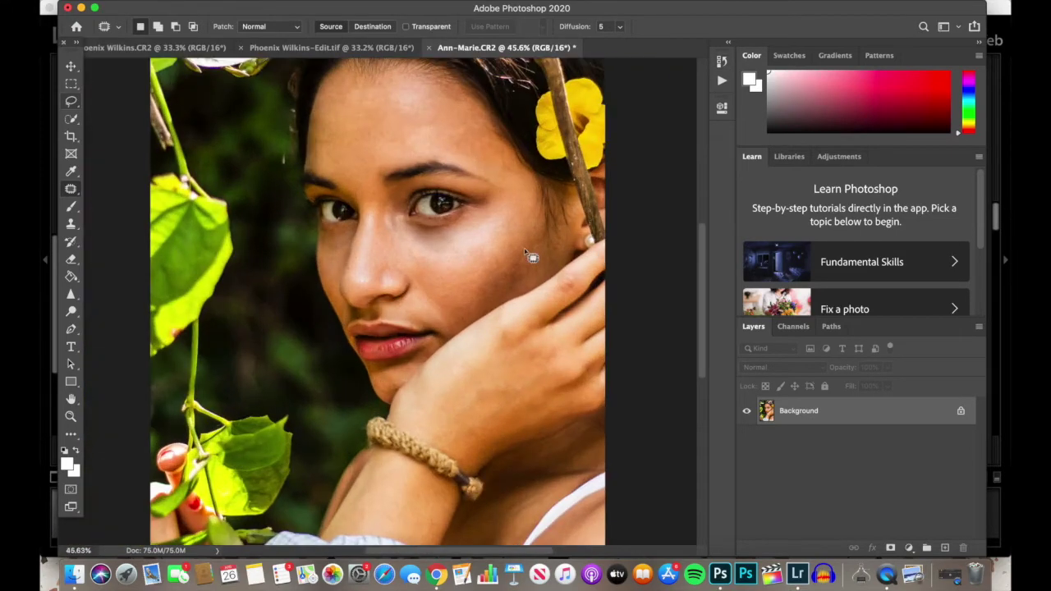
click(722, 62)
scroll(645, 246, down, 10)
click(624, 421)
scroll(427, 271, up, 4)
click(722, 62)
Patch the skin just below the lower lip and clear the selection
key(o)
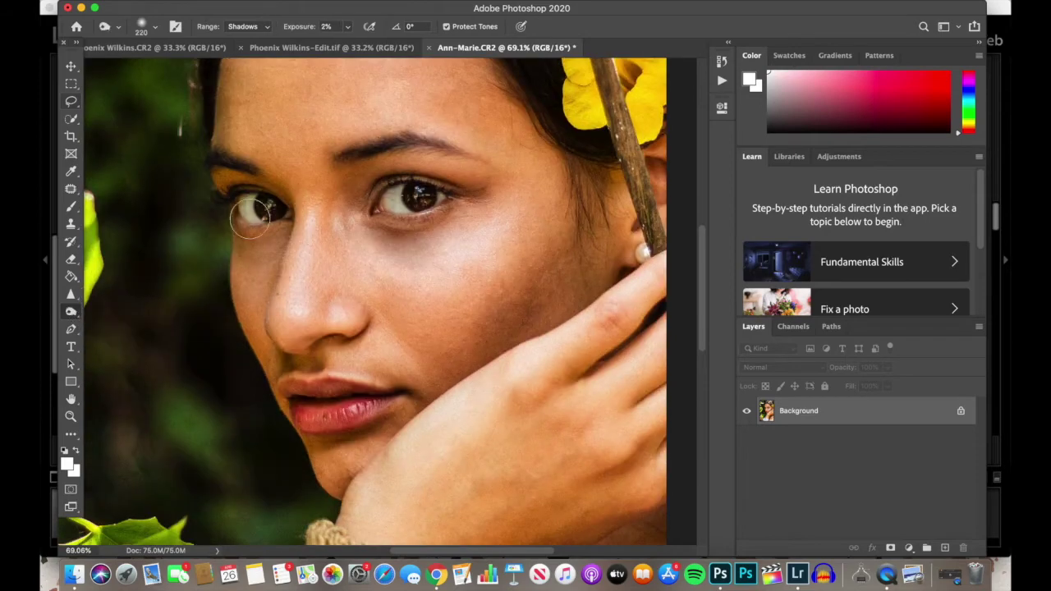
scroll(419, 209, up, 2)
click(72, 189)
mouse_move(349, 451)
mouse_down()
mouse_move(348, 462)
mouse_move(363, 454)
mouse_up()
key(super+d)
scroll(404, 338, up, 3)
Set up the Burn tool with a brush size of 60, keeping the Shadows range and 2% exposure
click(71, 312)
click(155, 27)
click(152, 68)
key(Return)
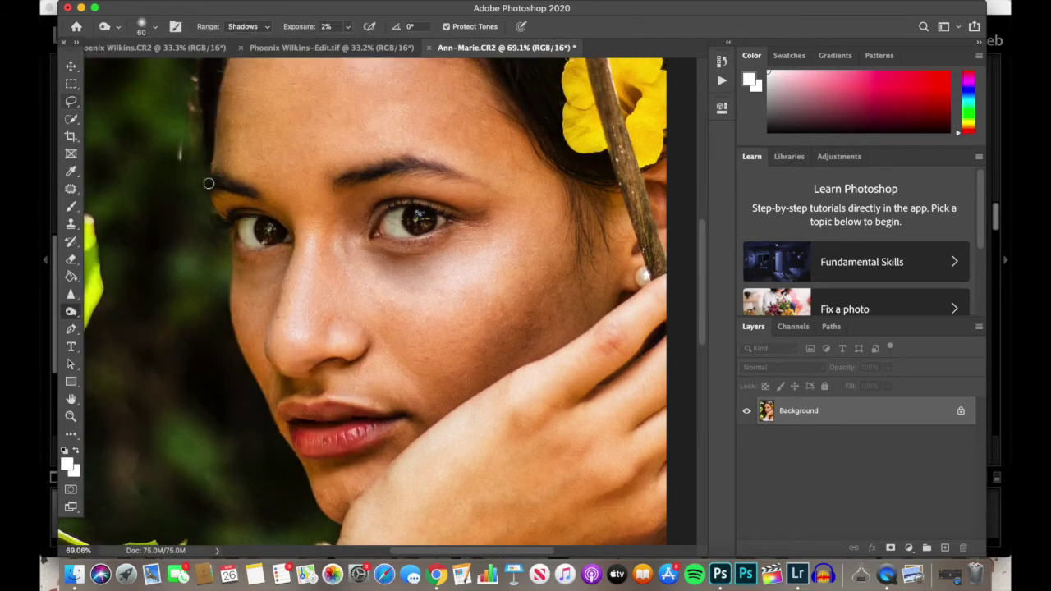
scroll(368, 175, down, 3)
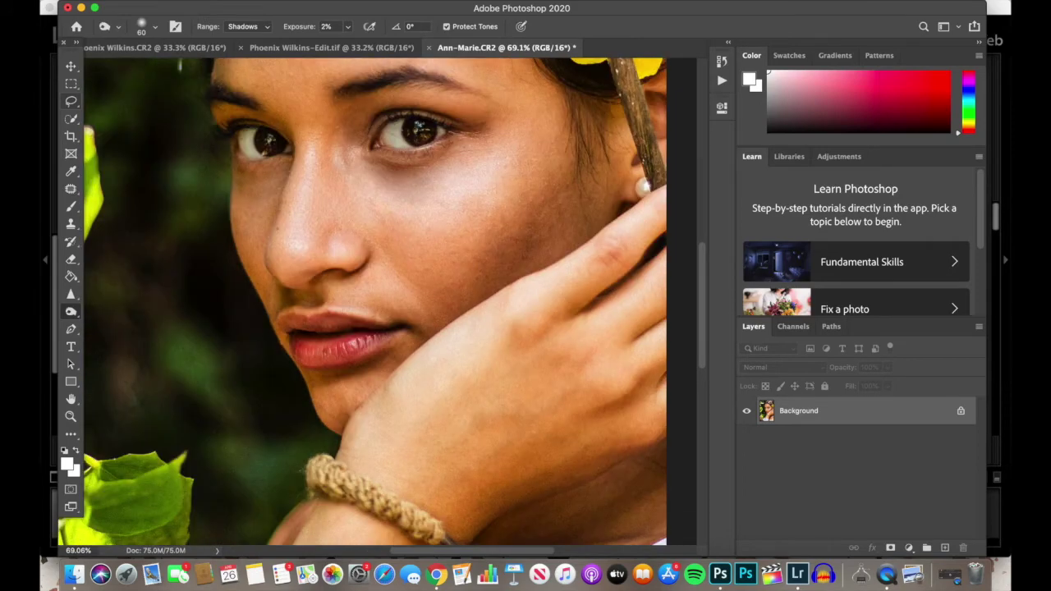
Go over the eyes with the Sharpen tool at brush size 300 and 50% strength, and check the edit history
scroll(378, 304, down, 4)
right_click(71, 312)
click(125, 310)
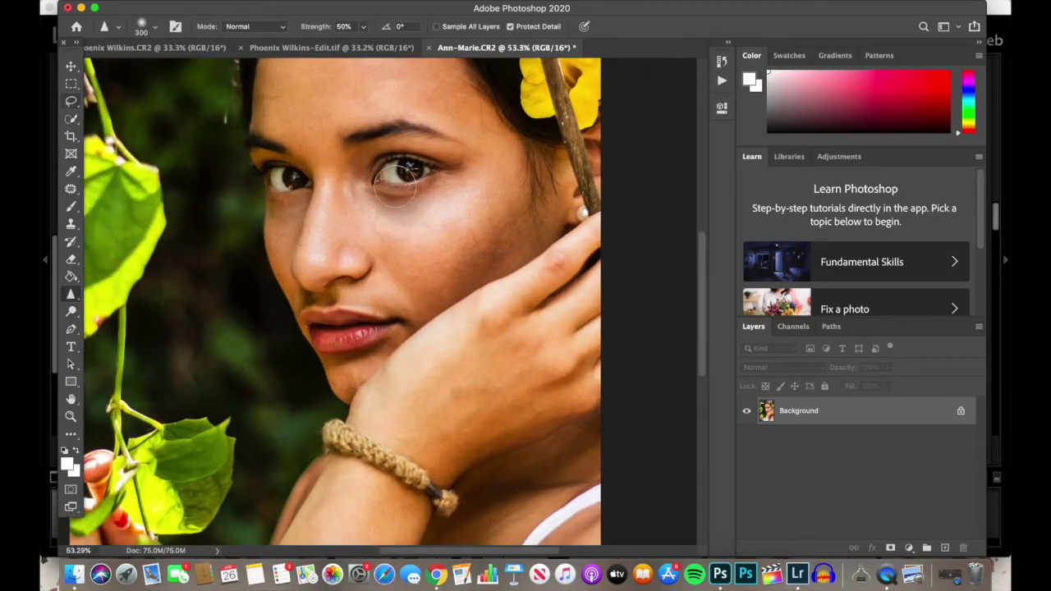
scroll(378, 304, down, 3)
click(722, 62)
click(606, 420)
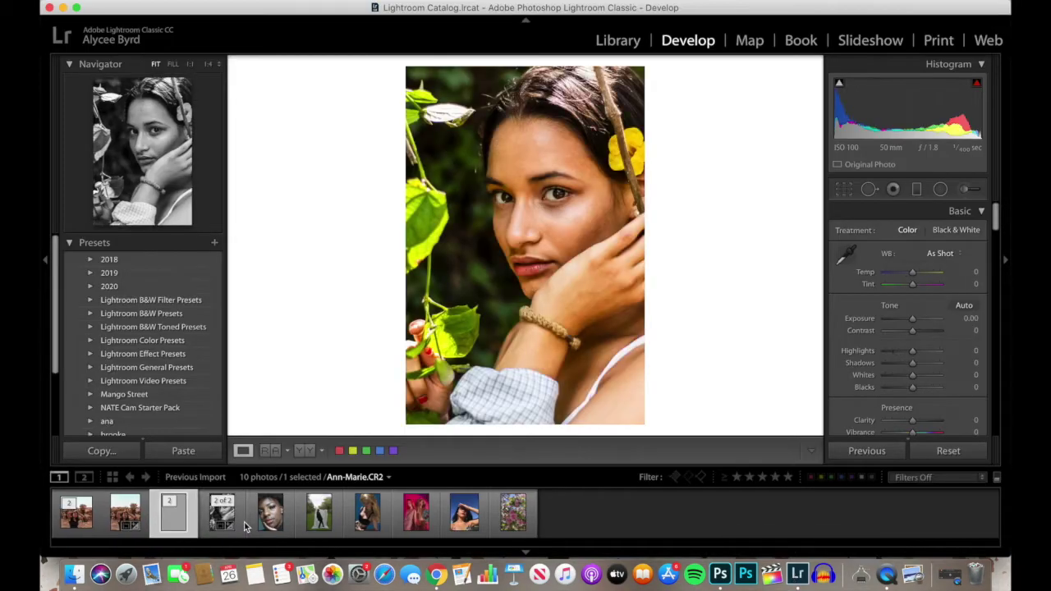
Convert the retouched portrait to black and white with Highlights +25 and crop it in around the face and hand
click(961, 231)
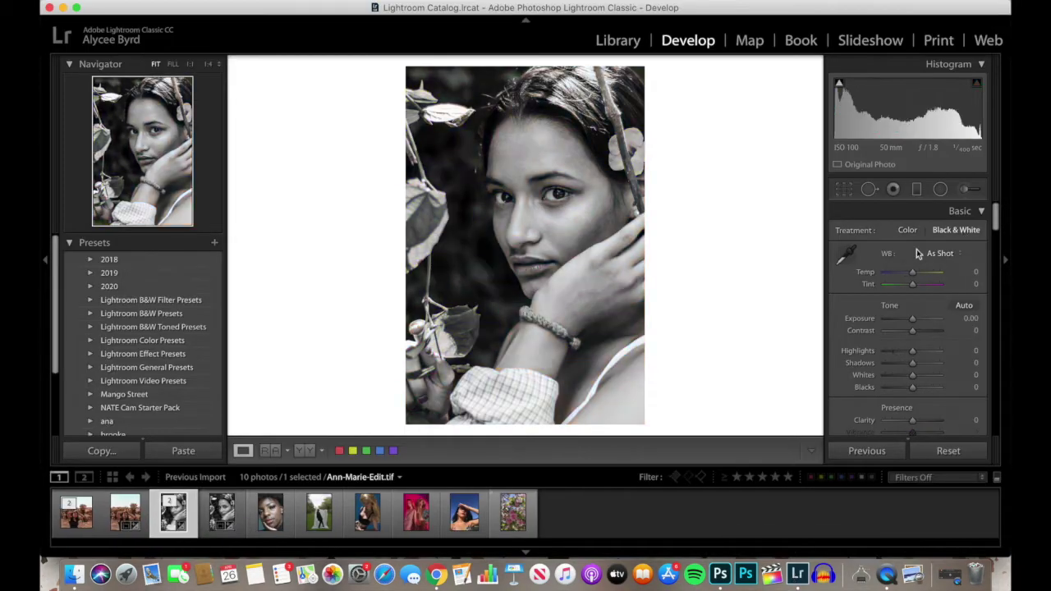
key(r)
drag(642, 422, 606, 379)
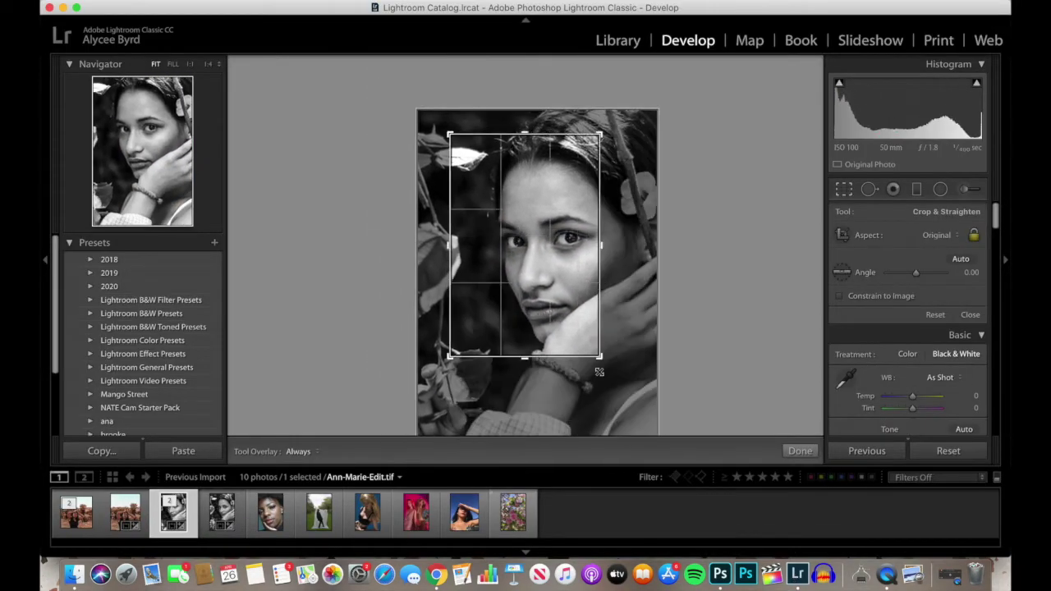
key(Return)
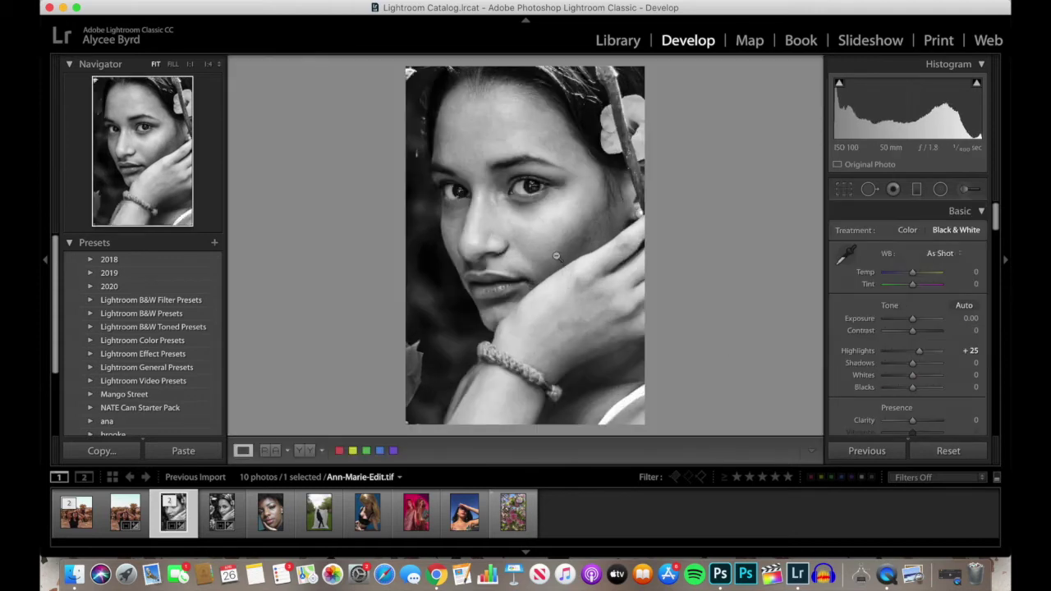
Extend the crop back to the portrait's full frame and set Clarity to +12
key(r)
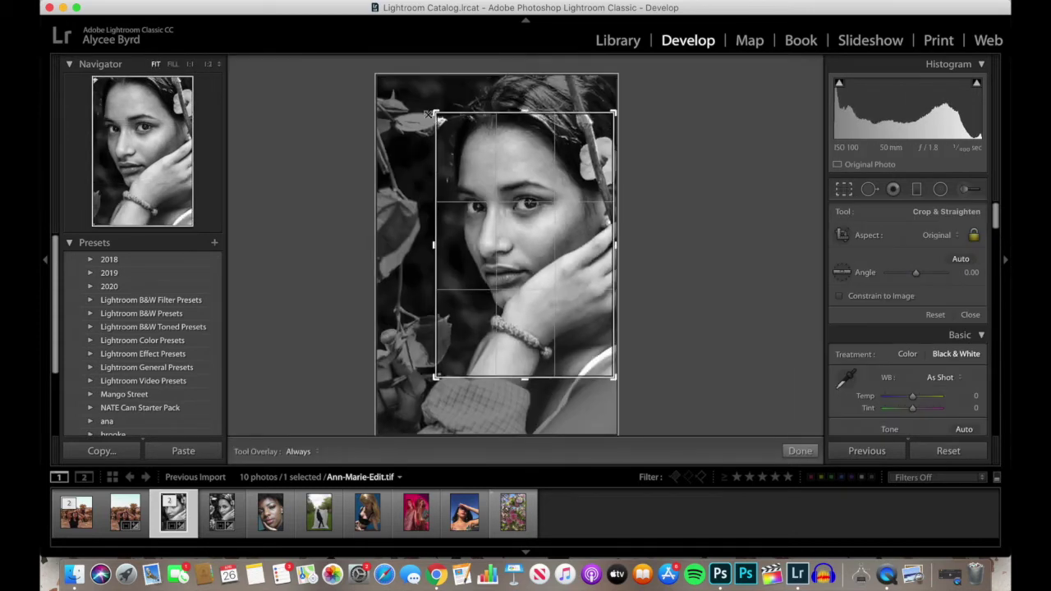
drag(440, 117, 409, 74)
key(Return)
scroll(907, 291, down, 5)
scroll(907, 288, up, 10)
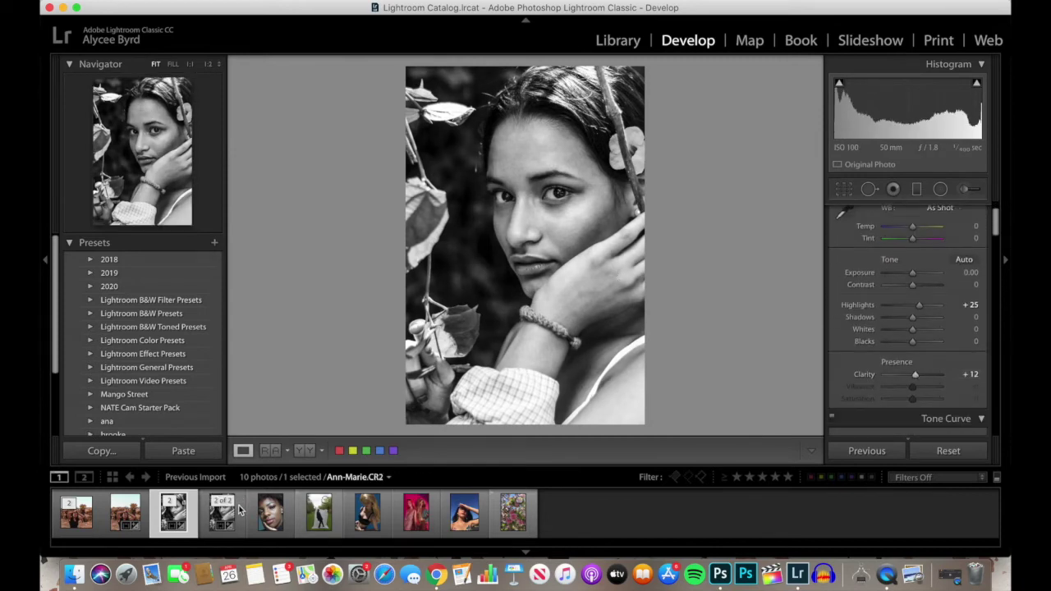
Reset the original flower photo's edits and use it as the reference image for a side-by-side comparison
click(238, 509)
click(962, 450)
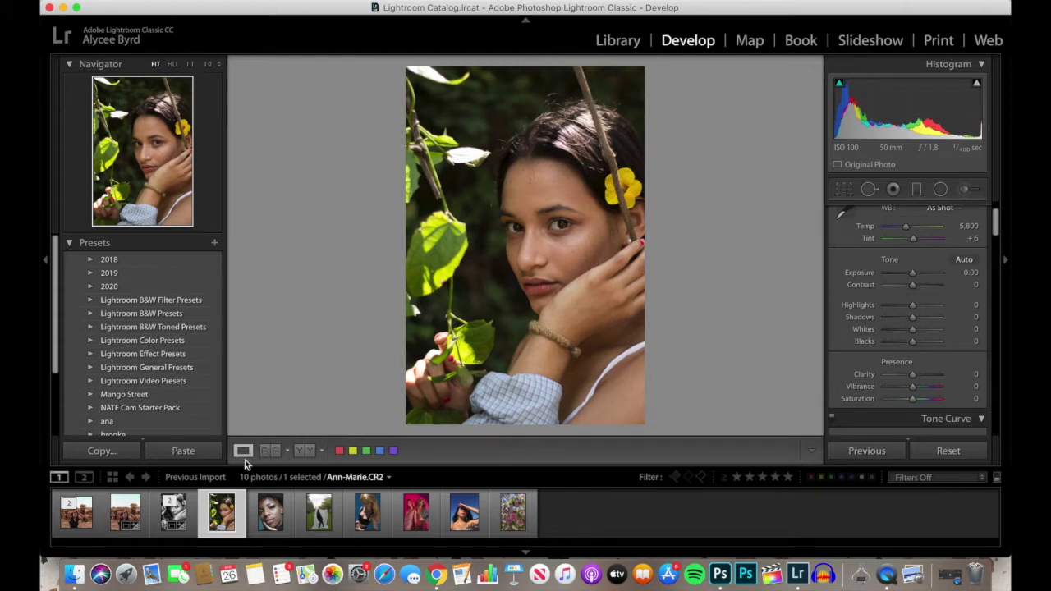
click(271, 451)
drag(223, 511, 391, 349)
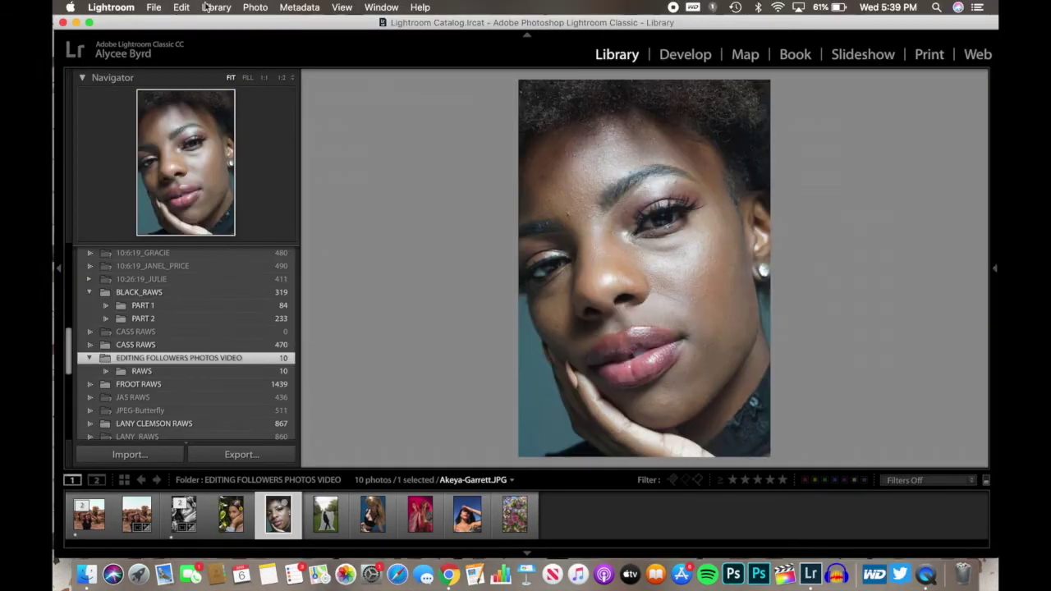
Open a copy of the close-up portrait with Lightroom adjustments in Photoshop CC 2018
click(254, 7)
mouse_move(298, 121)
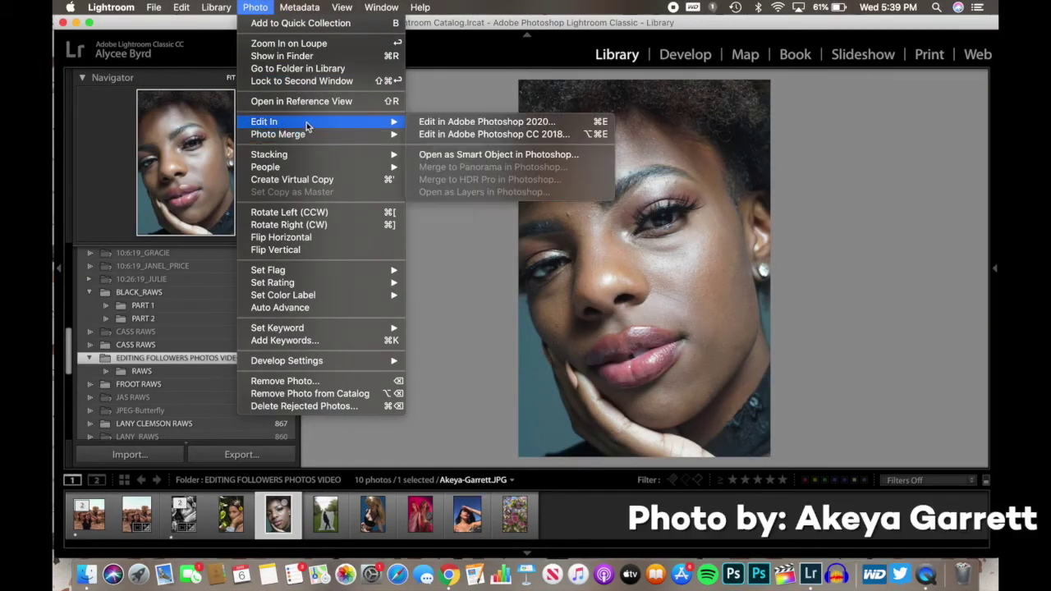
click(530, 135)
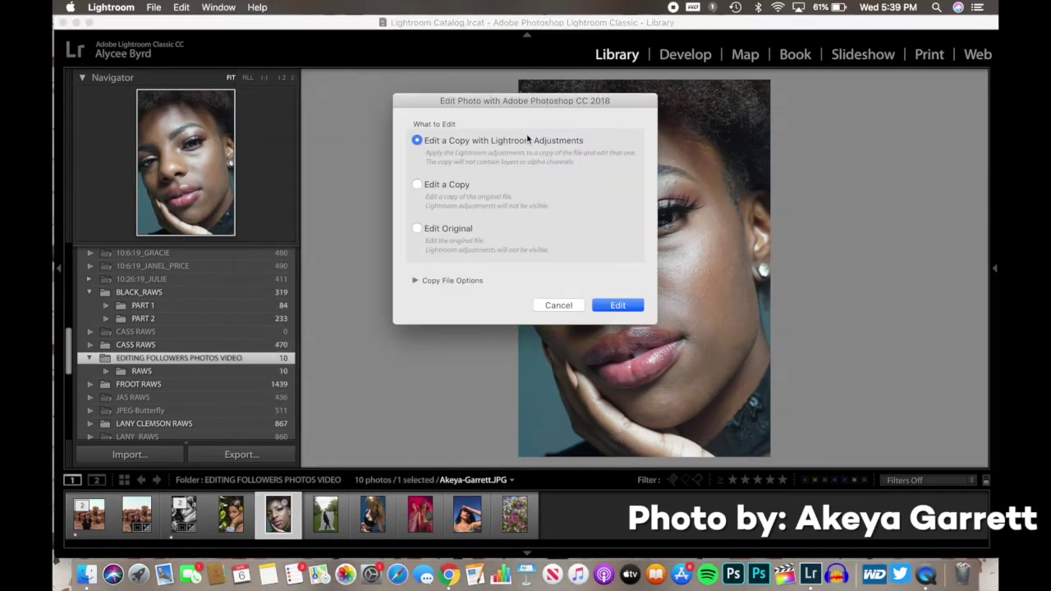
click(629, 309)
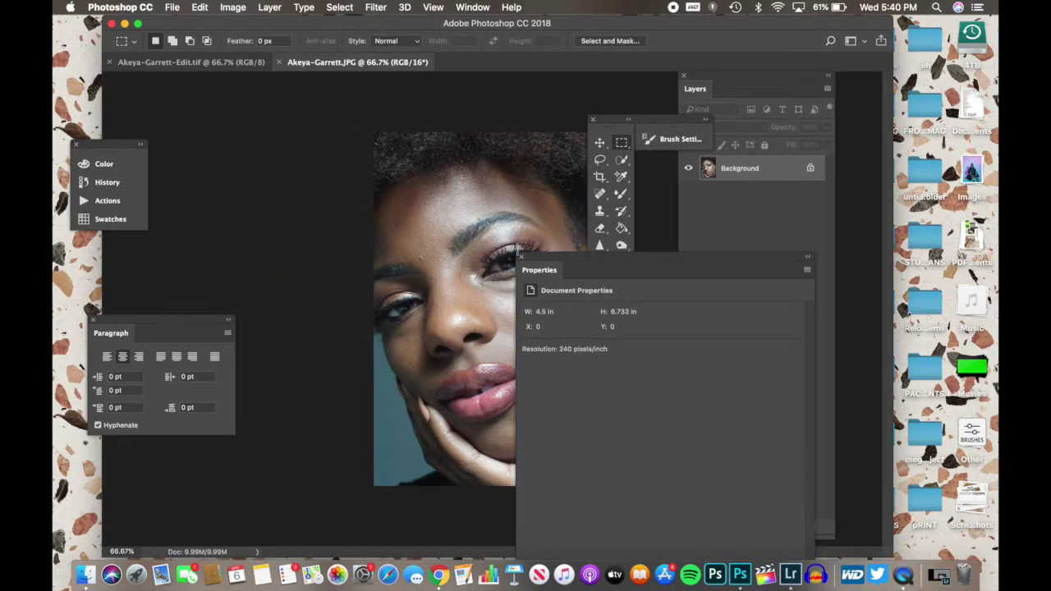
Close the document properties, move the tools away from the portrait, and show the available actions
click(519, 260)
drag(651, 120, 293, 107)
click(107, 201)
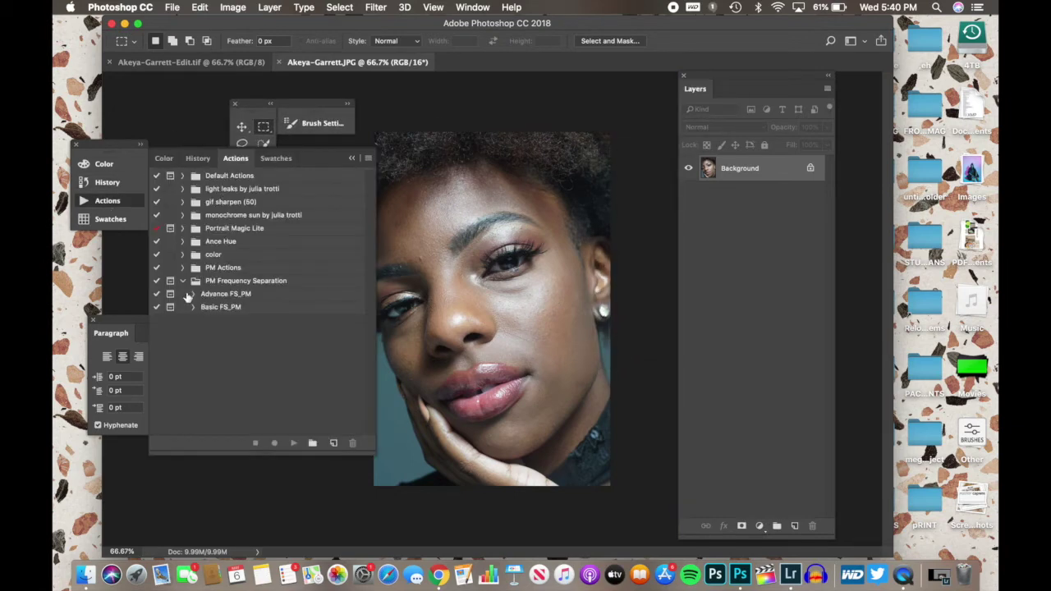
Select the Realism Smoothing action in the Portrait Magic Lite set
click(215, 308)
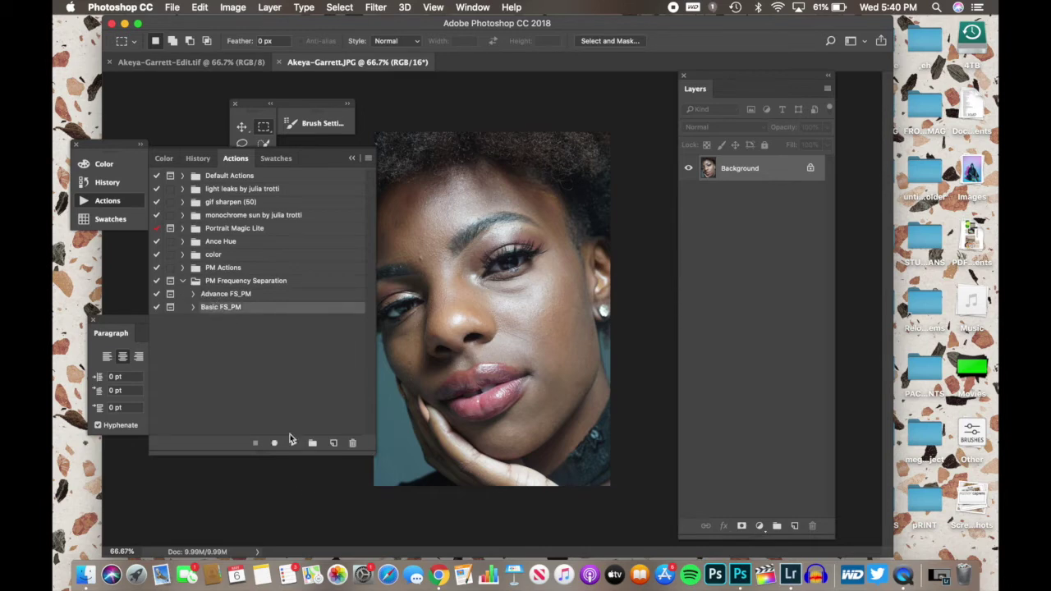
click(183, 282)
click(182, 229)
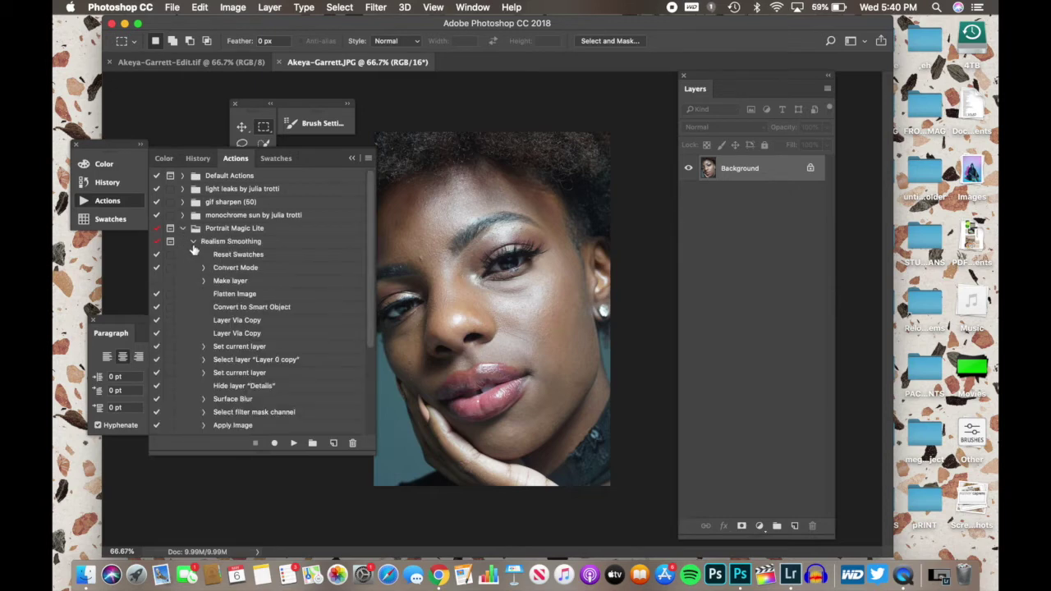
click(193, 243)
click(223, 244)
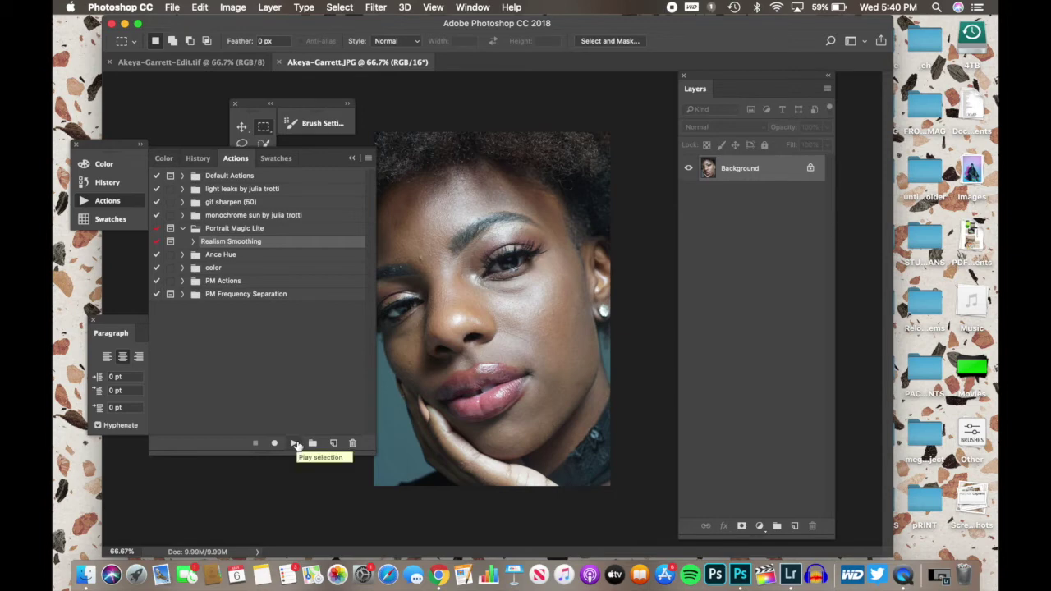
Convert the locked background into the regular layer Layer 0 and duplicate it
double_click(737, 173)
key(Return)
key(super+j)
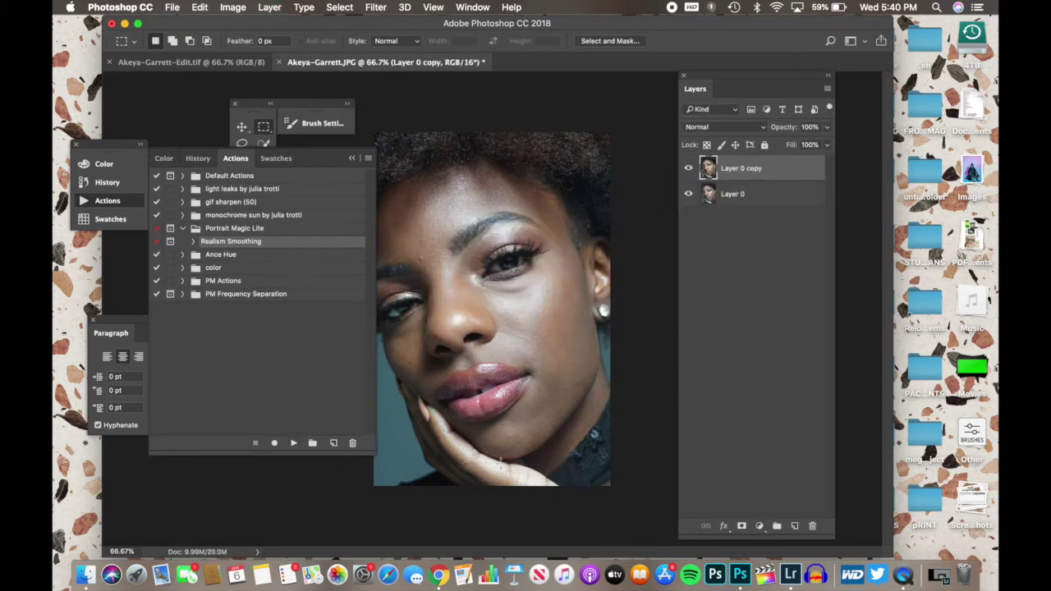
Place the tools beside the portrait and look through the healing and lasso tools
drag(255, 115, 127, 212)
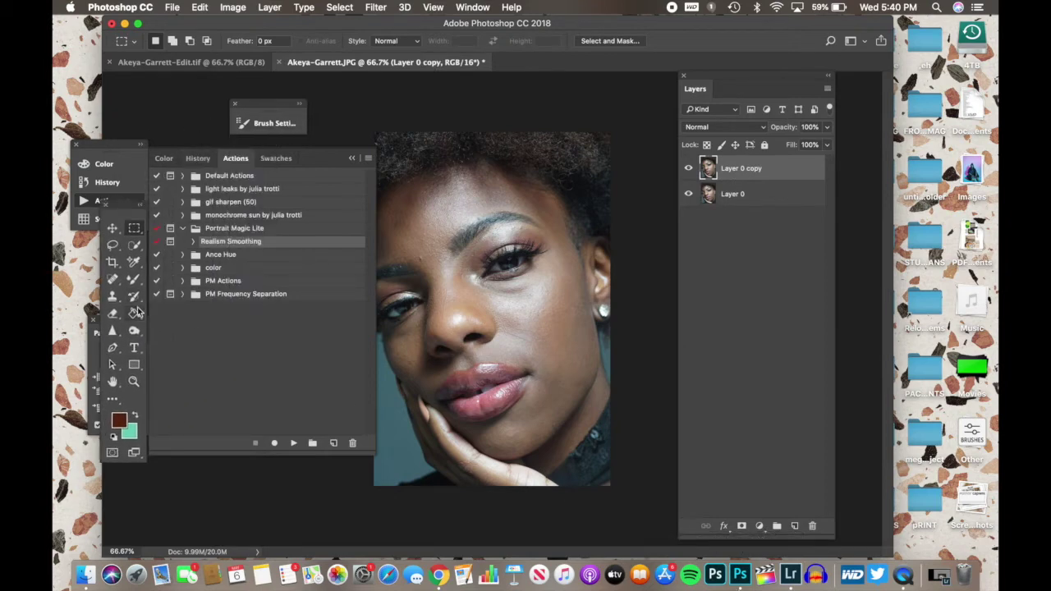
click(115, 279)
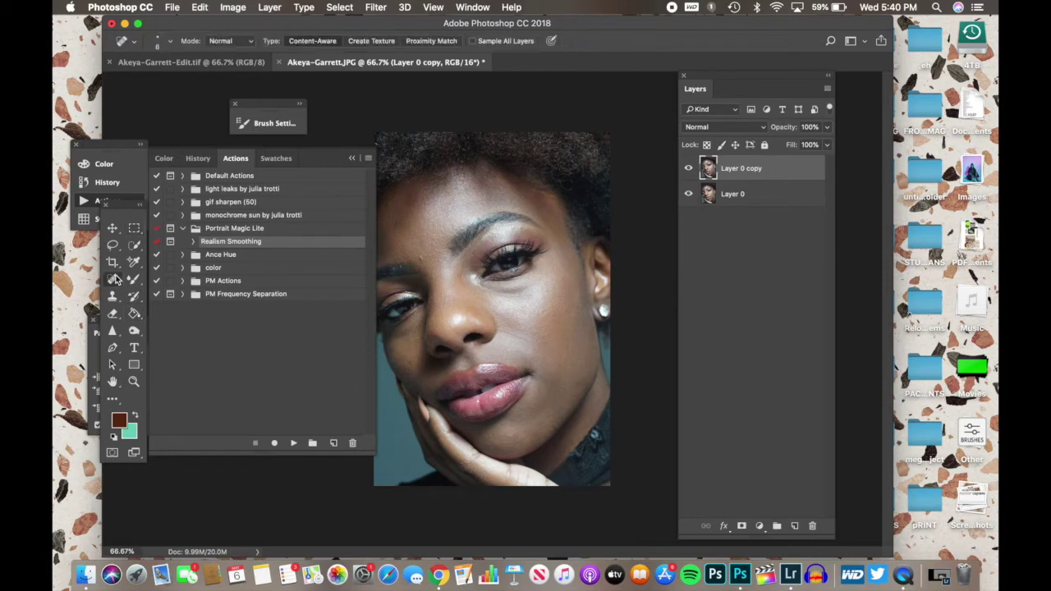
click(112, 247)
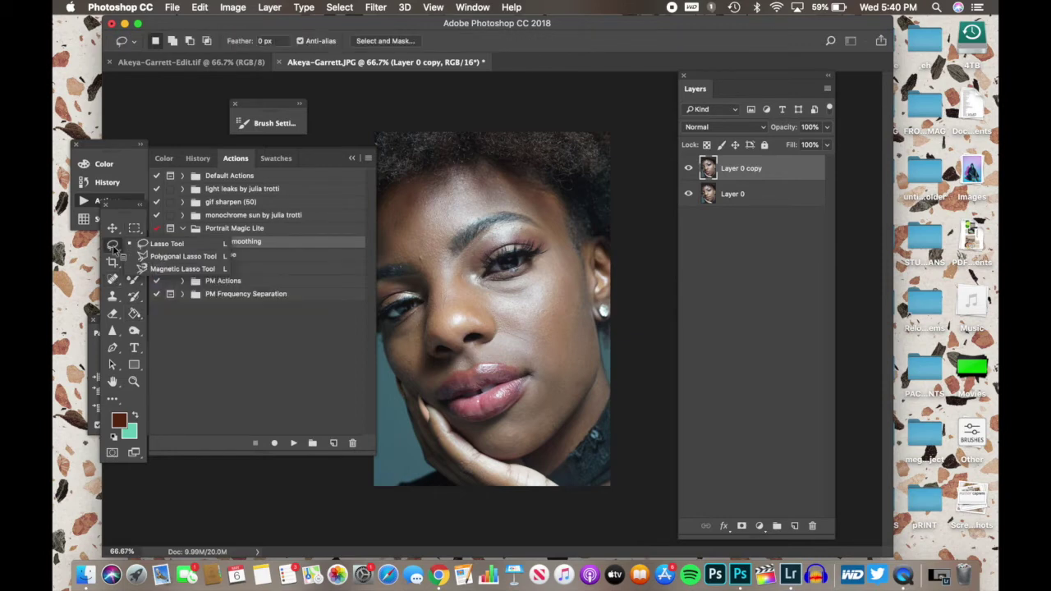
click(113, 247)
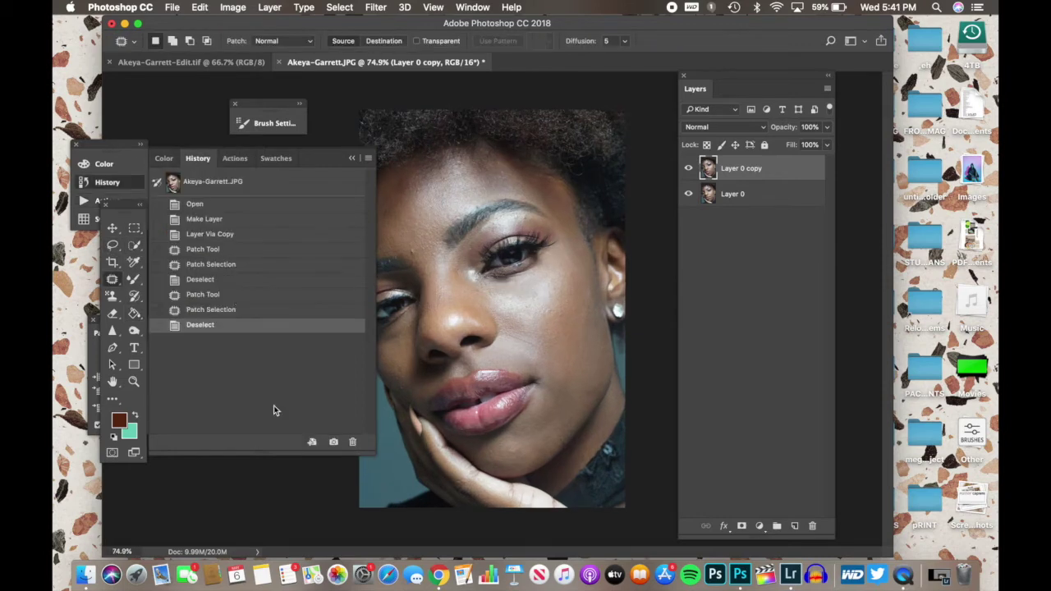
Step back three history states, show the actions again, and narrow their list to uncover the whole face
key(super+alt+z)
key(super+alt+z)
key(super+alt+z)
key(alt+F9)
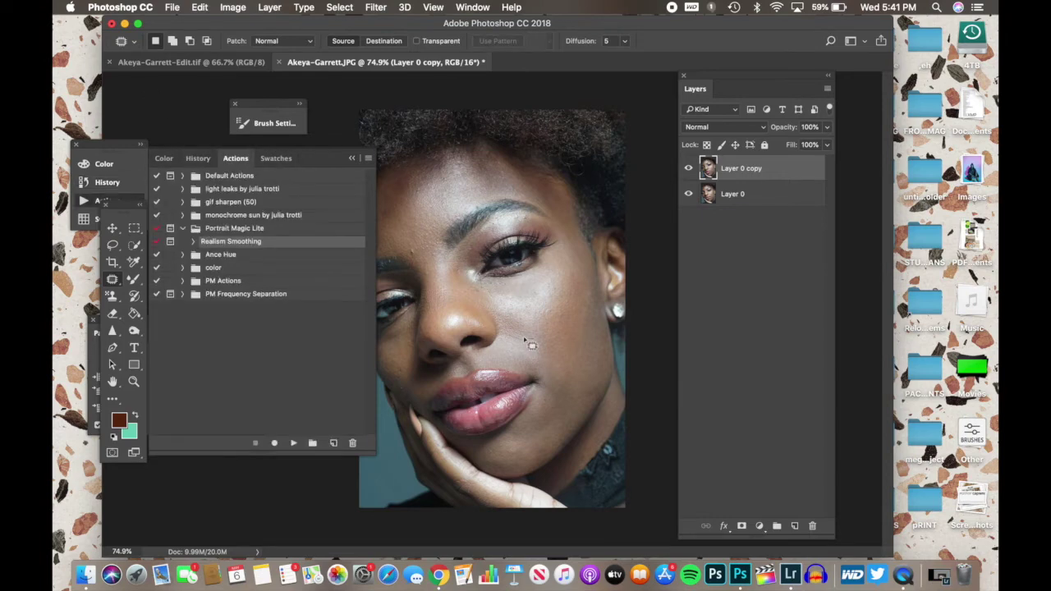
key(super+d)
drag(377, 171, 286, 172)
key(super+0)
Patch the small moles above the inner eyebrows and clear the selection
mouse_move(391, 237)
mouse_down()
mouse_move(408, 253)
mouse_move(419, 228)
mouse_move(452, 271)
mouse_move(424, 239)
mouse_up()
key(super+d)
key(super+d)
drag(424, 239, 441, 267)
key(super+d)
key(super+d)
Patch the blemishes on the far cheek beside the hand and under the eye, deselecting after each patch
mouse_move(392, 408)
mouse_down()
mouse_move(386, 365)
mouse_move(378, 391)
mouse_up()
key(super+d)
key(super+d)
mouse_move(378, 390)
mouse_down()
mouse_move(377, 368)
mouse_move(358, 380)
mouse_up()
key(super+d)
mouse_move(360, 381)
mouse_down()
mouse_move(372, 369)
mouse_move(359, 343)
mouse_up()
drag(371, 341, 559, 343)
key(super+d)
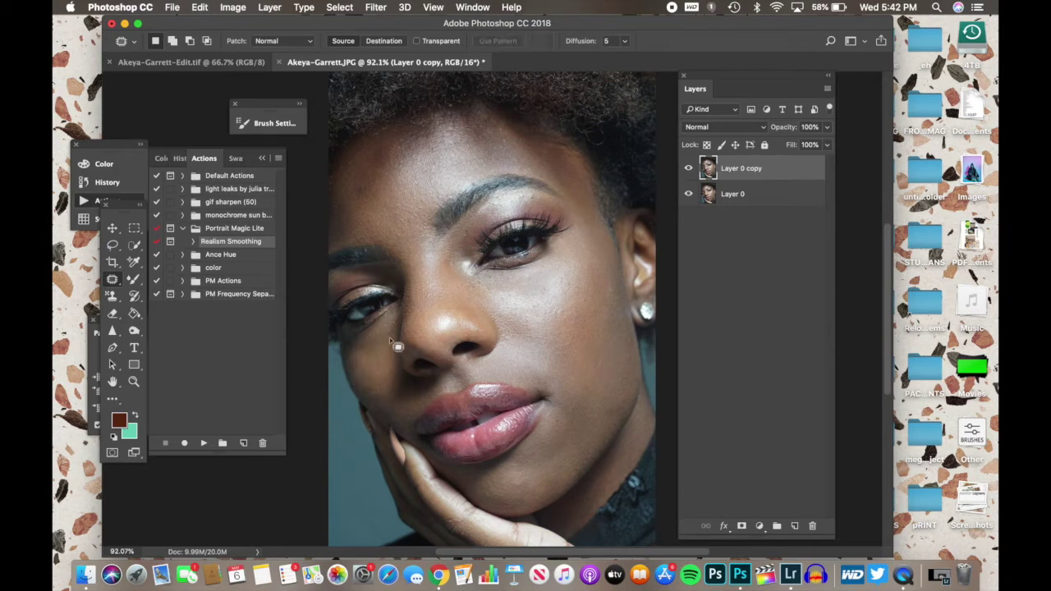
Patch the remaining blemishes on the far cheek and beside the nose, clearing the selection after the first patch
mouse_move(366, 353)
mouse_down()
mouse_move(364, 340)
mouse_move(580, 304)
mouse_up()
key(super+d)
drag(465, 288, 454, 303)
scroll(427, 168, left, 2)
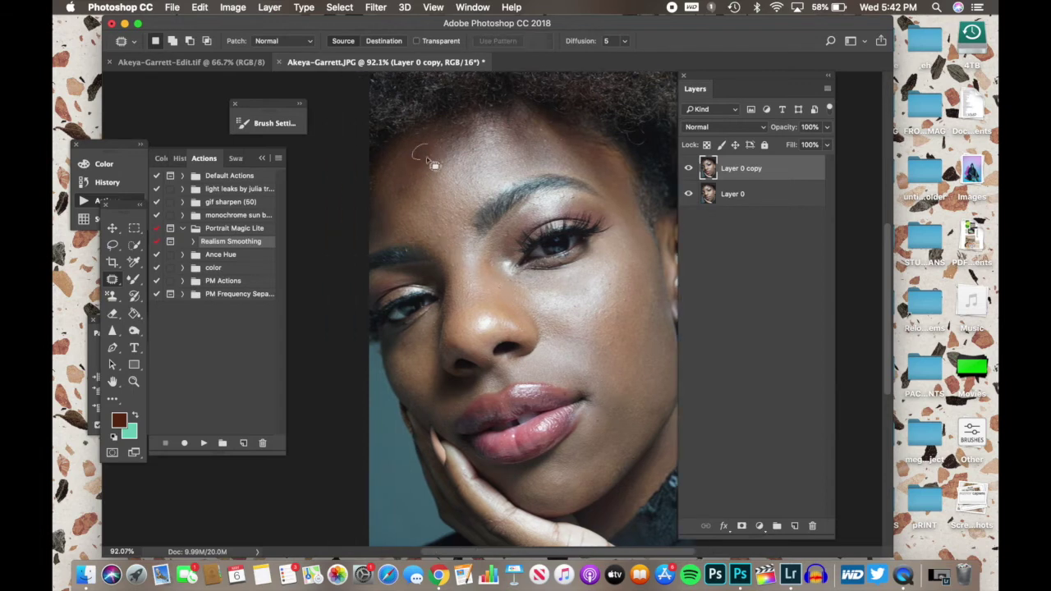
Step back in the history and patch the uneven spots on the far side of the forehead, deselecting after each patch
click(179, 158)
click(203, 379)
key(super+d)
drag(403, 180, 400, 181)
drag(400, 182, 409, 163)
key(super+d)
mouse_move(409, 167)
mouse_down()
mouse_move(405, 178)
mouse_move(469, 183)
mouse_up()
key(Return)
key(super+d)
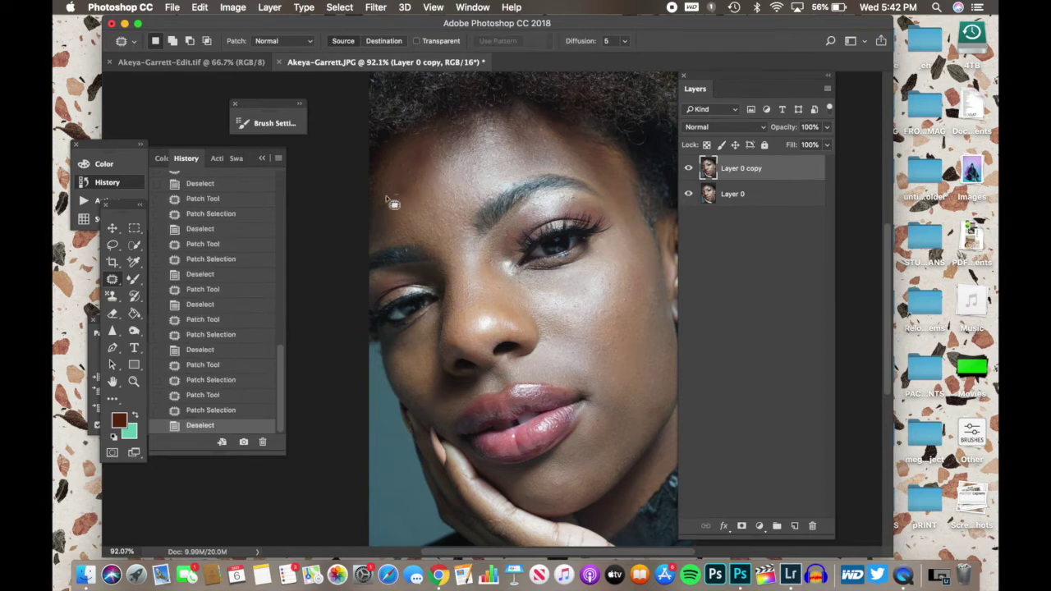
Step back in the history, try a patch on the upper forehead near the hairline, and return to an earlier state
click(207, 366)
drag(546, 126, 544, 126)
drag(543, 134, 498, 153)
key(super+d)
click(217, 383)
Show the actions list again and set the Dodge tool's range to Midtones
click(215, 159)
click(134, 330)
drag(134, 330, 182, 340)
click(157, 42)
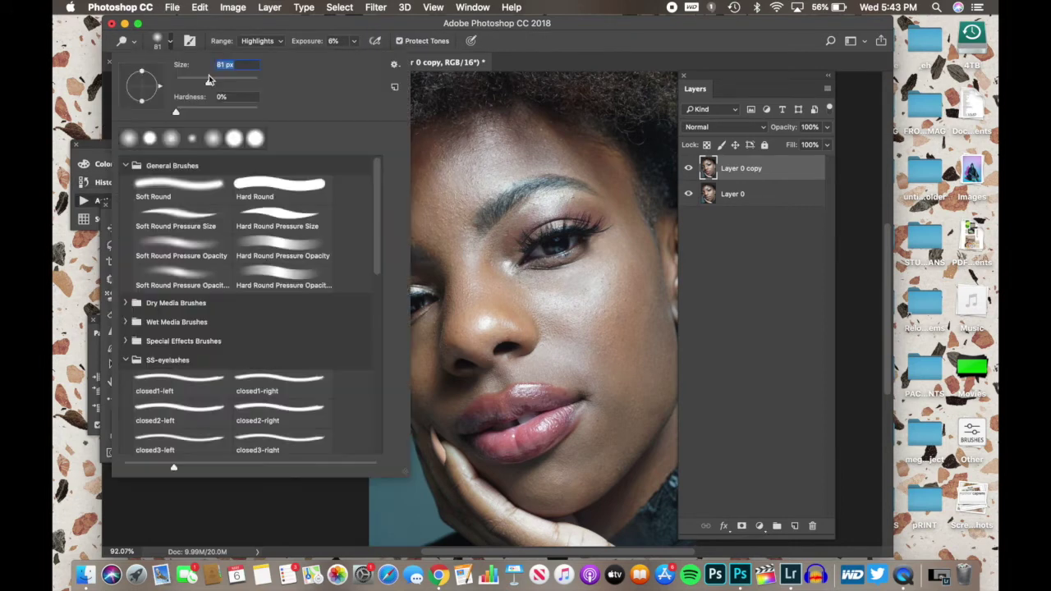
drag(188, 70, 143, 70)
click(258, 40)
click(256, 30)
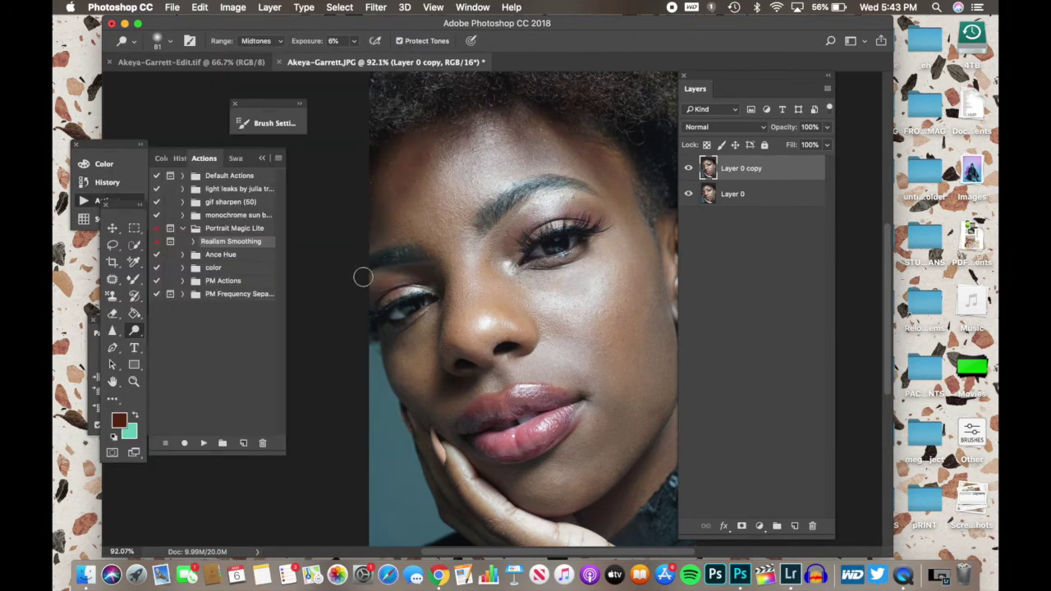
Run the Realism Smoothing action on the portrait and continue past its closing message
key(super+f)
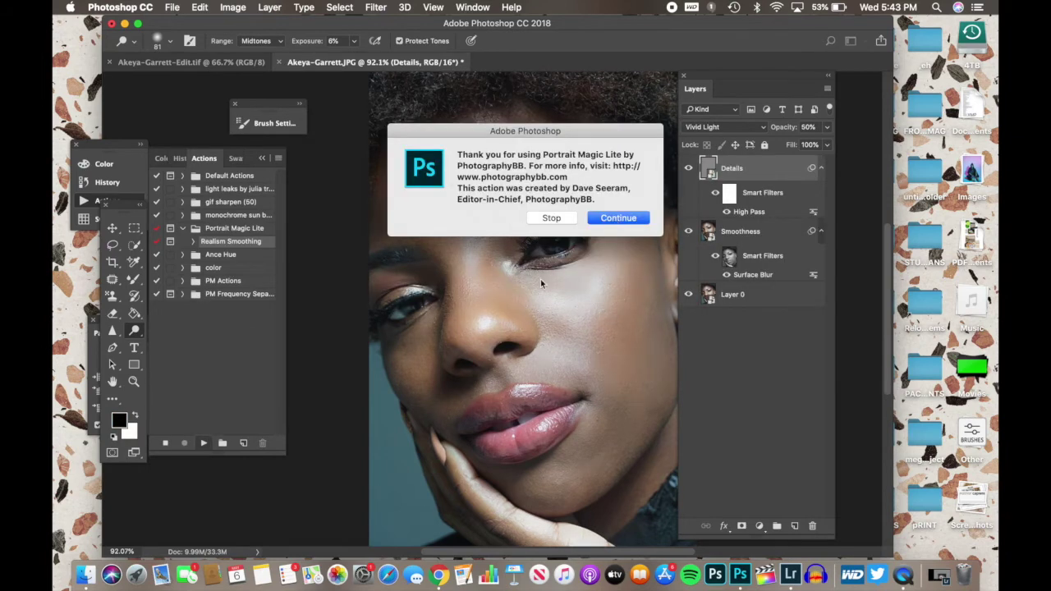
click(607, 217)
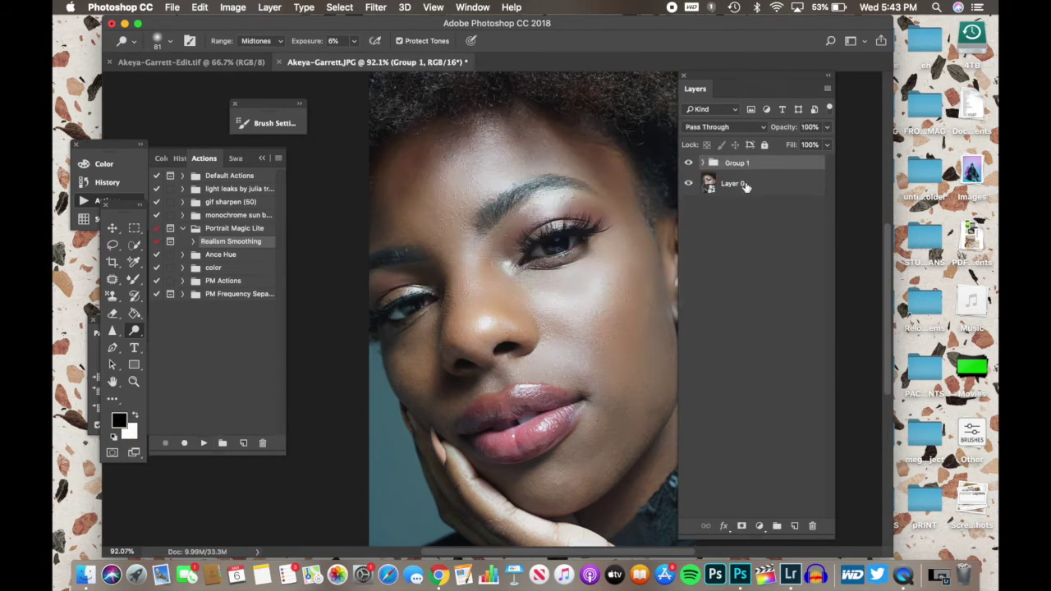
click(828, 127)
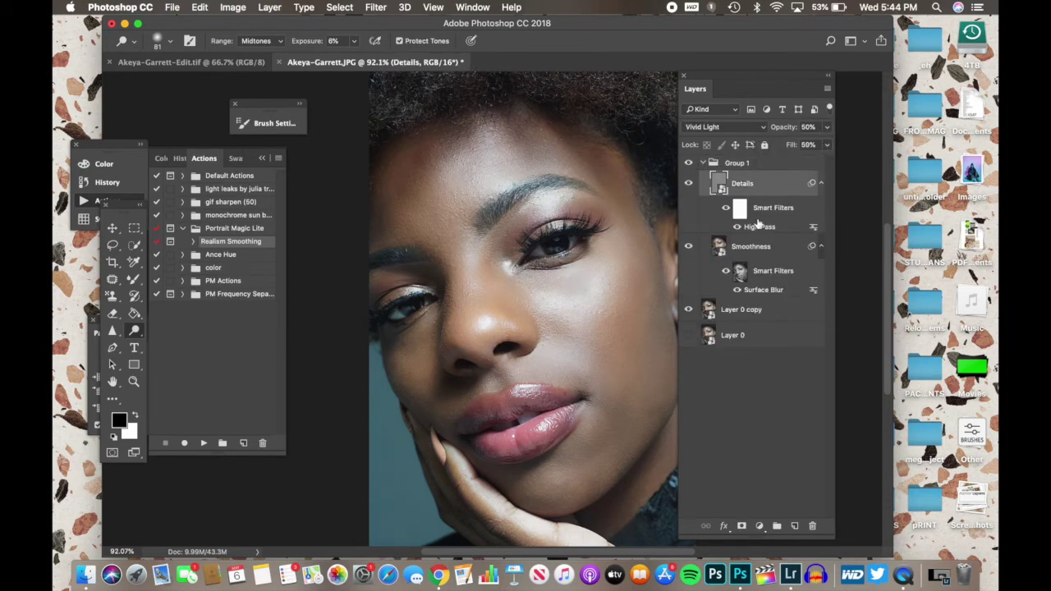
Rasterize the Smoothness layer and switch to the Eraser tool
click(651, 257)
click(636, 241)
click(113, 331)
click(170, 41)
click(198, 139)
click(170, 41)
key(e)
Set the eraser to a soft 118 px brush and erase the smoothing over both eyes on the Smoothness layer
click(170, 41)
click(394, 64)
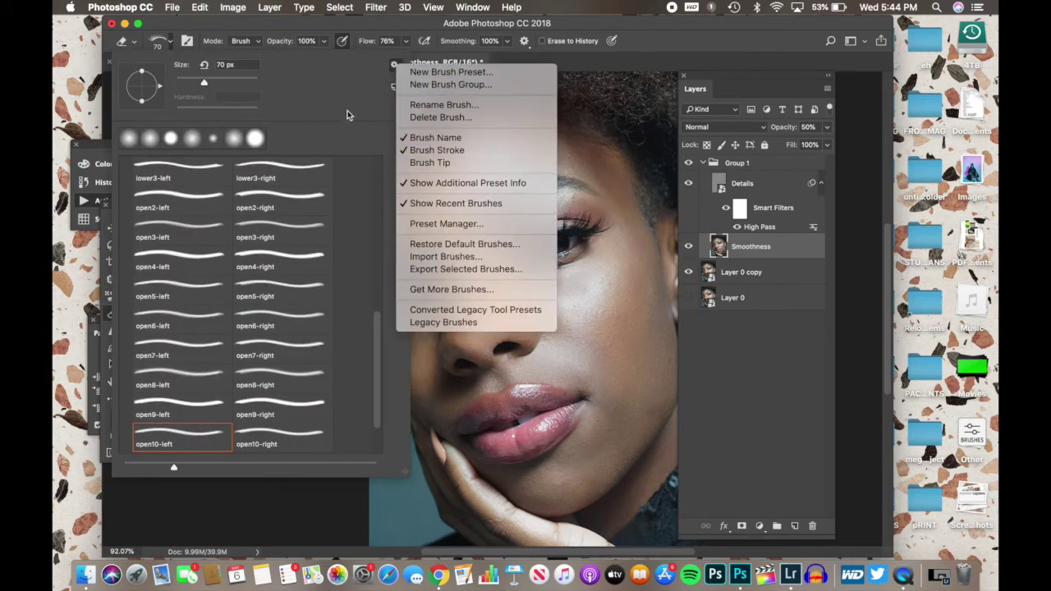
click(349, 114)
click(550, 251)
click(170, 41)
click(575, 238)
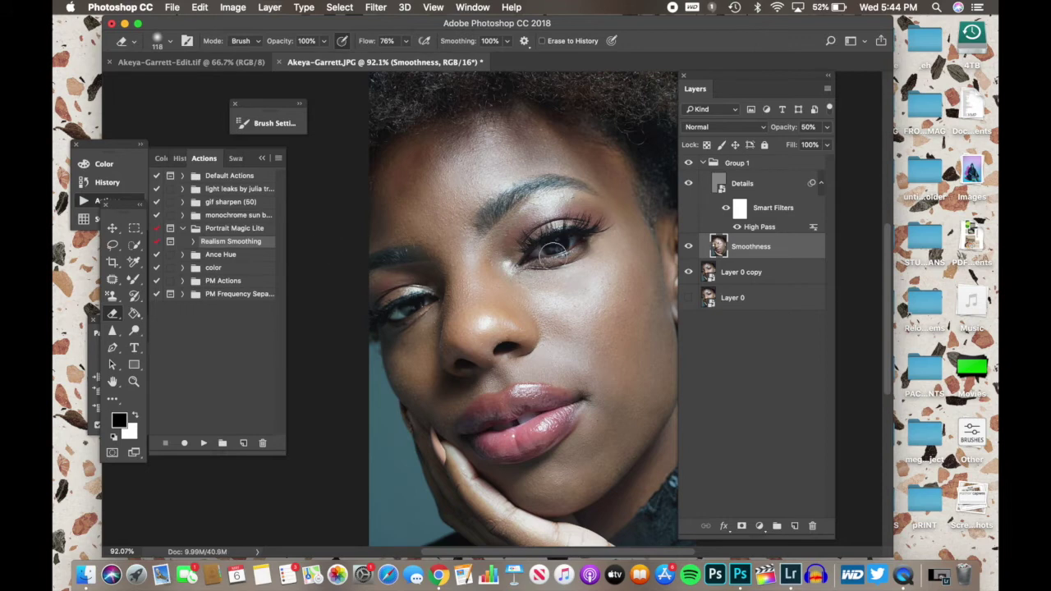
drag(426, 307, 420, 304)
Collapse the smoothing group and compare the portrait with and without it
click(703, 163)
click(689, 163)
click(689, 163)
click(689, 163)
click(689, 163)
Select Layer 0 copy and heal the marks beside the nose bridge with a 46 px Spot Healing Brush at 100% zoom
click(713, 186)
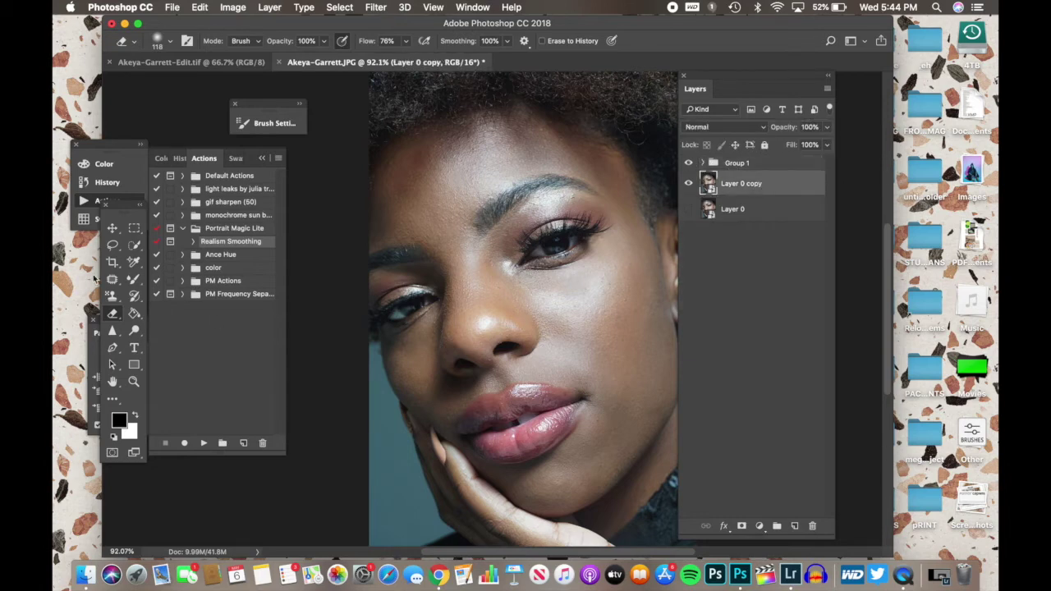
click(112, 279)
click(173, 279)
key(super+1)
click(160, 41)
click(173, 75)
click(455, 285)
drag(440, 302, 438, 311)
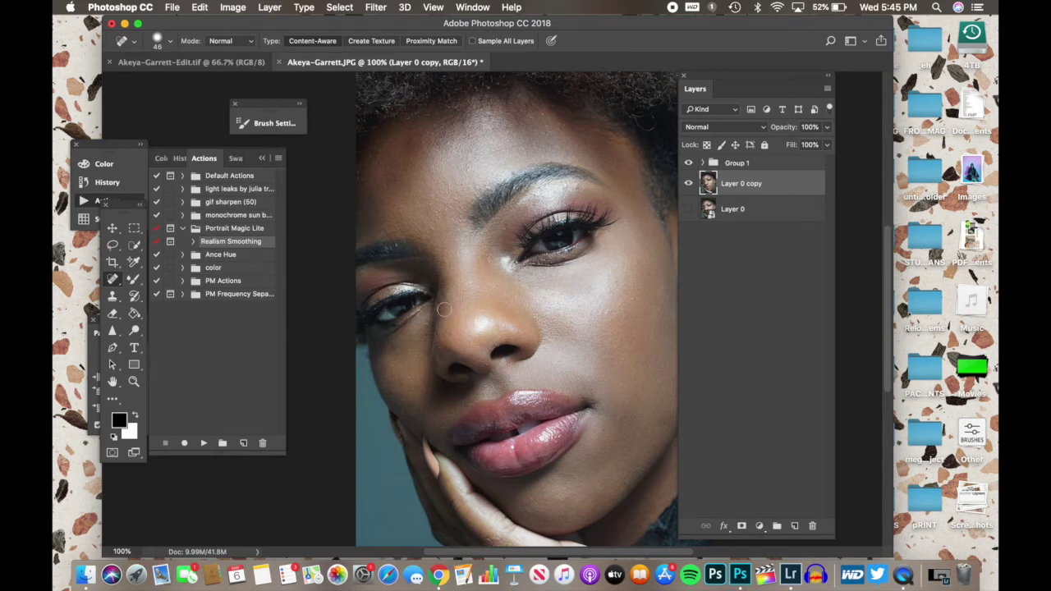
Heal the small spots on the forehead above the inner eyebrows, adjusting the Spot Healing Brush size between strokes
click(487, 182)
mouse_move(468, 192)
mouse_down()
mouse_move(444, 199)
mouse_move(466, 217)
mouse_move(446, 215)
mouse_up()
click(170, 41)
click(173, 76)
click(463, 187)
Return to an earlier history state and use the Patch tool on the forehead spot near the hairline
click(689, 208)
key(shift+j)
key(shift+j)
click(107, 182)
click(216, 397)
drag(396, 142, 399, 144)
key(super+d)
Patch the other blemishes across the forehead and between the eyebrows, deselecting after each patch
drag(398, 144, 434, 134)
drag(432, 132, 448, 156)
key(super+d)
drag(462, 212, 464, 215)
key(super+d)
drag(462, 213, 403, 174)
drag(401, 174, 418, 185)
key(super+d)
scroll(460, 246, down, 2)
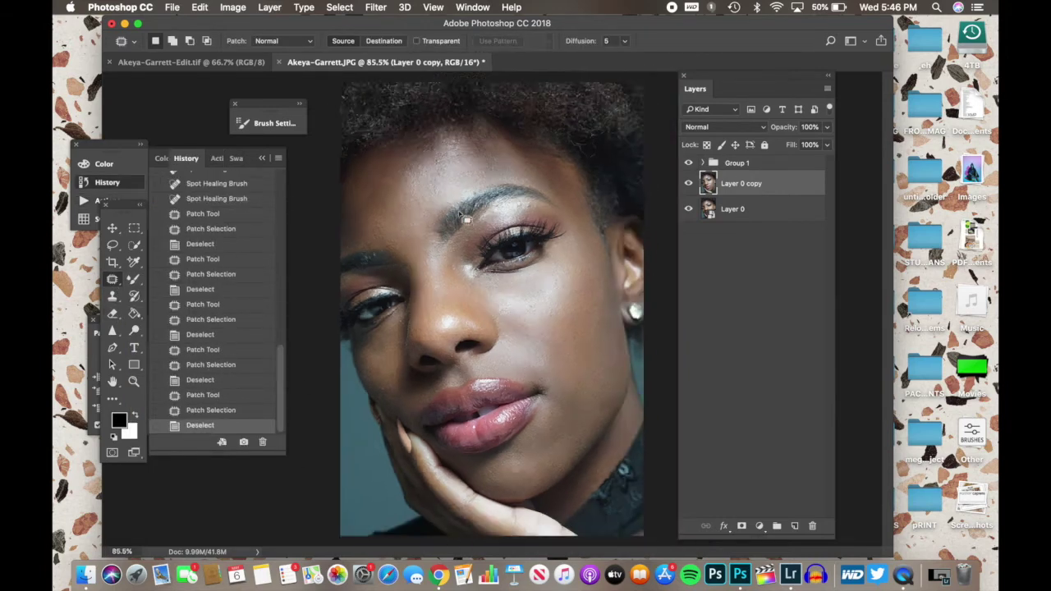
Patch the blemish on the skin beside the nose and clear the selection
scroll(498, 294, up, 4)
scroll(601, 260, down, 3)
drag(411, 340, 506, 346)
key(super+d)
key(super+d)
Merge Group 1 down into Layer 0 copy and make Layer 0 visible
click(738, 163)
click(690, 209)
right_click(756, 184)
click(789, 411)
click(689, 194)
Try a patch on the flecks around the upper eyelid and step back in the history
scroll(526, 238, up, 1)
scroll(526, 238, up, 3)
drag(533, 169, 537, 178)
key(super+d)
click(207, 350)
Patch the small flecks on the upper eyelid below the inner brow, deselecting between patches, and fit the portrait on screen
mouse_move(535, 178)
mouse_down()
mouse_move(525, 190)
mouse_move(539, 173)
mouse_up()
drag(538, 172, 529, 183)
drag(535, 178, 530, 182)
key(super+d)
drag(543, 173, 539, 170)
key(super+d)
scroll(512, 176, down, 1)
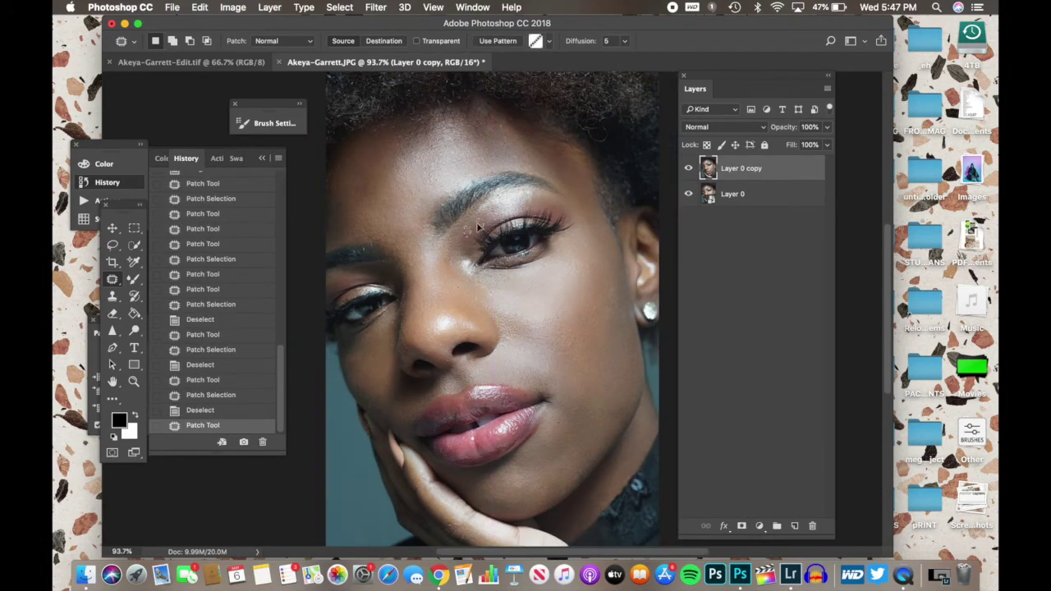
scroll(598, 453, up, 3)
key(super+0)
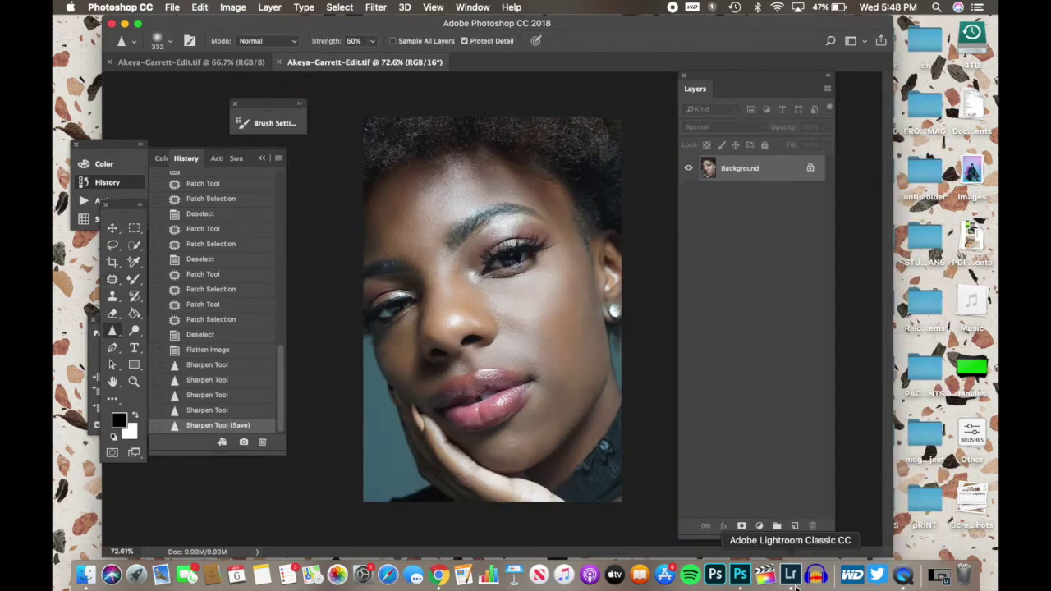
Switch to Lightroom Classic and compare the whole retouched portrait with the original photo
click(792, 577)
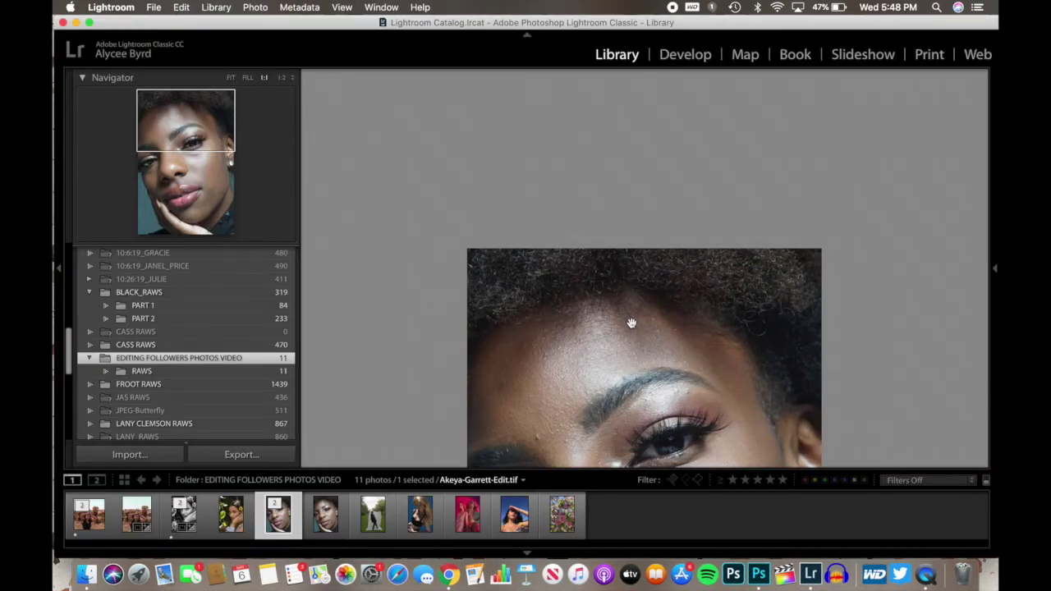
click(632, 323)
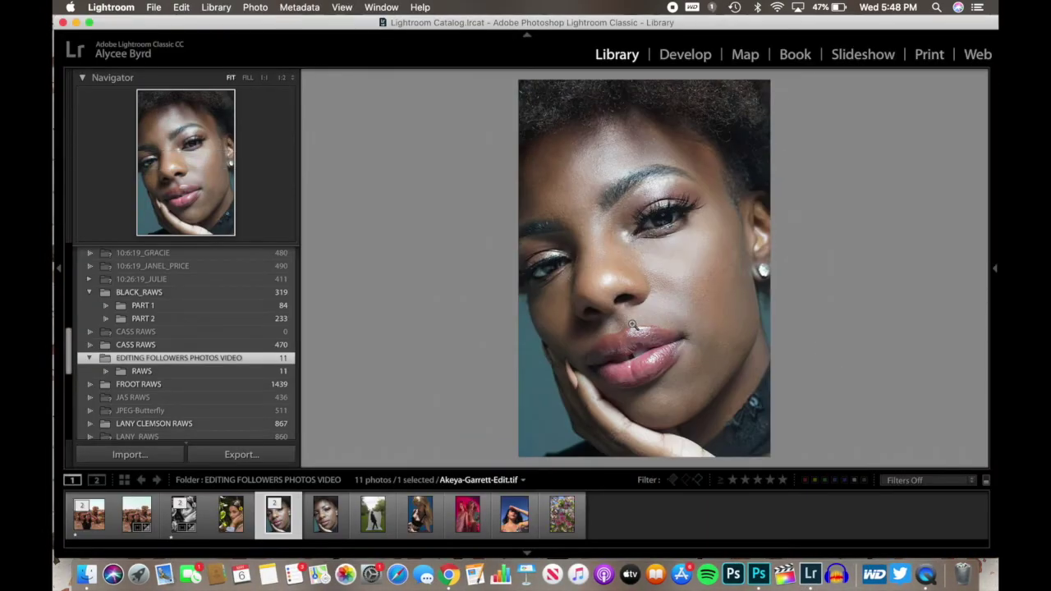
click(312, 532)
click(278, 522)
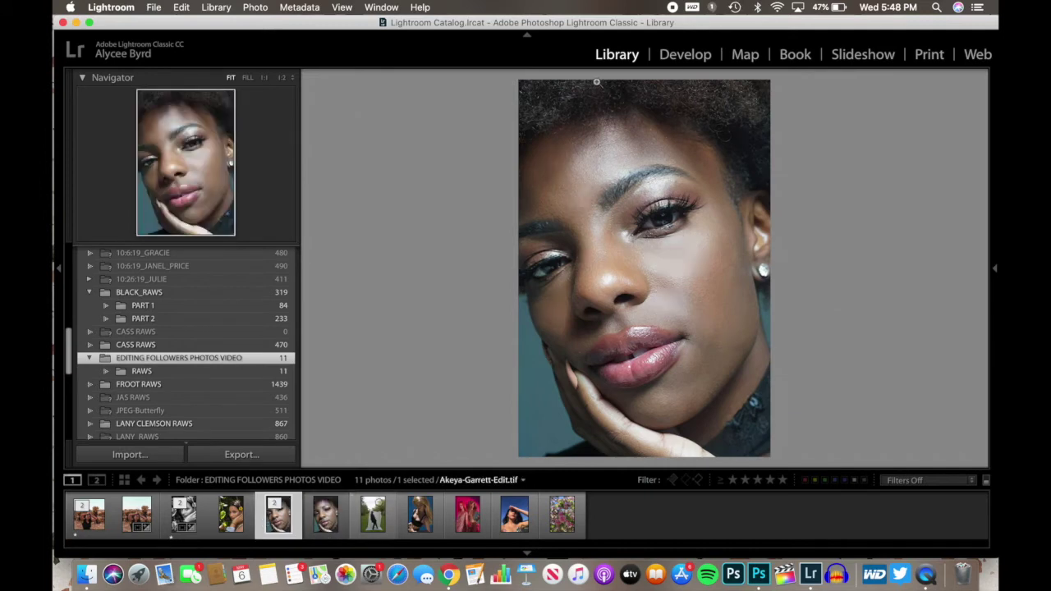
Open the retouched portrait in Develop, apply automatic tone, darken the exposure and shadows, and set clarity to +24
click(692, 56)
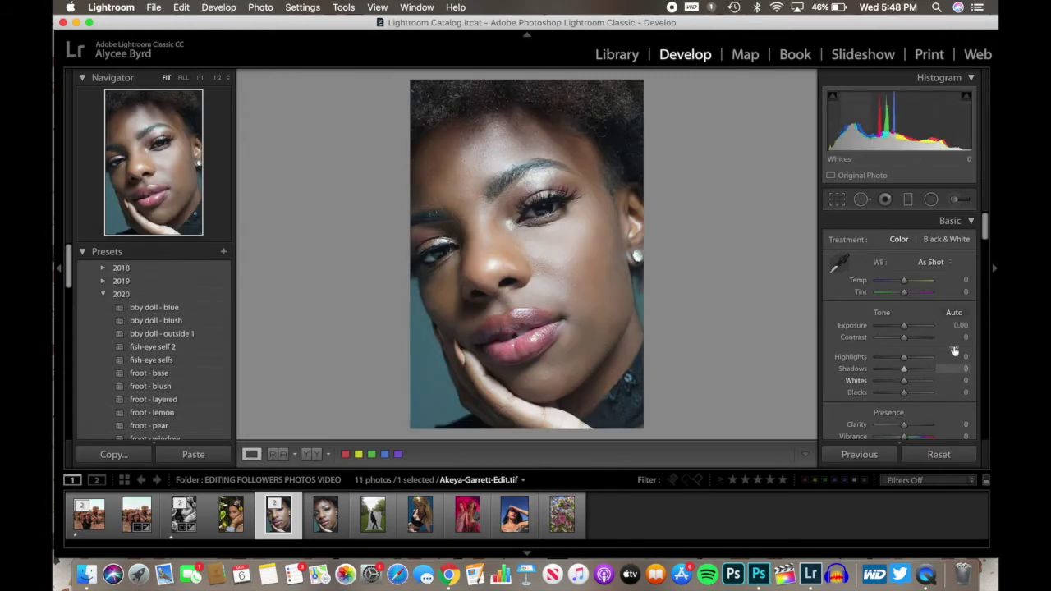
click(948, 317)
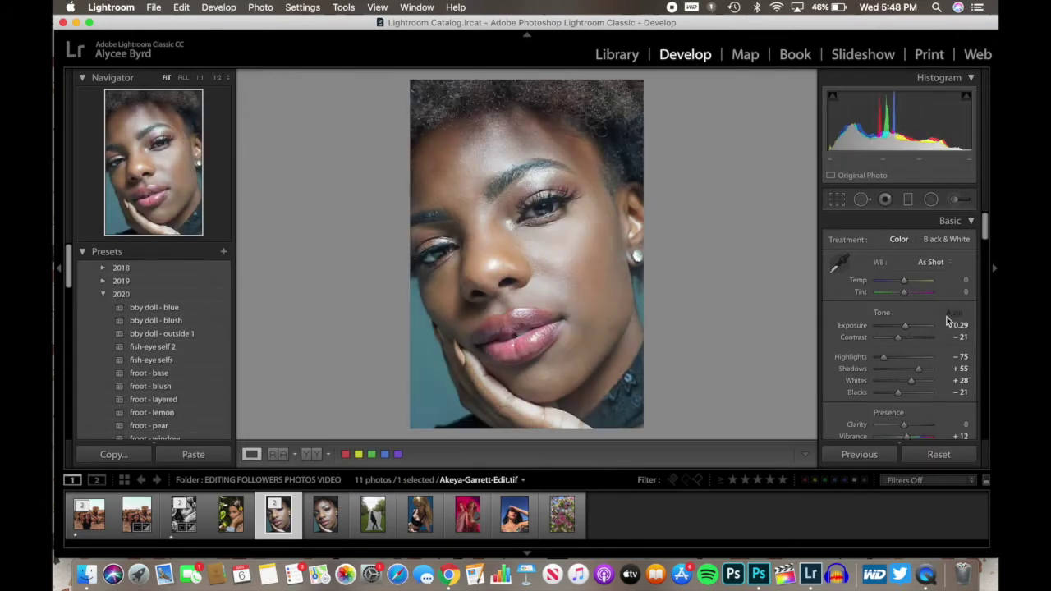
scroll(899, 319, down, 1)
click(900, 315)
drag(901, 317, 903, 346)
drag(892, 356, 902, 365)
scroll(903, 369, down, 1)
scroll(902, 366, down, 10)
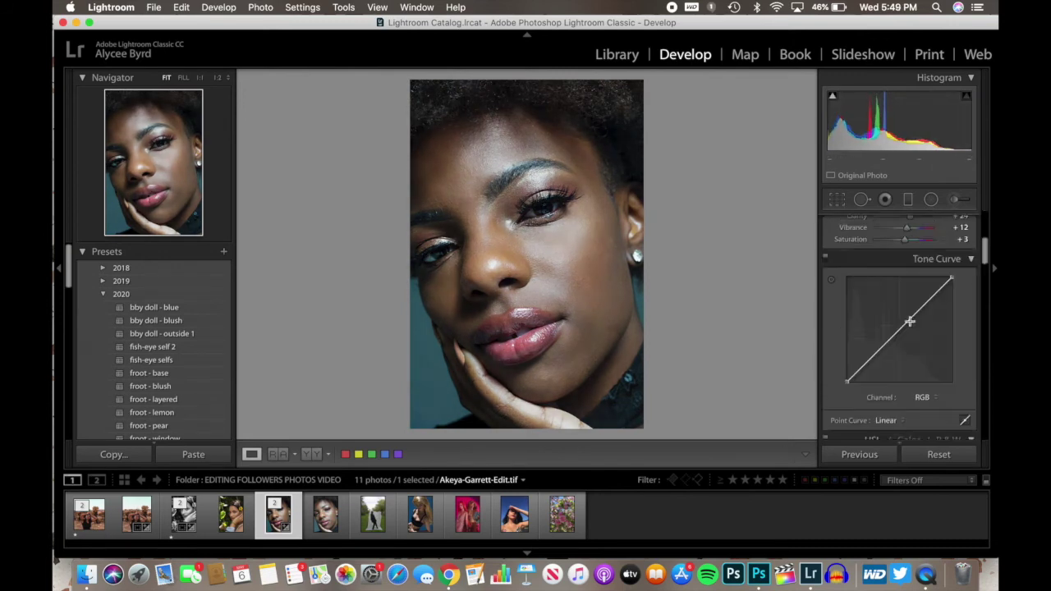
Shape the RGB tone curve and adjust the HSL colours, setting the Aqua hue to −100 and the Blue hue to +92
drag(908, 322, 880, 324)
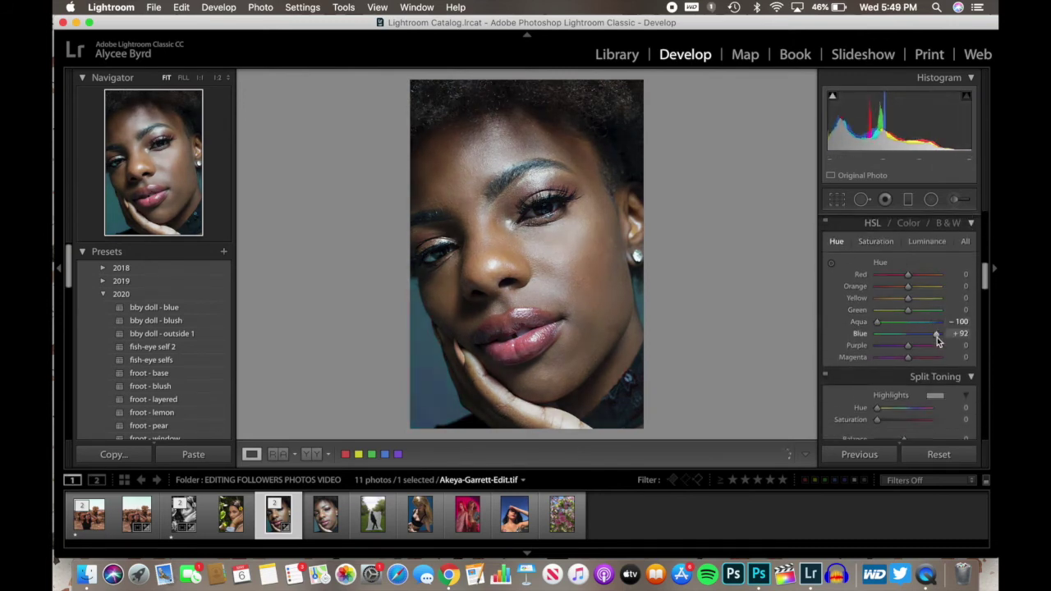
mouse_move(908, 274)
mouse_down()
mouse_move(886, 277)
mouse_move(905, 289)
mouse_up()
click(877, 242)
click(836, 242)
click(927, 242)
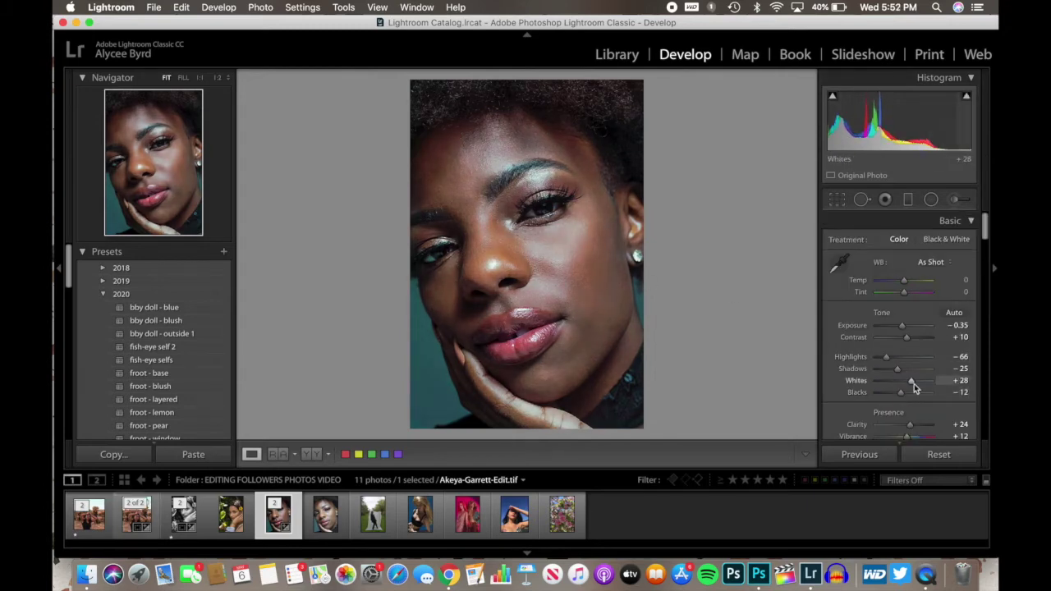
Calibrate colours: shadow tint −33, red hue +5 and saturation −10, green hue −27, blue hue −18 and saturation −9
scroll(915, 386, down, 20)
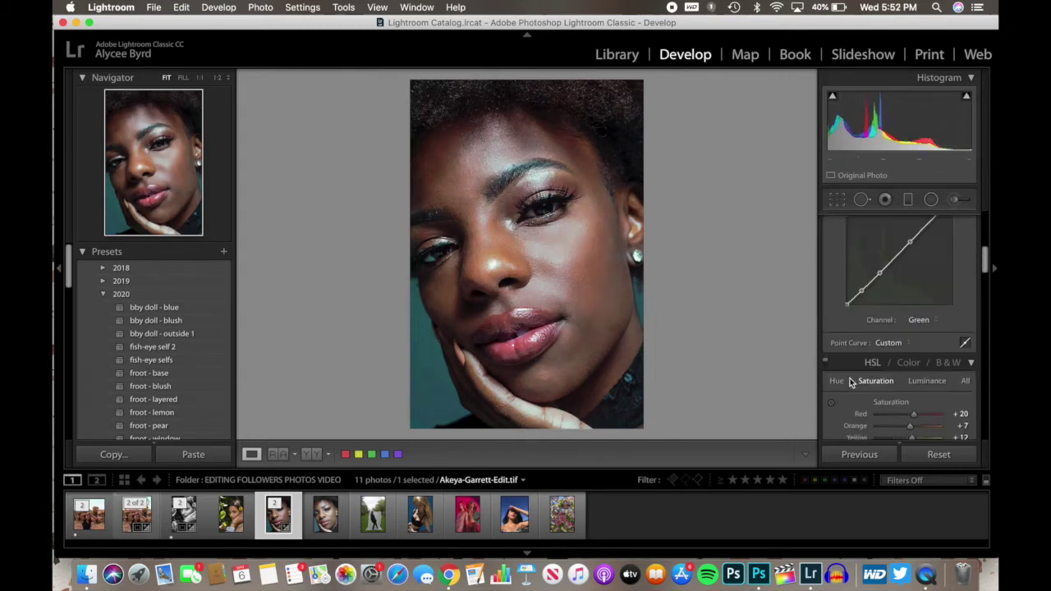
scroll(877, 332, down, 5)
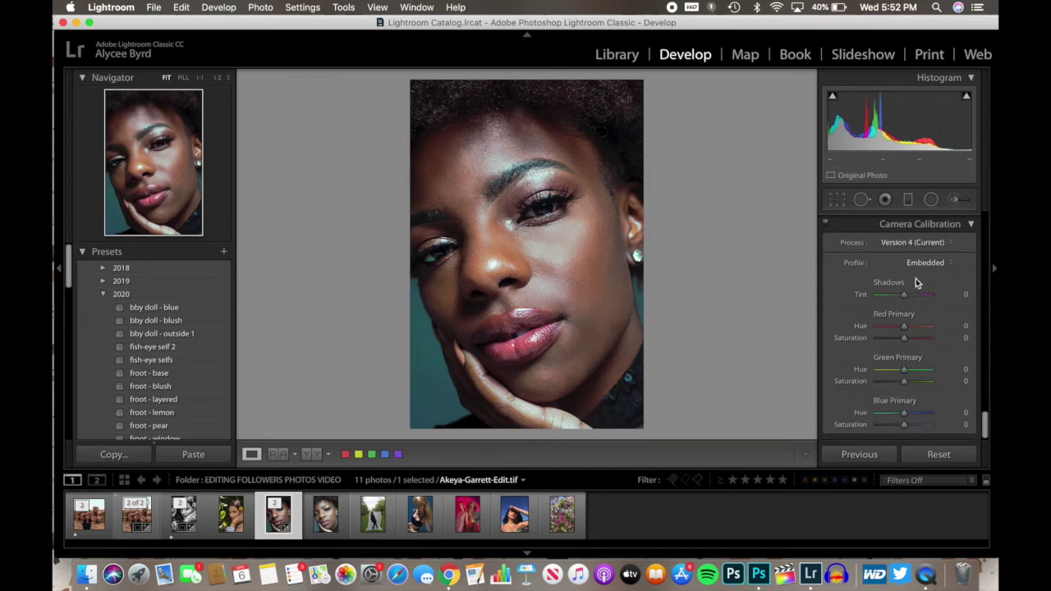
mouse_move(899, 337)
mouse_down()
mouse_move(914, 335)
mouse_move(901, 339)
mouse_up()
drag(915, 375, 897, 369)
scroll(912, 279, up, 5)
scroll(904, 294, down, 5)
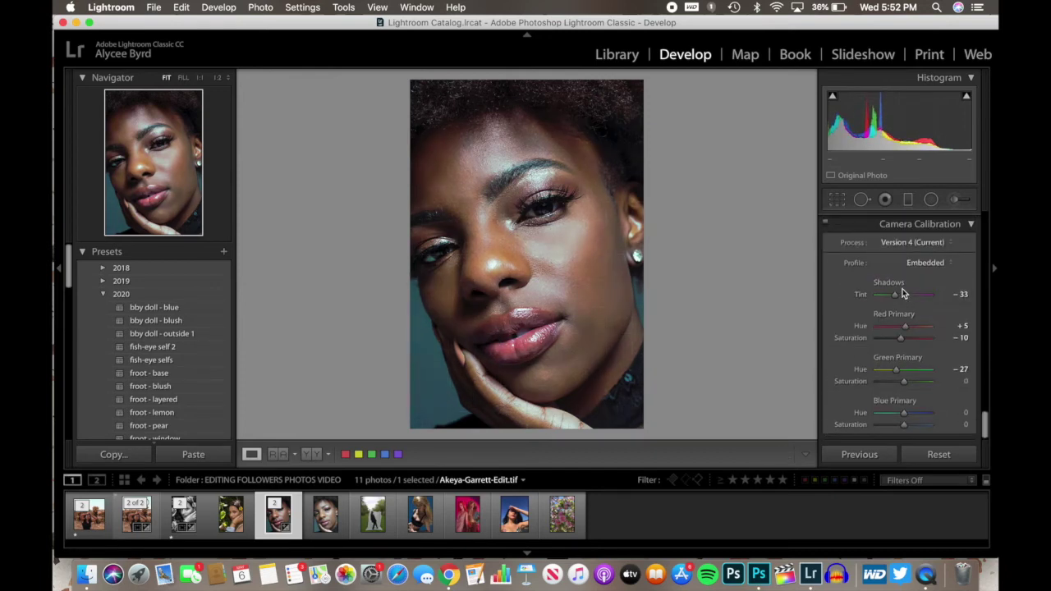
mouse_move(905, 412)
mouse_down()
mouse_move(884, 431)
mouse_move(899, 427)
mouse_up()
drag(905, 424, 909, 430)
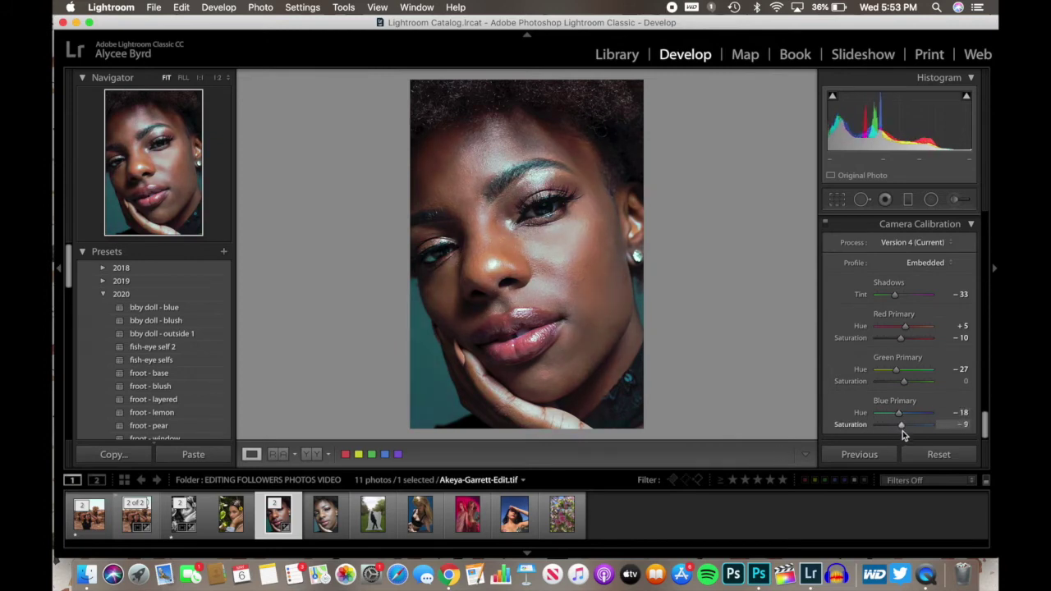
Brush a Highlights −37 adjustment over the bright skin around the eye and finish the mask
scroll(893, 344, up, 4)
key(k)
click(527, 206)
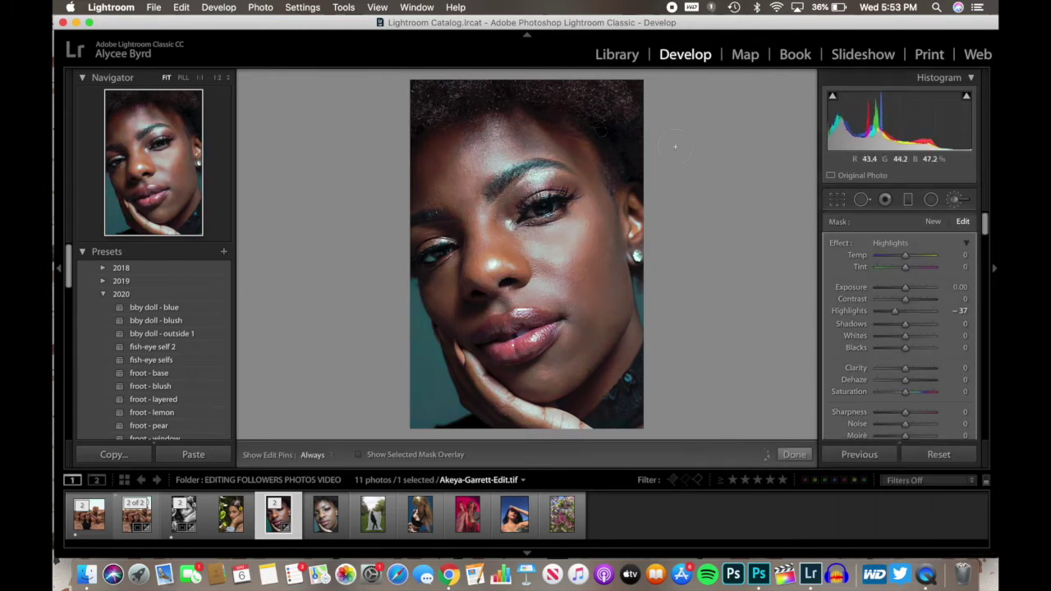
click(795, 454)
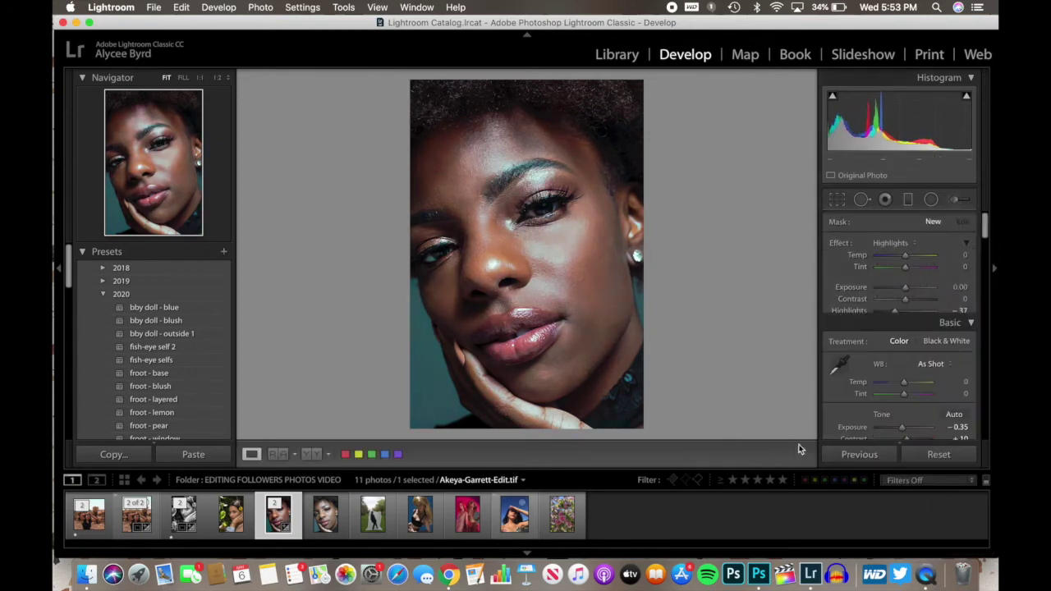
Compare the edited portrait with the original photo in the reference view
click(277, 455)
drag(325, 515, 312, 209)
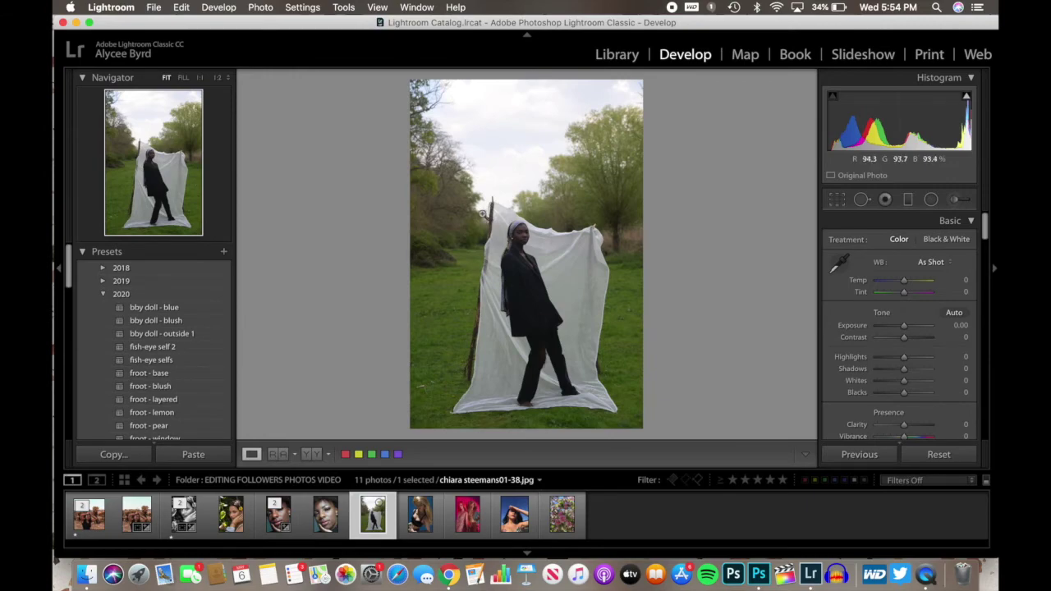
Inspect the outdoor white-sheet photo up close, try automatic tone on it, and reset its settings
click(482, 212)
scroll(610, 181, down, 3)
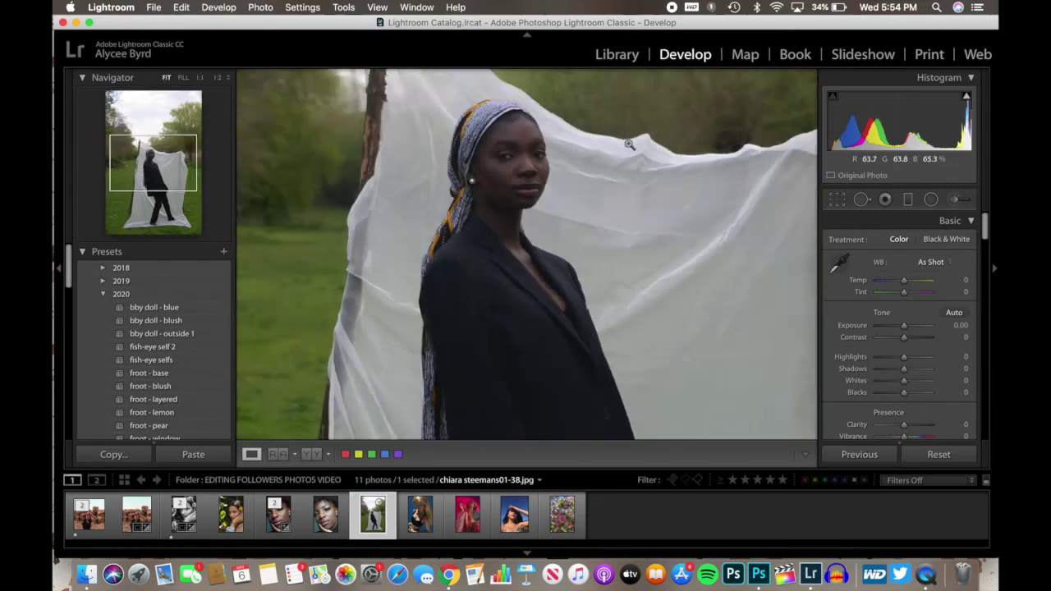
click(629, 145)
click(954, 312)
click(953, 457)
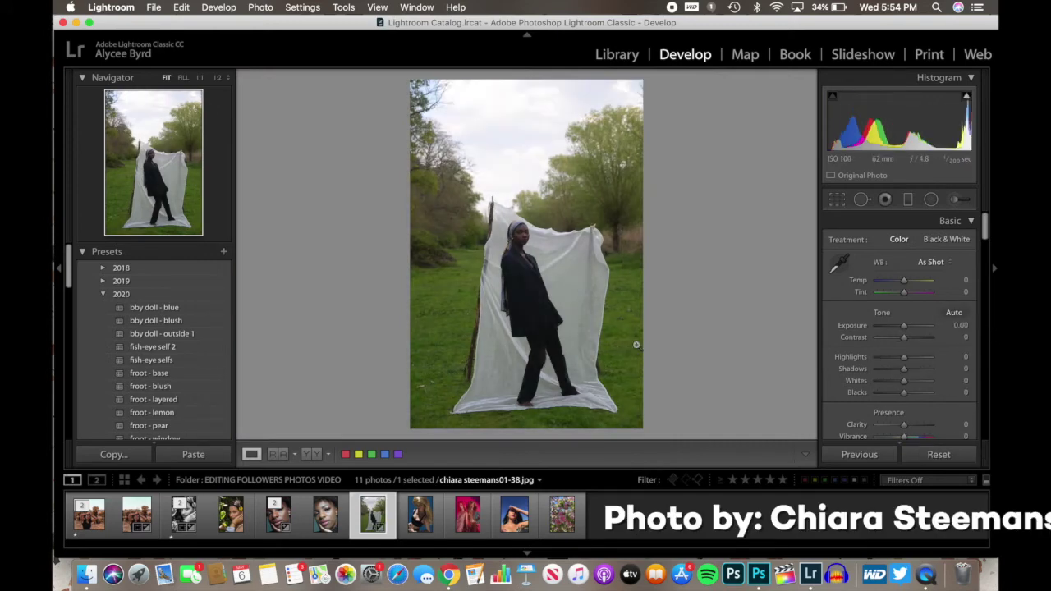
Set the outdoor photo's highlights to −100 and its luminance noise reduction to 36
drag(920, 358, 890, 374)
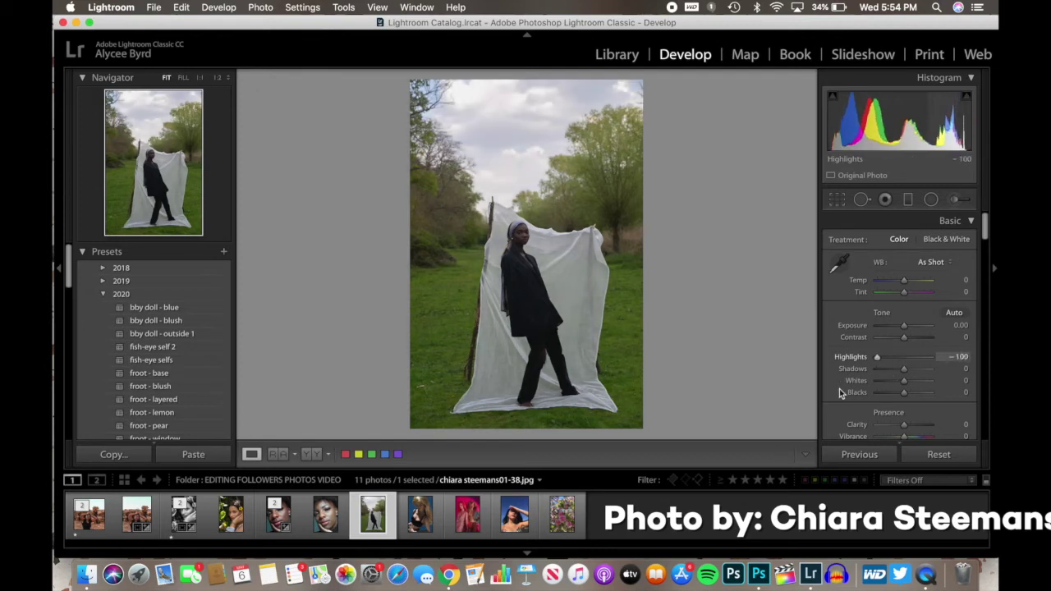
scroll(933, 304, down, 10)
scroll(937, 309, down, 8)
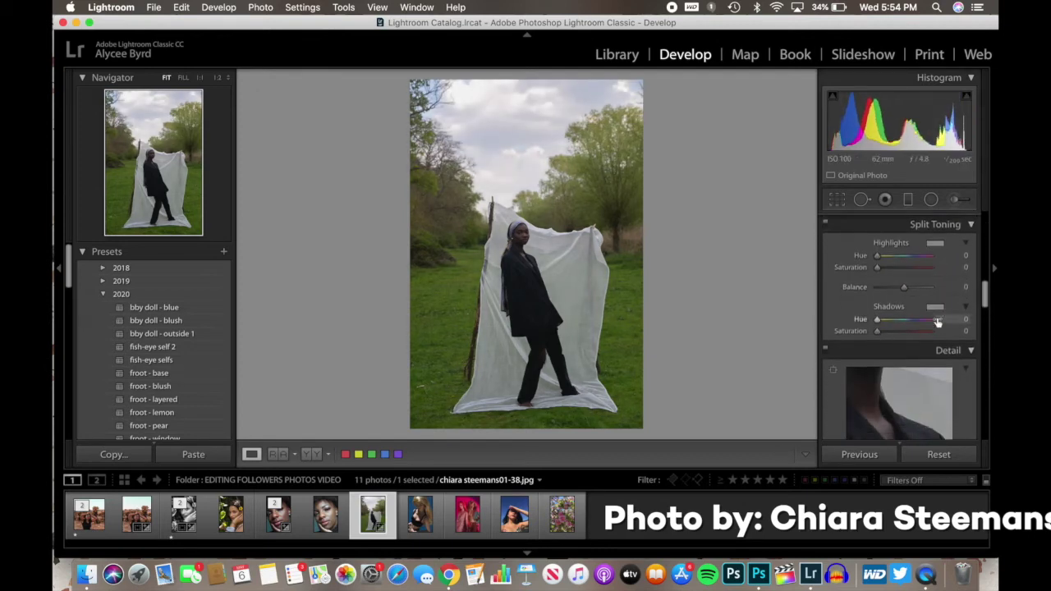
click(900, 308)
click(896, 374)
Enable lens profile corrections for the outdoor photo and return to the basic adjustments
scroll(896, 370, down, 3)
click(869, 406)
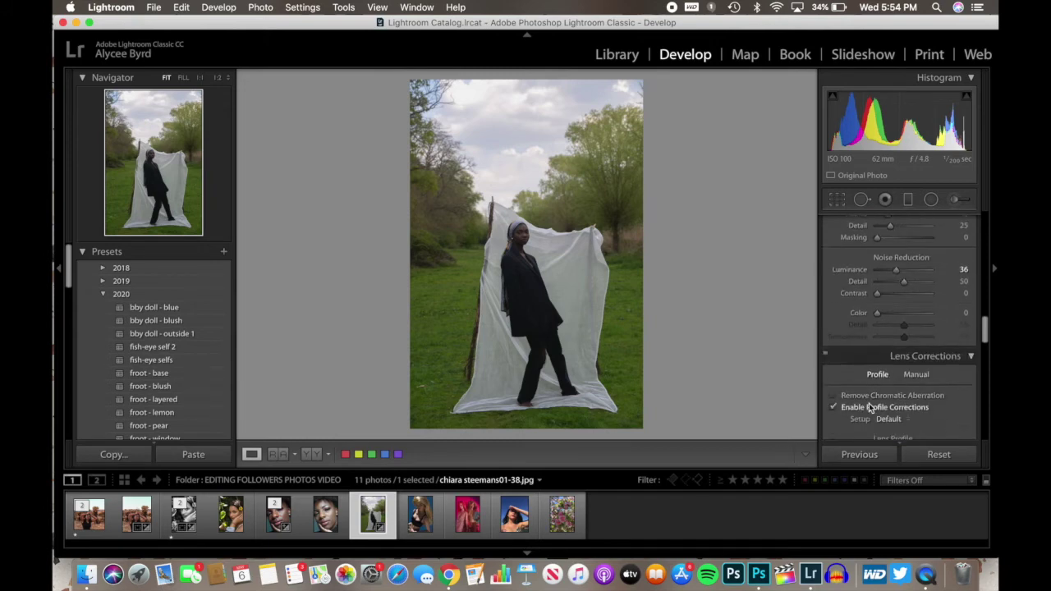
scroll(869, 402, down, 2)
scroll(885, 322, up, 15)
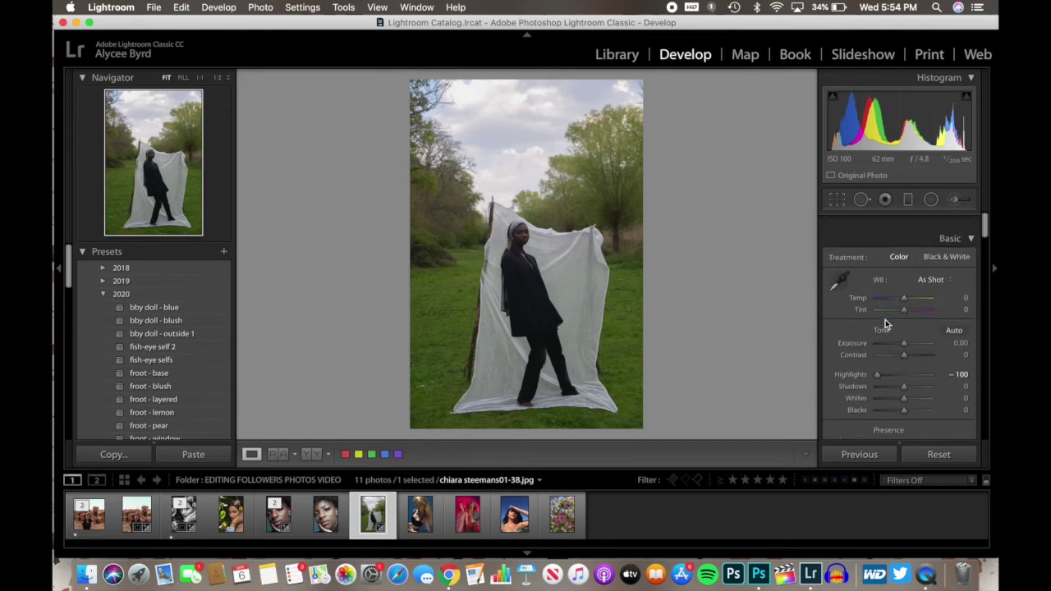
Set the outdoor white-sheet photo's whites to +25 and raise its blacks
mouse_move(916, 383)
mouse_down()
mouse_move(900, 384)
mouse_move(920, 395)
mouse_up()
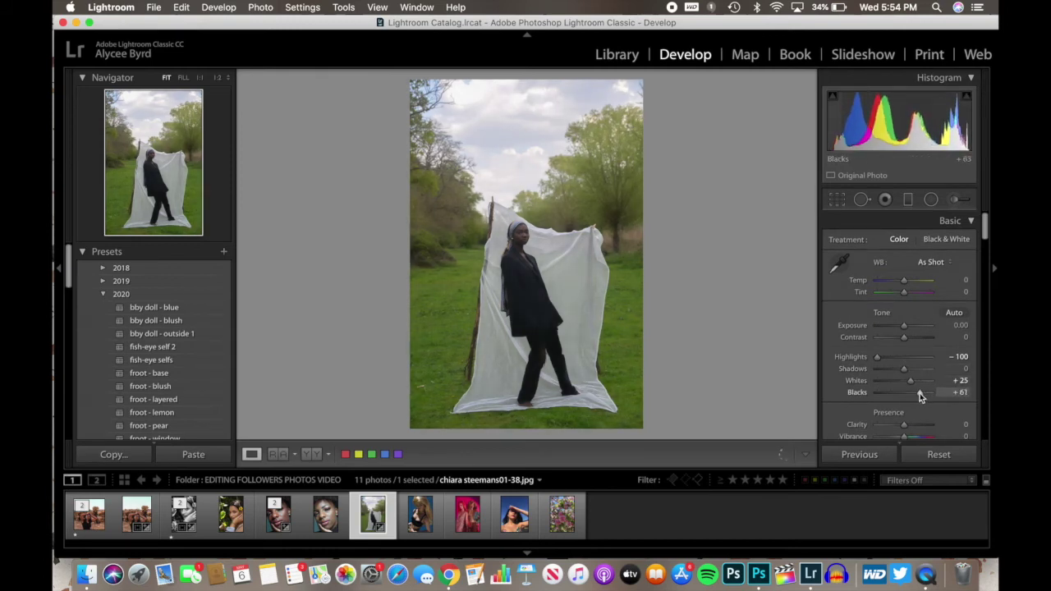
scroll(909, 376, down, 10)
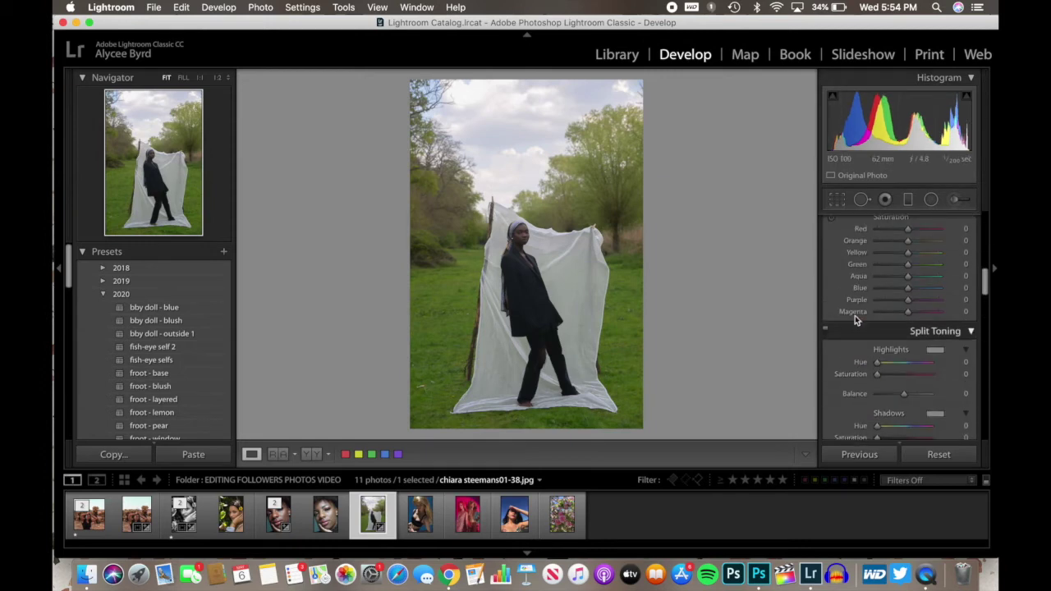
scroll(926, 380, up, 10)
drag(911, 355, 916, 354)
scroll(916, 354, down, 10)
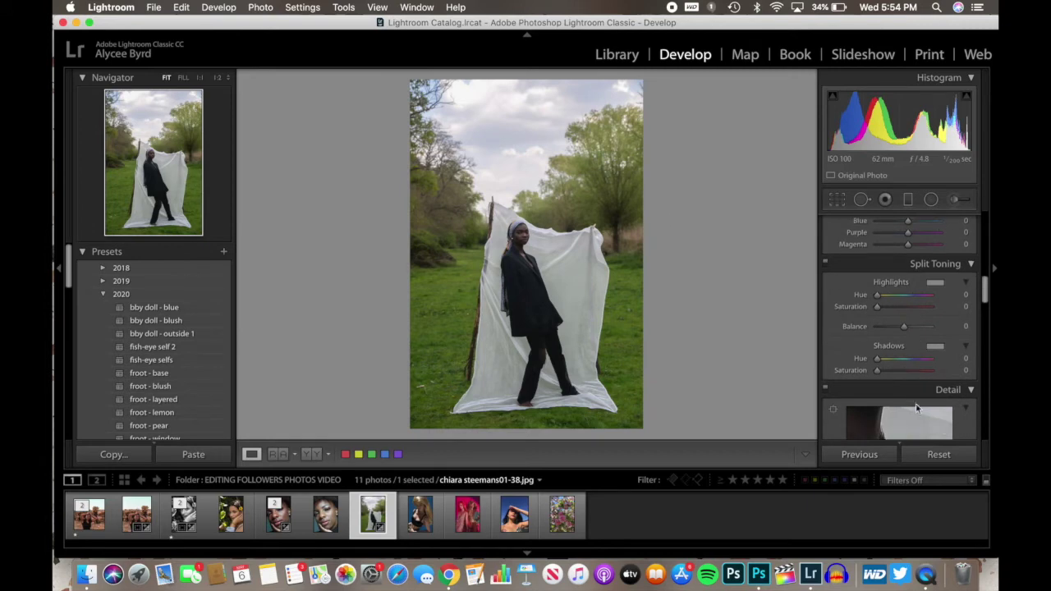
Adjust the outdoor photo's camera calibration primaries and shift its green hue to +81
drag(908, 301, 907, 369)
click(927, 233)
scroll(923, 389, down, 5)
scroll(923, 388, down, 10)
mouse_move(904, 413)
mouse_down()
mouse_move(922, 414)
mouse_move(895, 414)
mouse_up()
drag(905, 424, 890, 414)
mouse_move(900, 382)
mouse_down()
mouse_move(918, 382)
mouse_move(903, 382)
mouse_up()
drag(908, 369, 931, 373)
scroll(901, 386, up, 15)
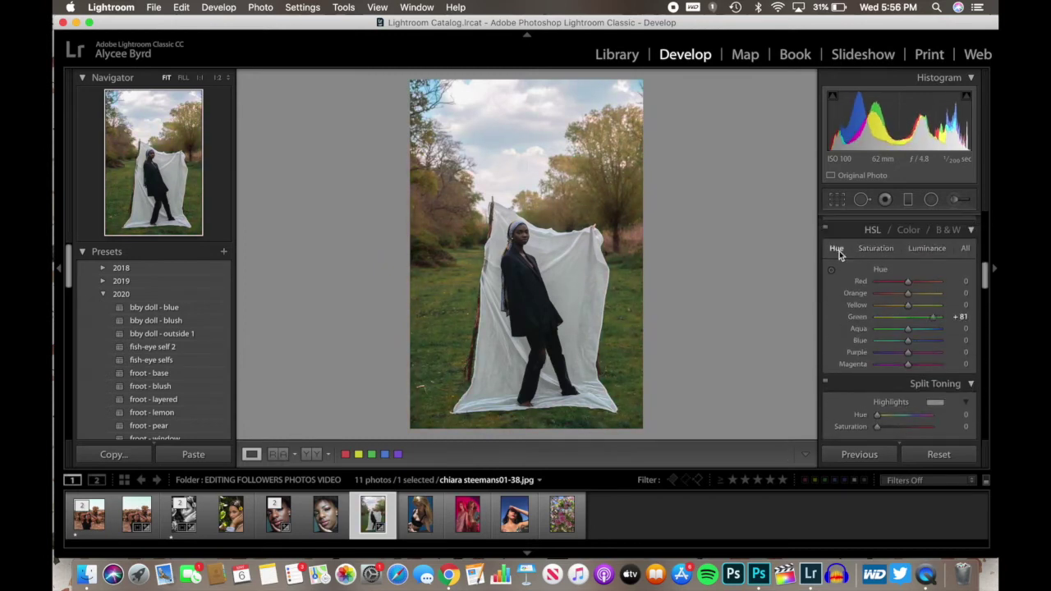
Refine the outdoor photo's individual colours, setting the green hue to +40
drag(861, 326, 863, 324)
drag(885, 304, 884, 302)
drag(909, 281, 906, 284)
click(920, 355)
click(904, 342)
click(869, 316)
drag(913, 274, 915, 285)
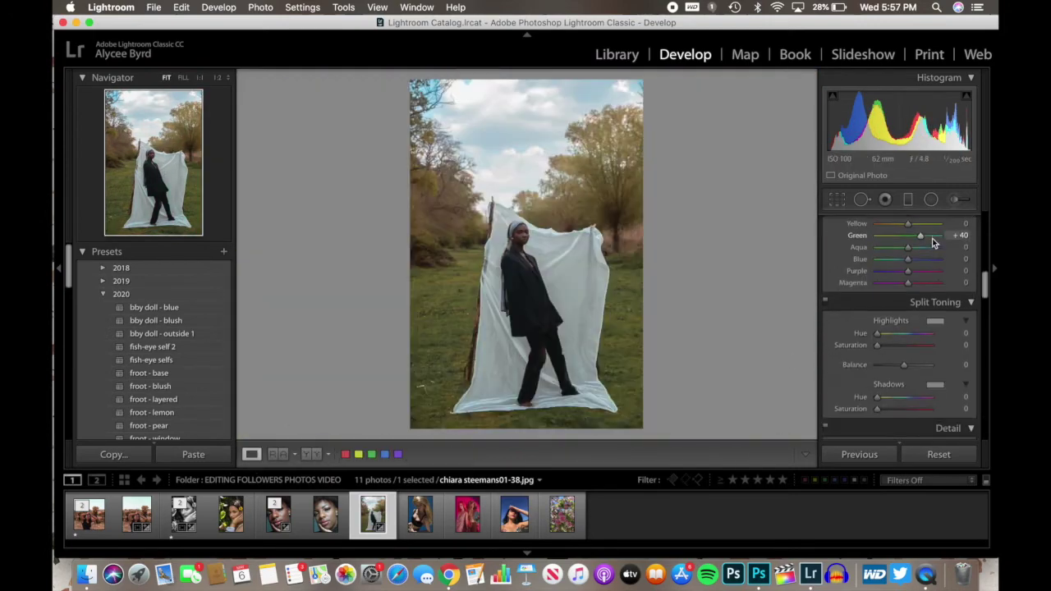
Refine the outdoor photo's camera calibration and set its blue hue to +26
scroll(933, 238, up, 10)
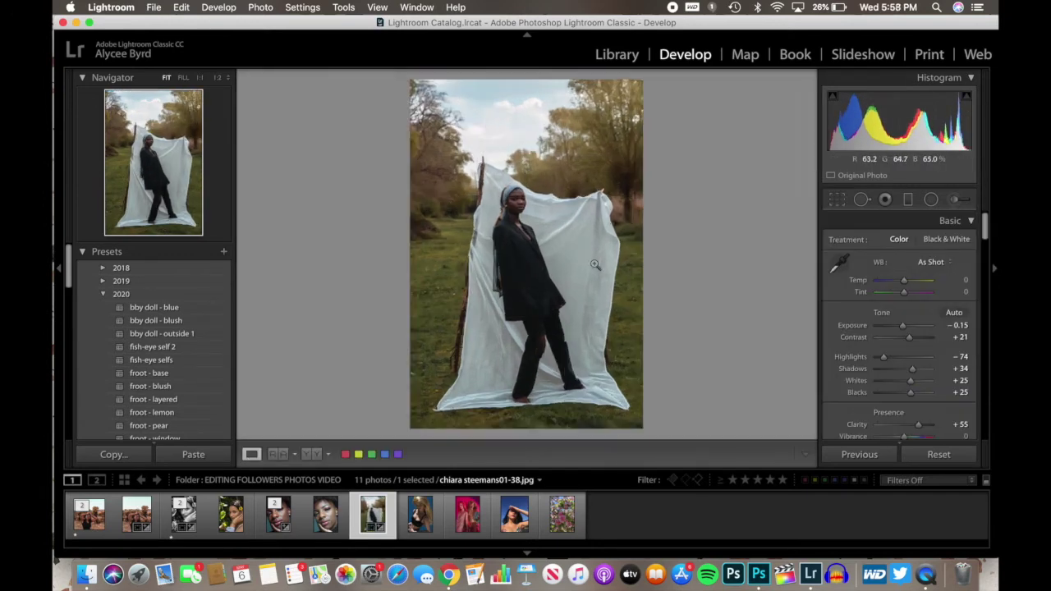
scroll(839, 311, down, 3)
scroll(838, 310, up, 3)
scroll(906, 271, down, 15)
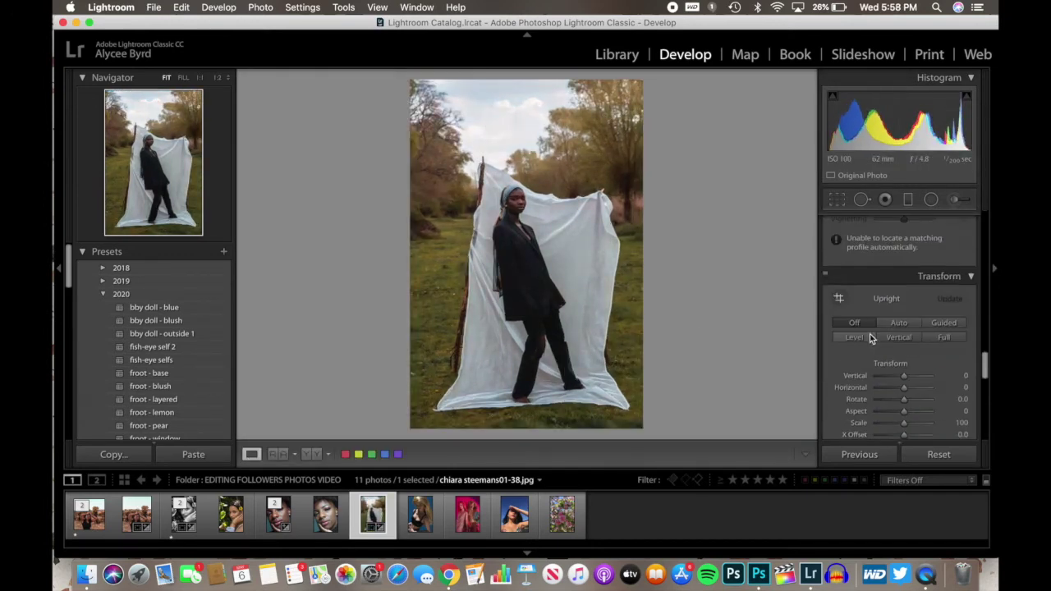
scroll(875, 341, down, 10)
drag(911, 371, 919, 394)
scroll(893, 363, up, 10)
click(918, 286)
mouse_move(907, 379)
mouse_down()
mouse_move(927, 380)
mouse_move(899, 382)
mouse_move(917, 387)
mouse_up()
click(839, 288)
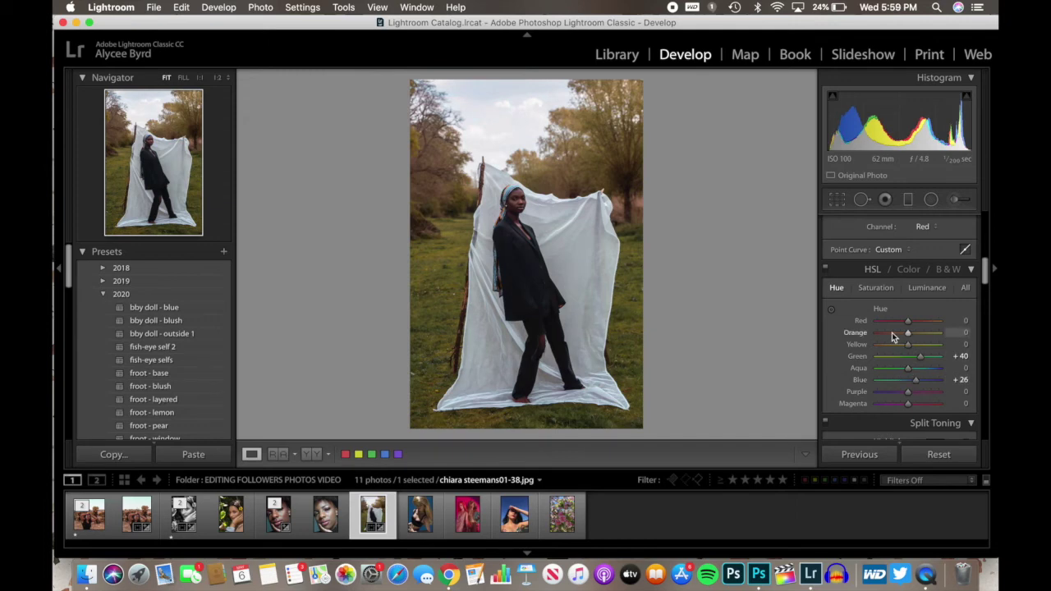
Compare the outdoor photo side by side with its original and open the photo of the blonde model in the black top
click(313, 455)
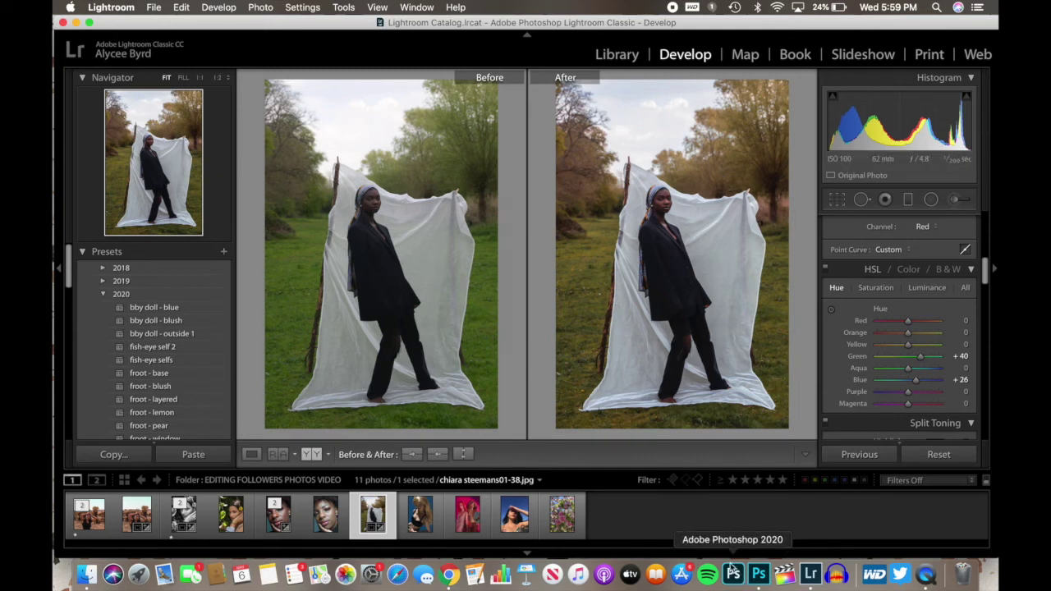
click(252, 455)
click(427, 530)
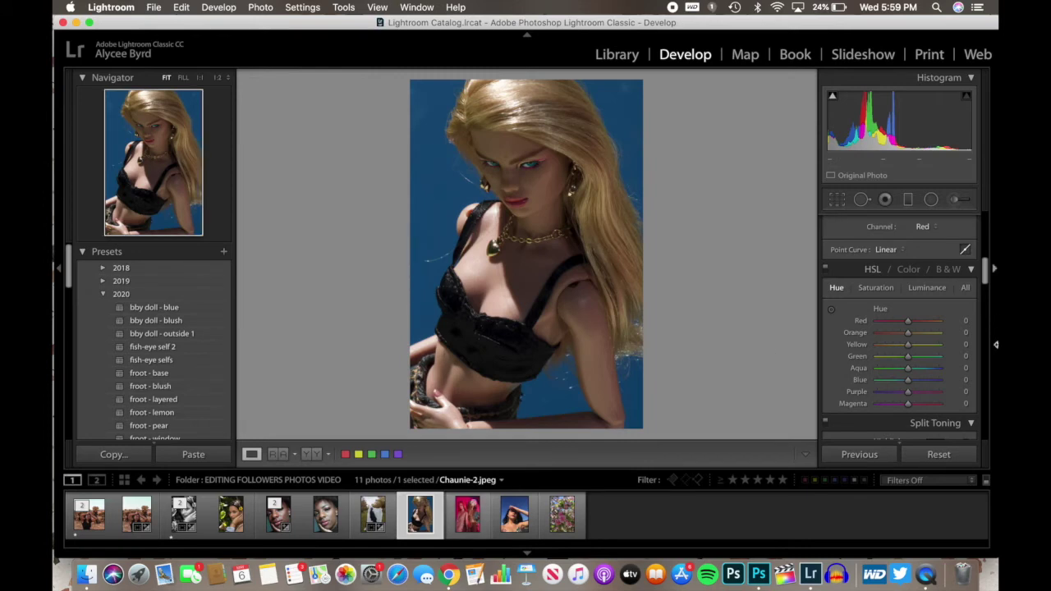
Try automatic tone on the blonde model's photo and reset its settings
scroll(923, 323, down, 10)
scroll(920, 321, up, 5)
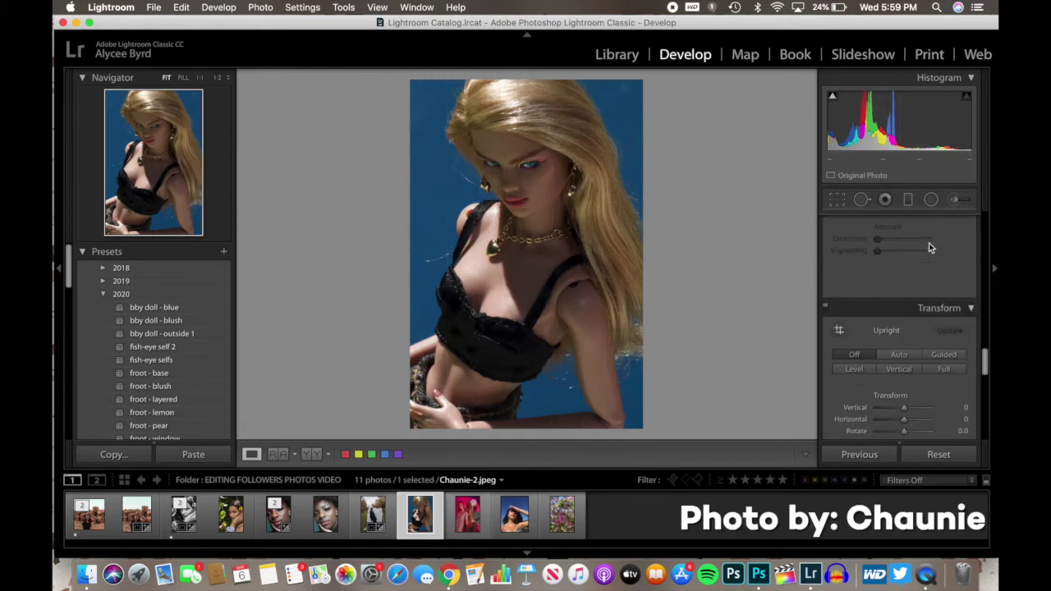
click(893, 290)
scroll(893, 292, up, 6)
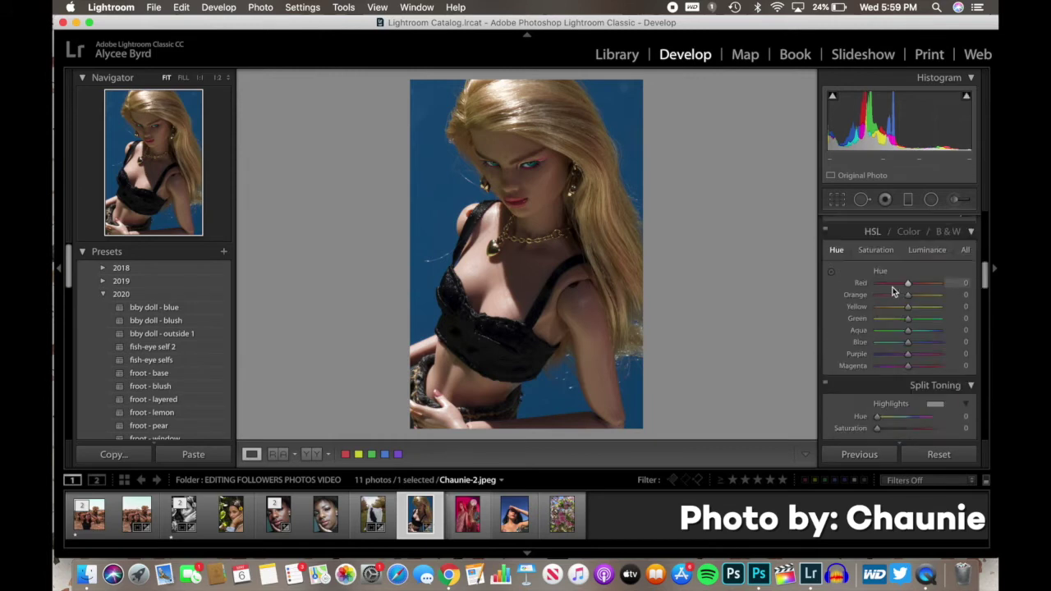
click(954, 313)
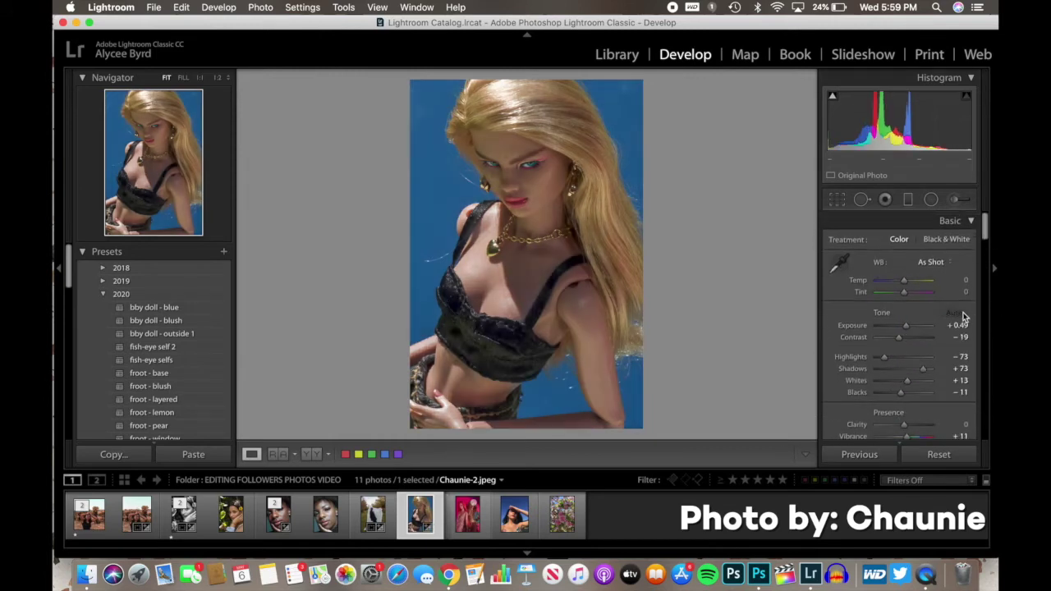
click(939, 454)
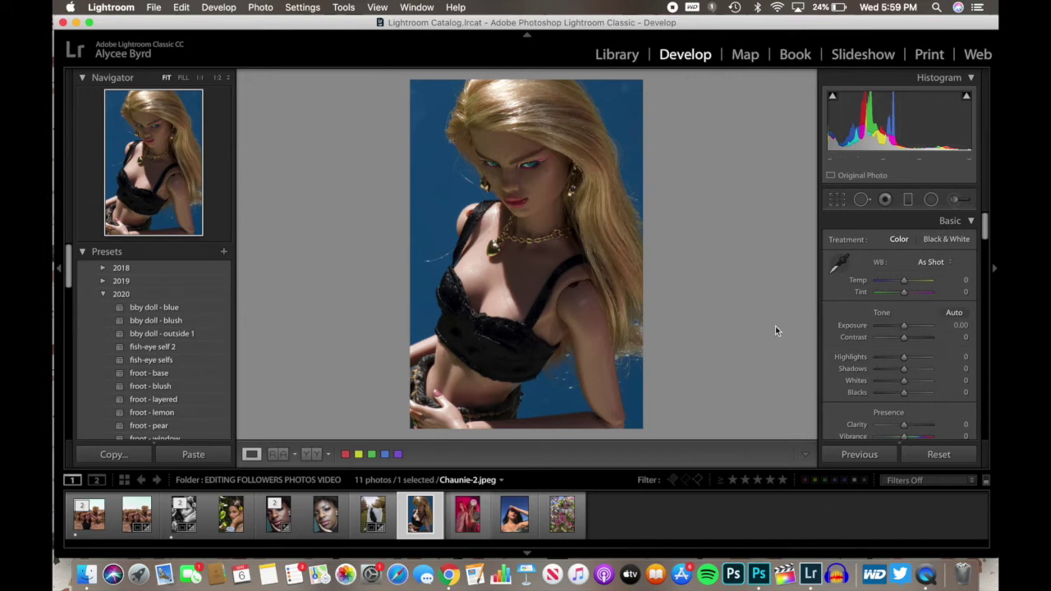
Set the blonde model photo's exposure to +0.85, contrast +8, highlights −61, shadows −38, whites +7, blacks +65, clarity +36 and vibrance −4
scroll(877, 317, down, 3)
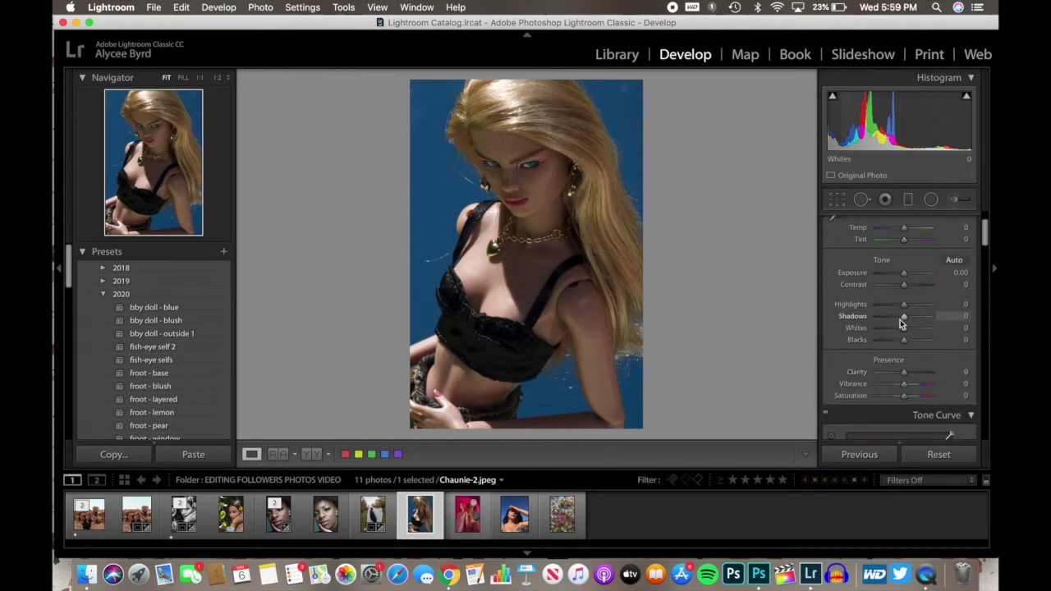
drag(904, 273, 906, 331)
click(923, 306)
click(923, 343)
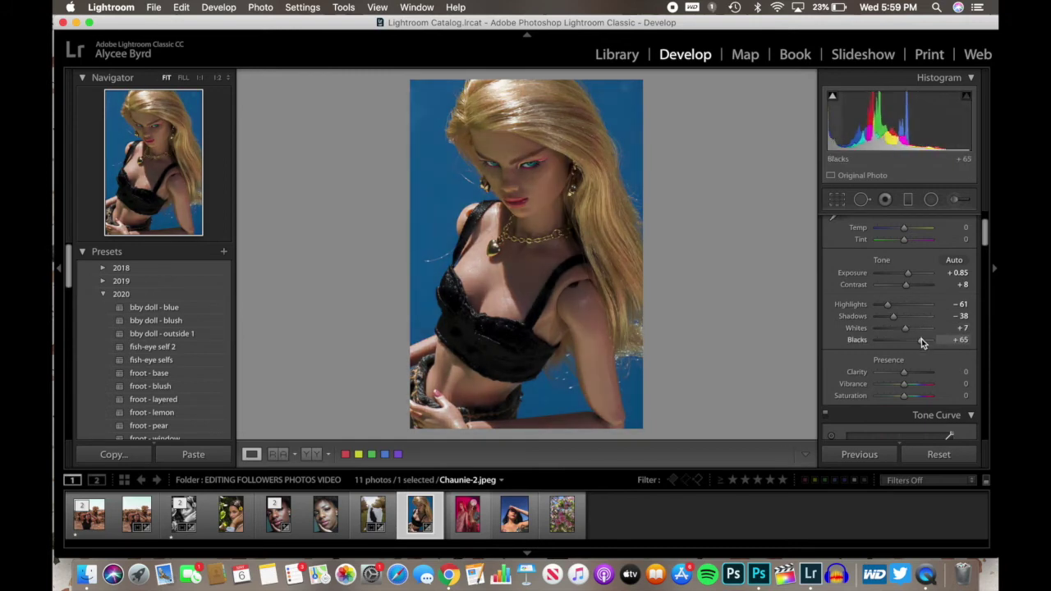
drag(919, 374, 918, 374)
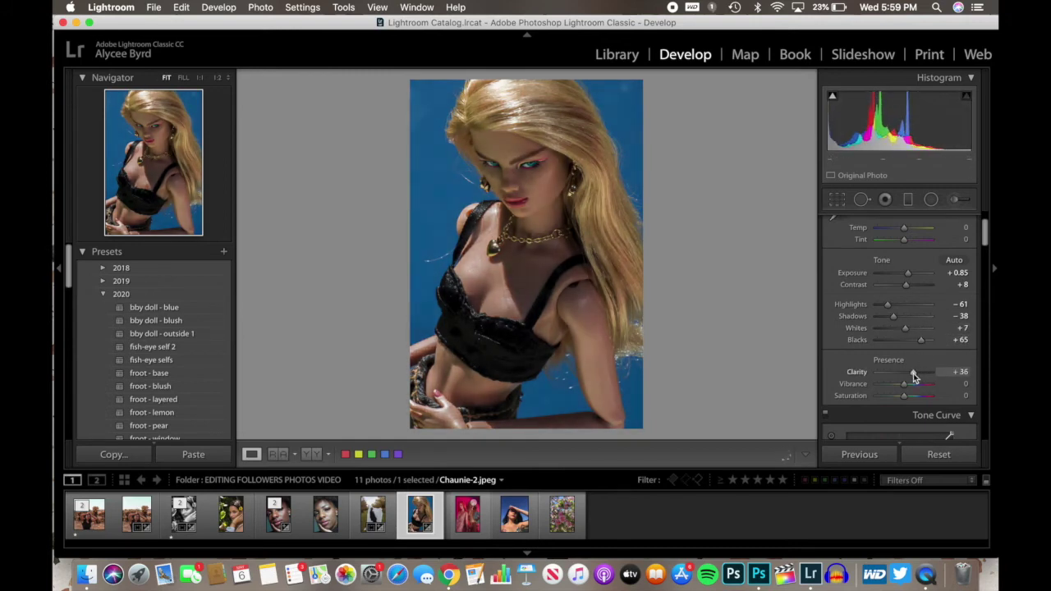
click(914, 384)
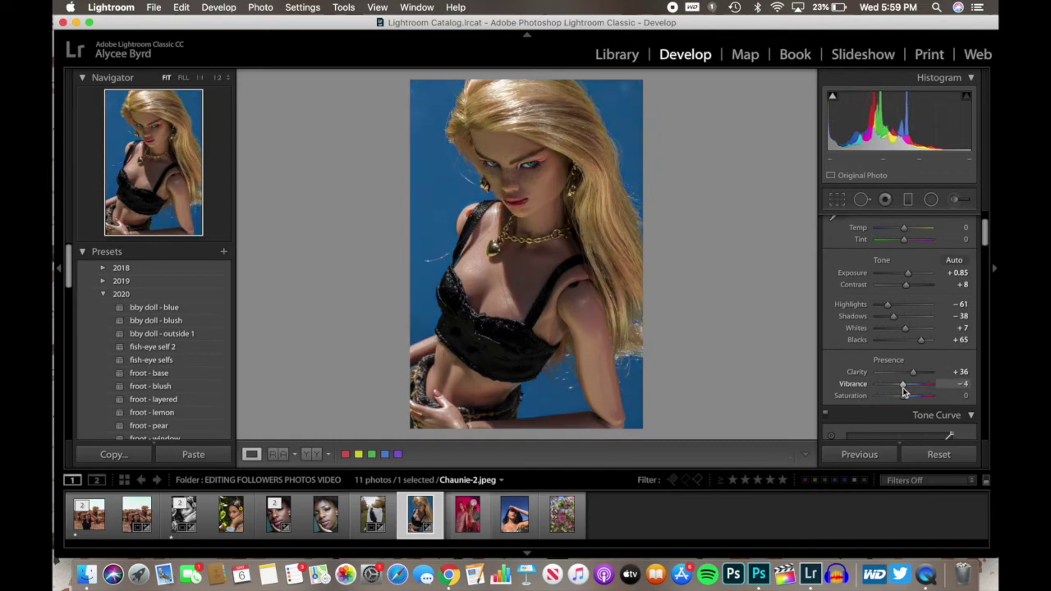
Calibrate the blonde model photo's primaries: red hue −11, saturation +7; green hue −14, saturation +8; blue hue −35, saturation −12
scroll(903, 388, down, 10)
scroll(893, 318, up, 3)
scroll(895, 319, down, 10)
drag(906, 327, 901, 376)
click(921, 382)
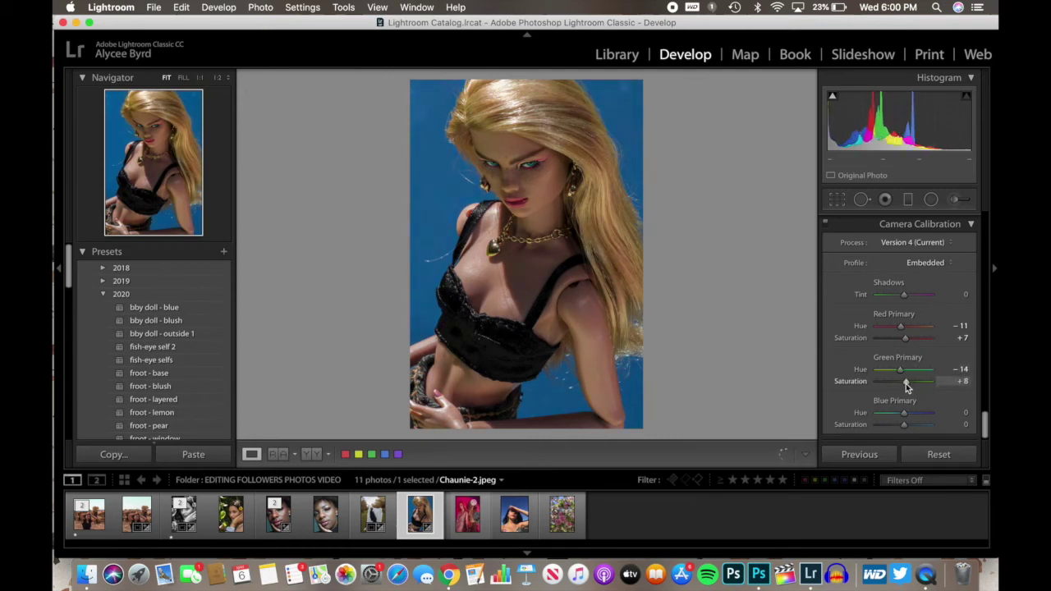
drag(922, 413, 895, 416)
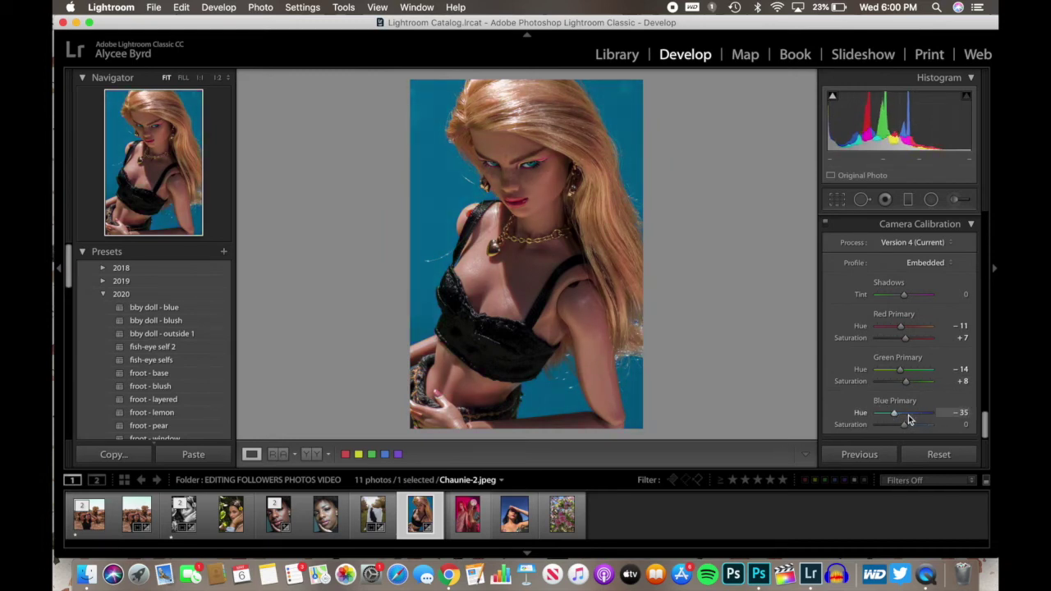
click(919, 425)
drag(899, 430, 898, 430)
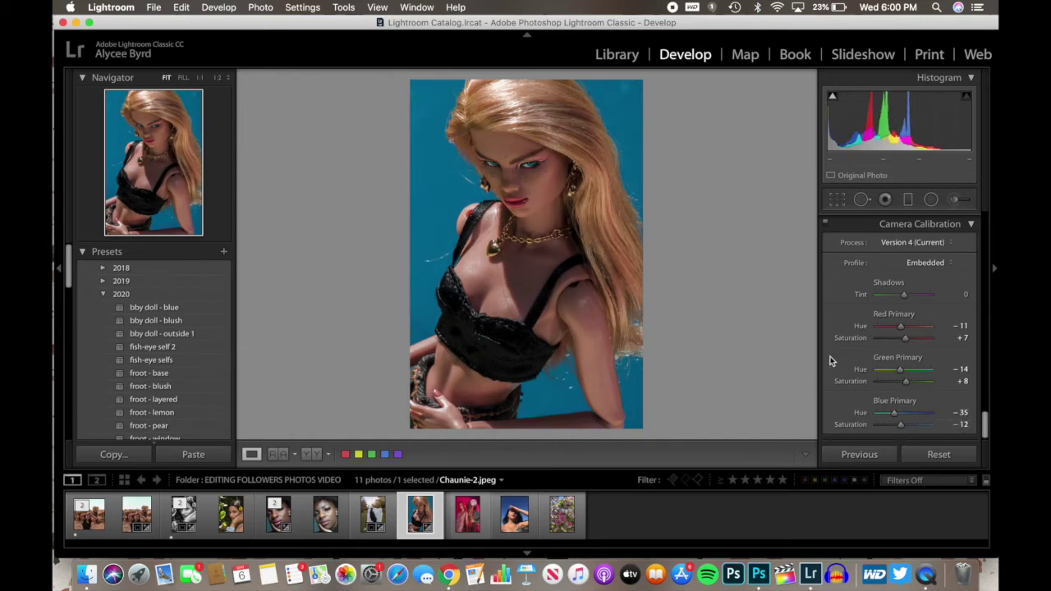
Shift the blonde model photo's red and blue hues and raise its blue saturation to +43
scroll(924, 344, up, 10)
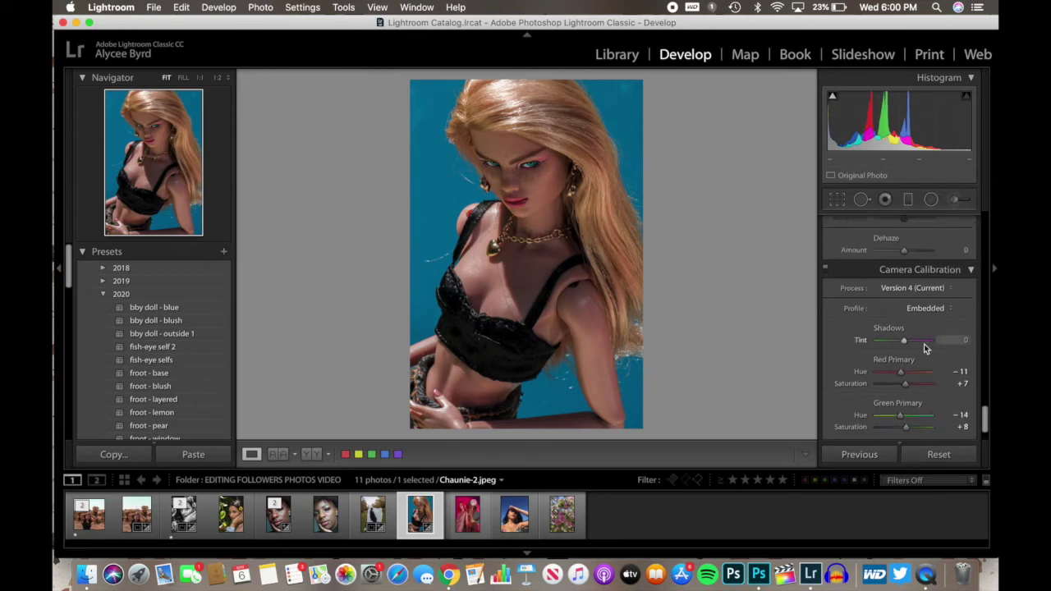
scroll(880, 259, up, 5)
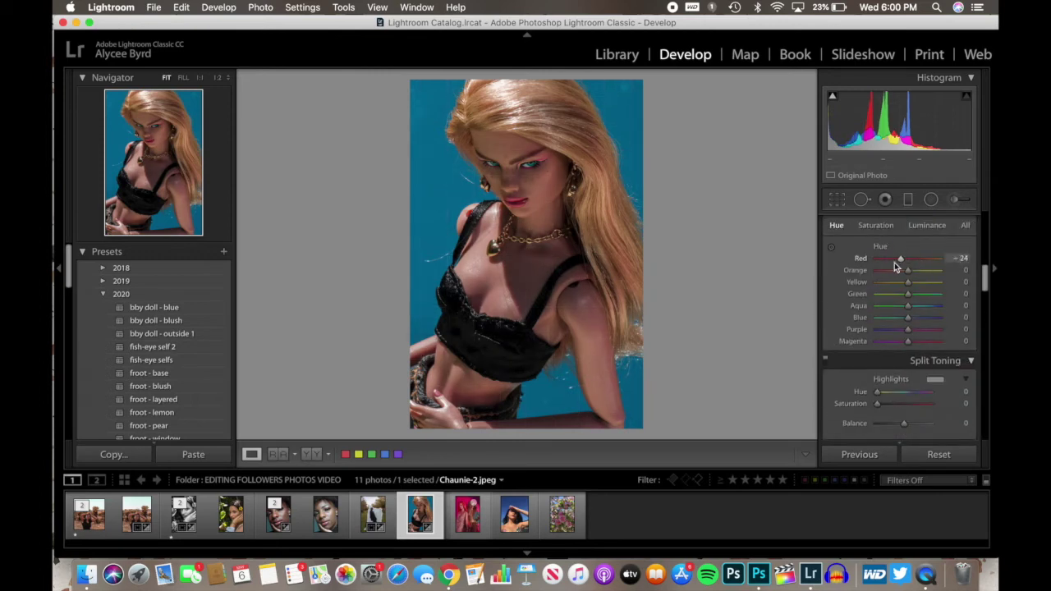
drag(916, 315, 885, 309)
drag(908, 319, 842, 326)
click(928, 225)
click(875, 225)
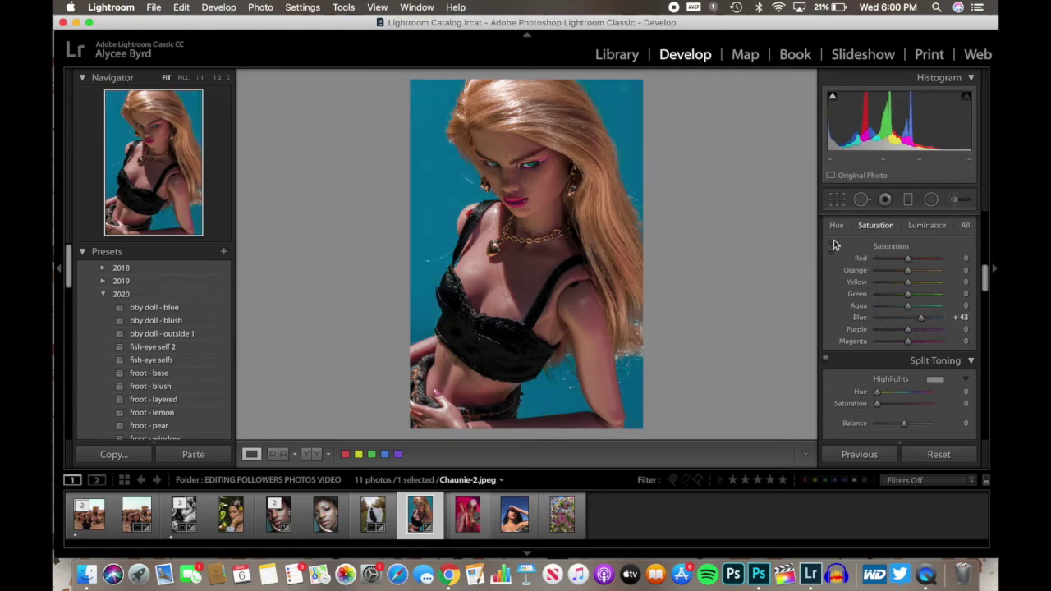
mouse_move(908, 340)
mouse_down()
mouse_move(931, 344)
mouse_move(909, 326)
mouse_up()
Show the blonde model photo beside its original and raise its vibrance to +43
key(y)
scroll(904, 345, down, 3)
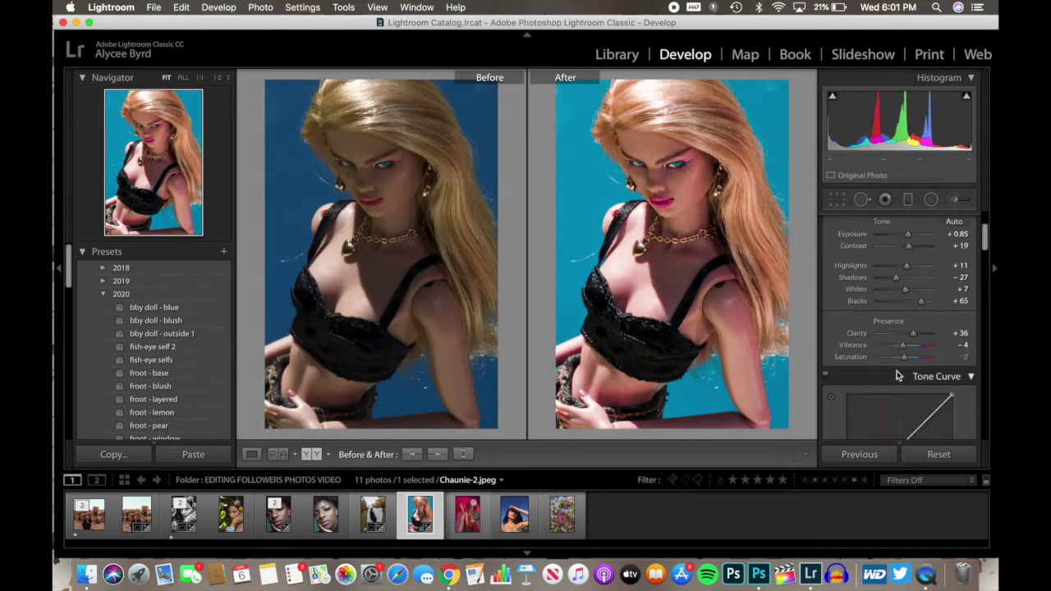
mouse_move(898, 366)
mouse_down()
mouse_move(921, 385)
mouse_move(904, 385)
mouse_up()
scroll(897, 378, down, 10)
Sharpen the blonde model's photo while checking her face, with luminance noise reduction 10 and colour noise reduction 29
click(664, 179)
click(683, 260)
scroll(908, 377, down, 1)
drag(877, 351, 885, 364)
drag(883, 352, 913, 353)
scroll(908, 370, down, 2)
drag(878, 395, 884, 396)
Shift the blonde model photo's background from cyan towards a purer blue and return to the single-photo view
scroll(908, 345, up, 3)
drag(907, 317, 934, 317)
click(927, 224)
click(252, 454)
Clone clean blue background over the upper edges of the blonde model's photo with a size 85, feather 0, opacity 100 brush
click(527, 123)
click(957, 200)
click(861, 200)
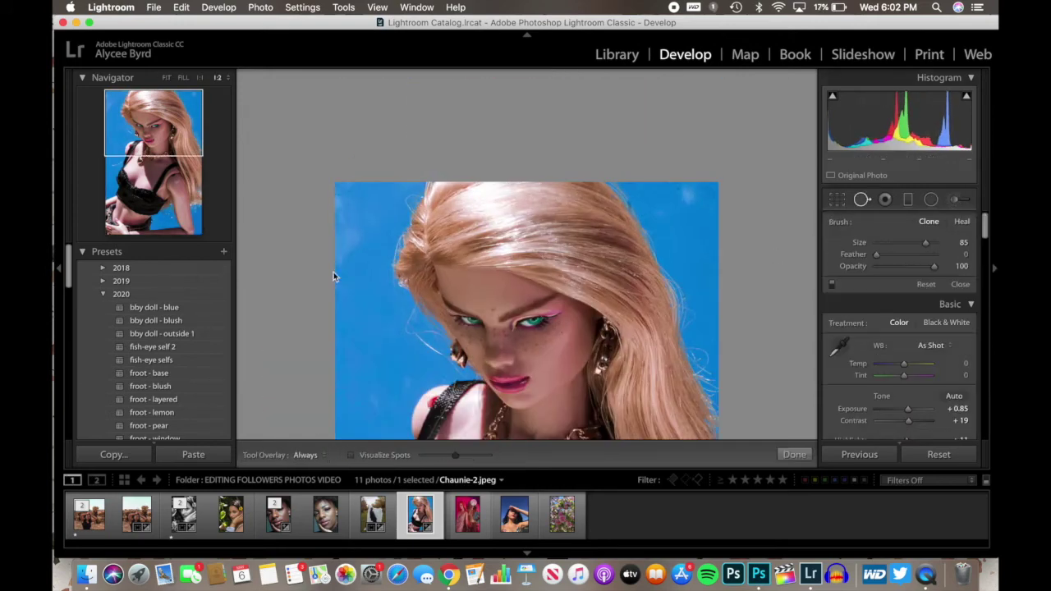
drag(337, 236, 338, 194)
drag(698, 203, 720, 200)
key(q)
key(z)
Compare the retouched blonde model photo with its original and set the sharpening amount to 83
click(313, 454)
scroll(906, 352, down, 10)
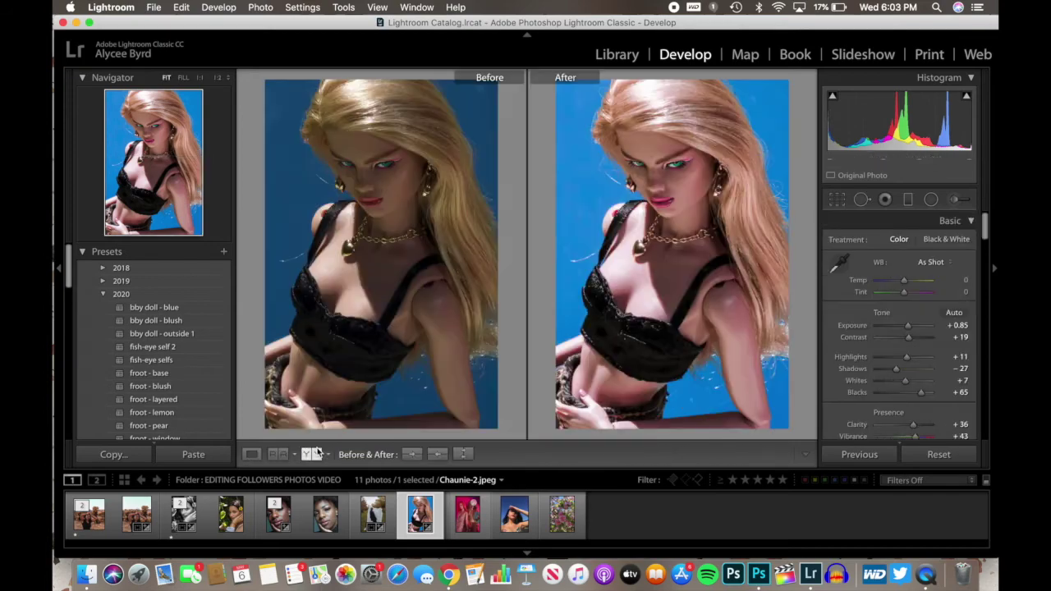
drag(915, 239, 907, 239)
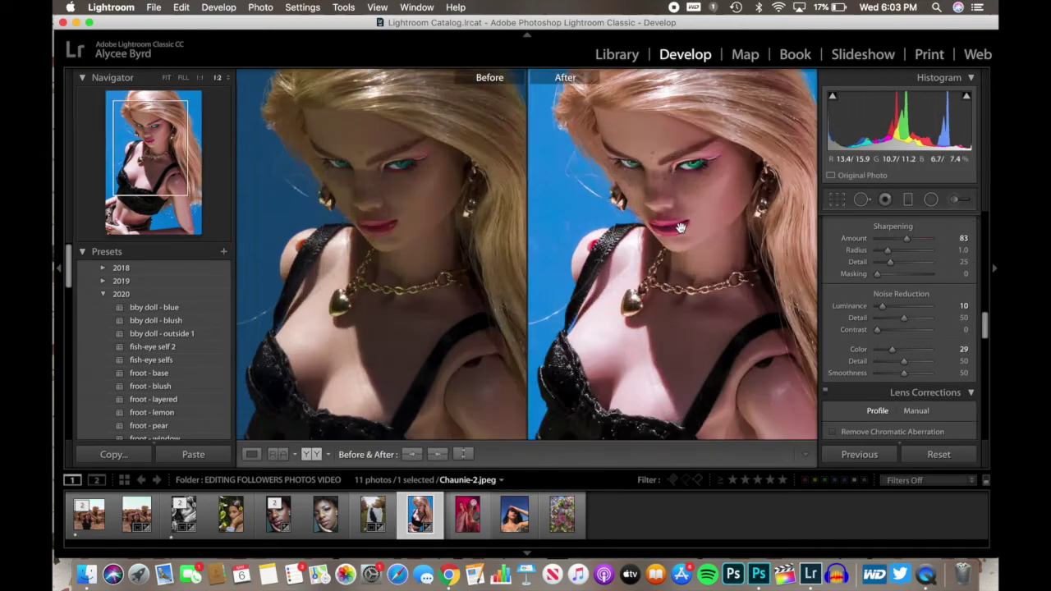
Open the photo of the dark-haired woman shading her face against the blue sky and apply automatic tone
click(513, 522)
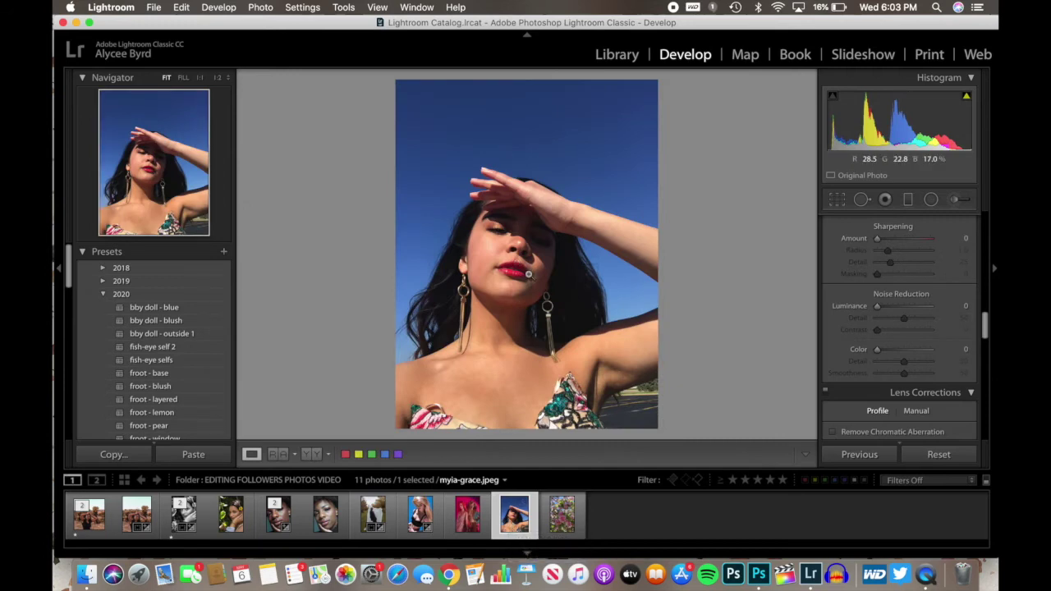
scroll(890, 396, up, 10)
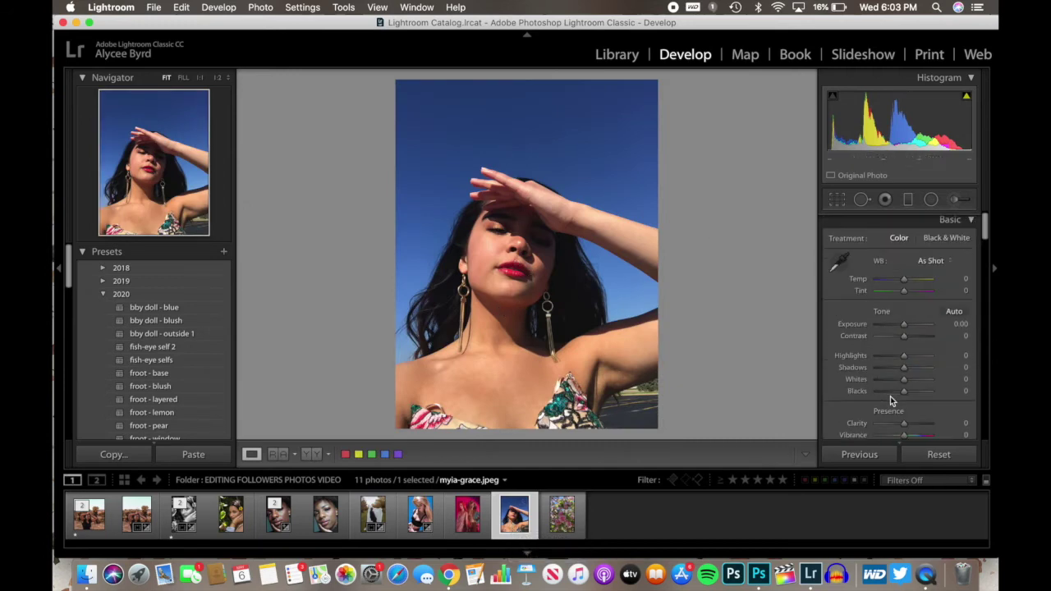
click(953, 314)
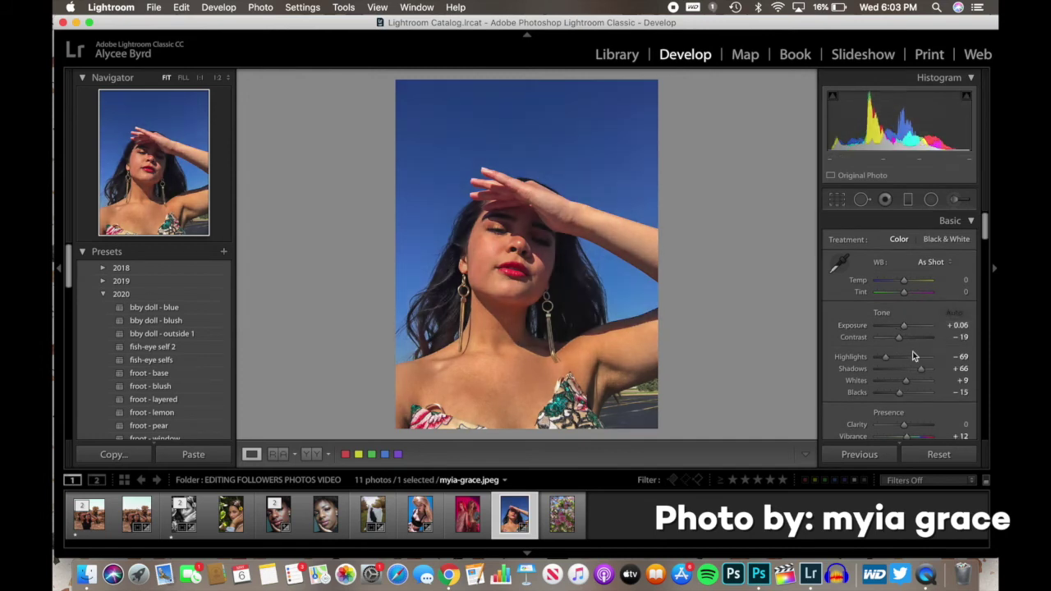
Set the blue-sky portrait's exposure to −0.25, clarity to +47, saturation to −19 and vibrance to +44
scroll(913, 341, down, 1)
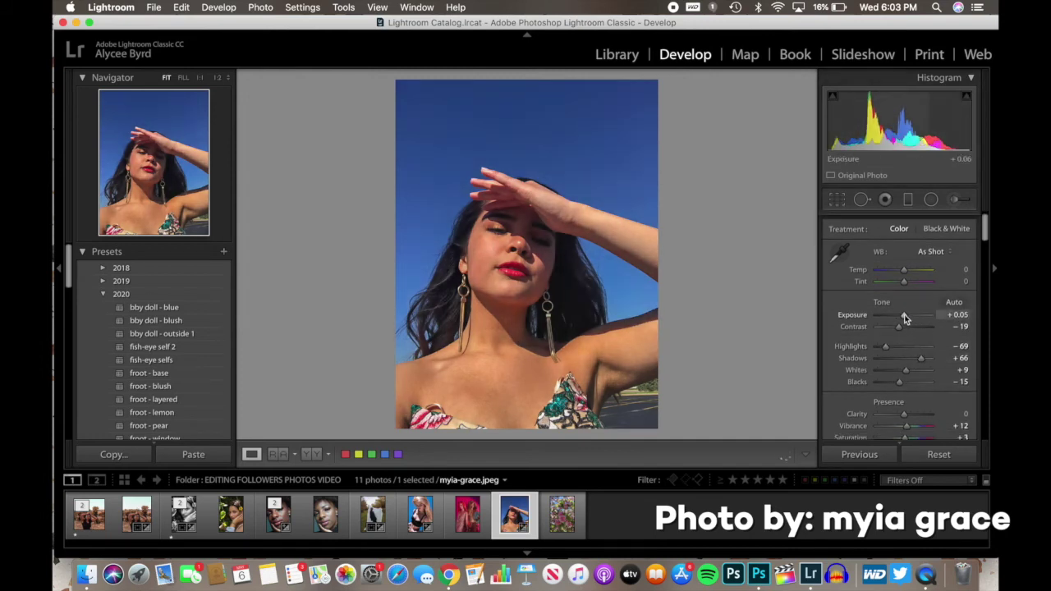
drag(904, 315, 903, 314)
scroll(909, 345, down, 2)
drag(905, 395, 920, 396)
scroll(913, 399, down, 2)
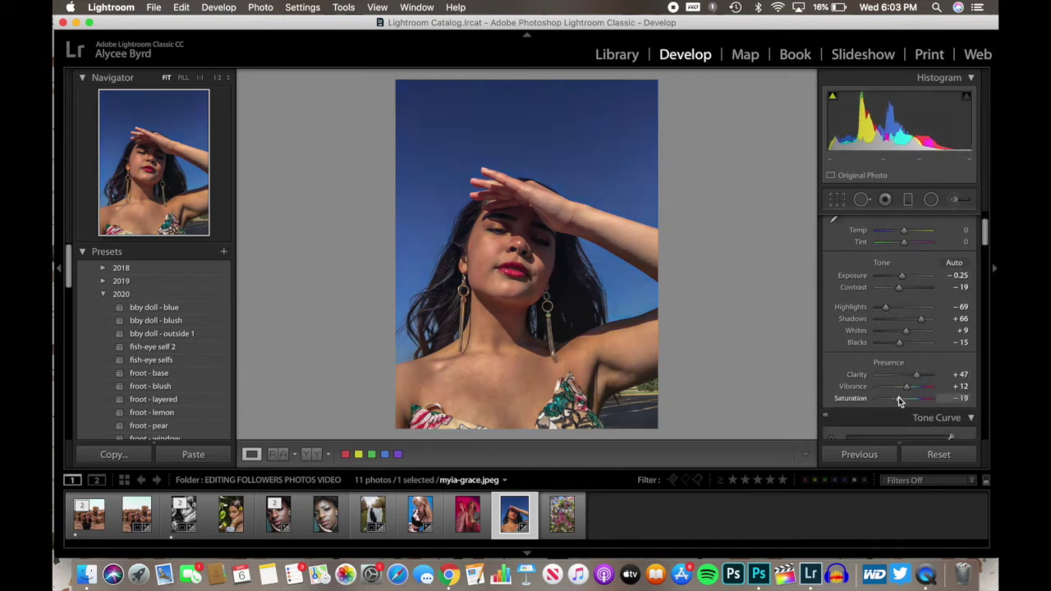
drag(907, 387, 916, 393)
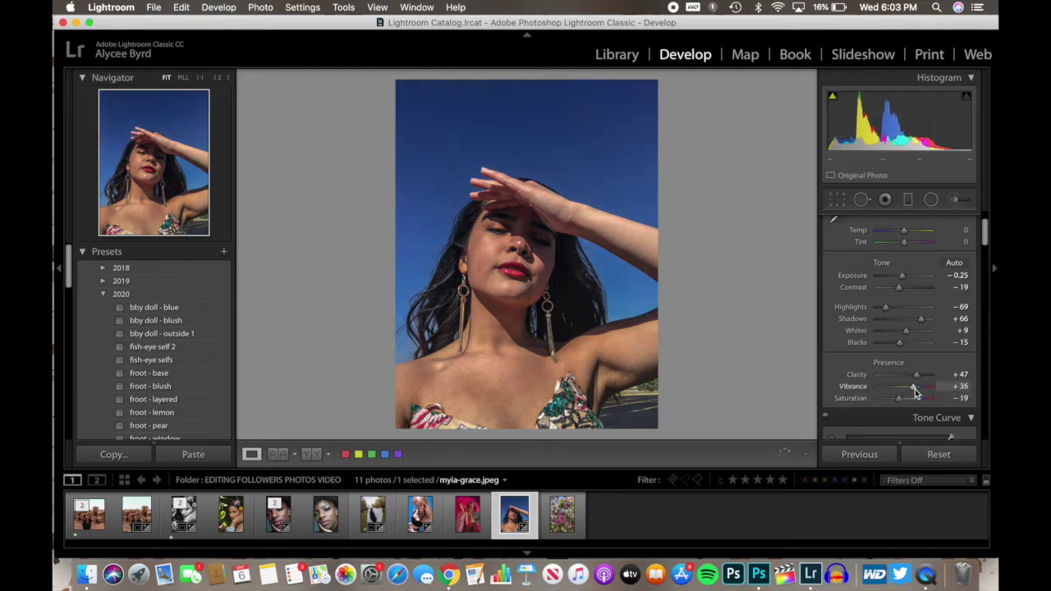
scroll(904, 345, down, 4)
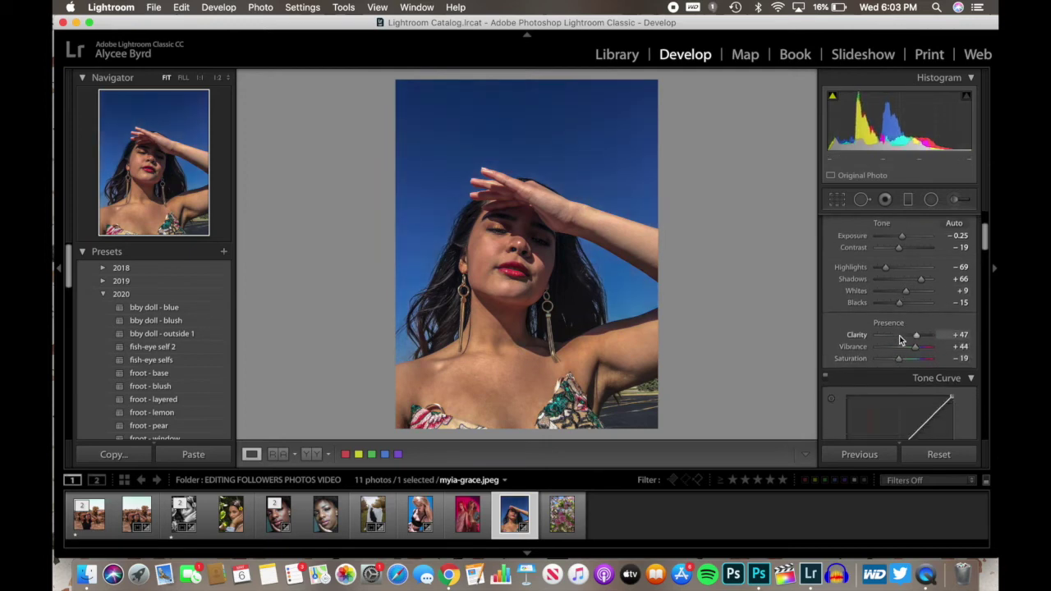
Shape the red channel of the blue-sky portrait's tone curve with added midtone and highlight points
scroll(901, 340, down, 10)
drag(850, 351, 847, 352)
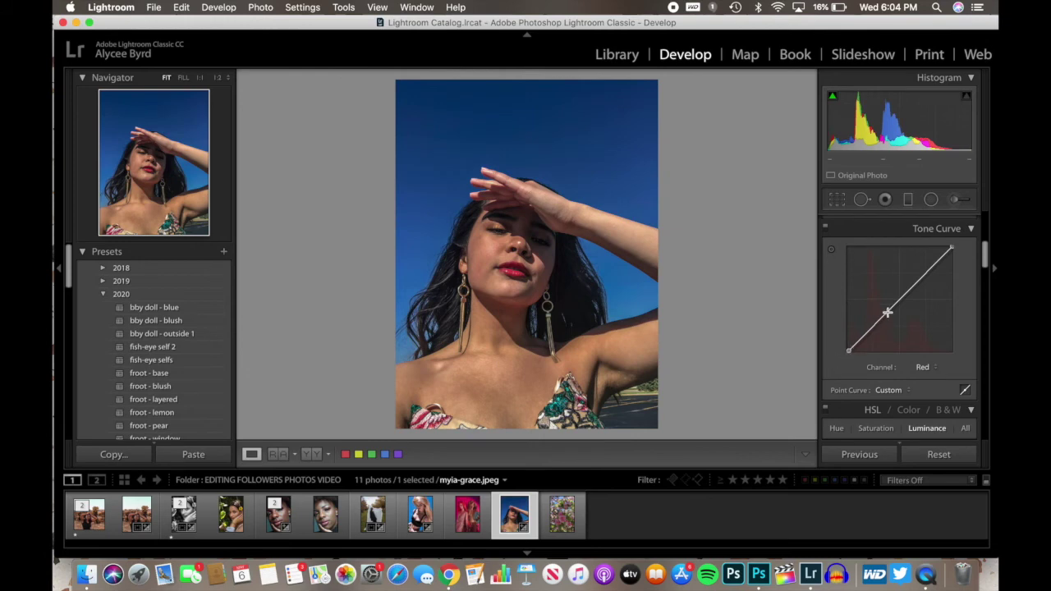
drag(890, 317, 888, 317)
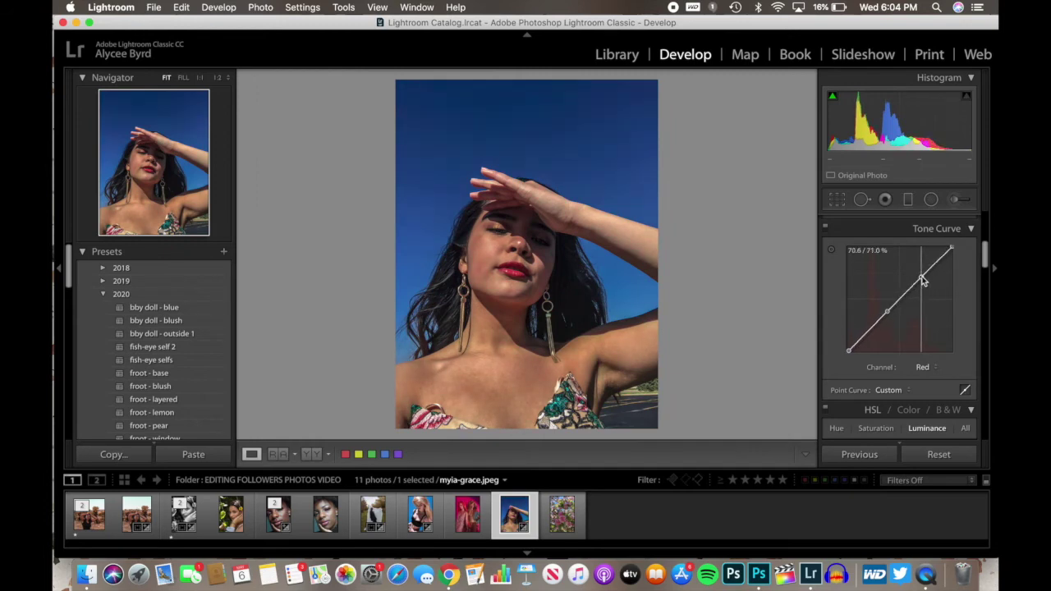
Shape the green channel's tone curve with one shadow point and a slightly raised point above the midtones
click(925, 369)
click(920, 378)
mouse_move(860, 341)
mouse_down()
mouse_move(856, 327)
mouse_move(863, 341)
mouse_up()
drag(915, 291, 909, 285)
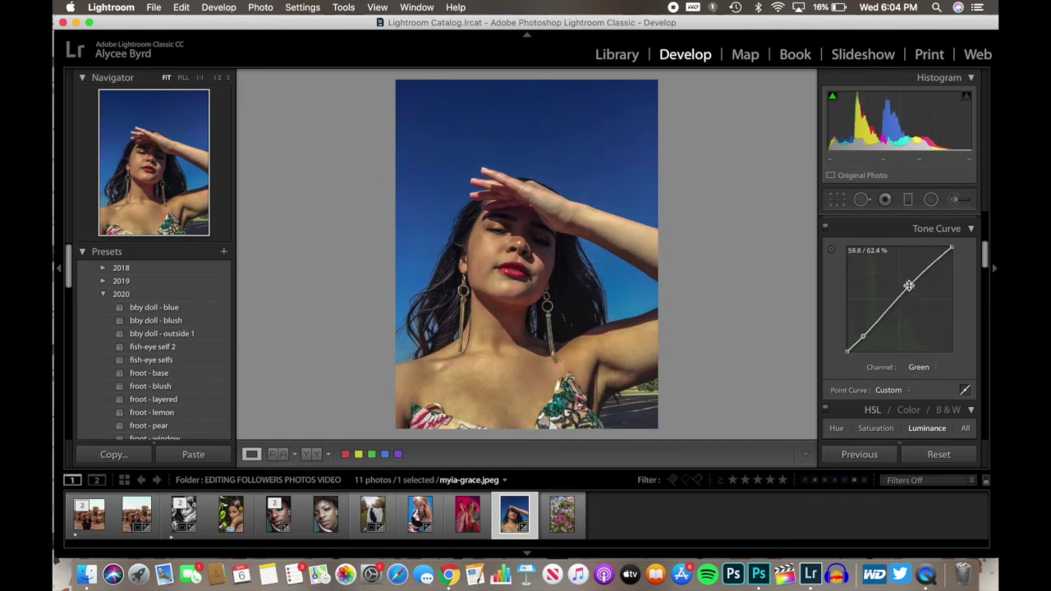
Adjust the orange luminance and set the blue hue to −28 in the portrait's HSL adjustments
scroll(920, 312, up, 3)
scroll(934, 326, down, 6)
click(876, 303)
drag(908, 347, 923, 349)
click(928, 302)
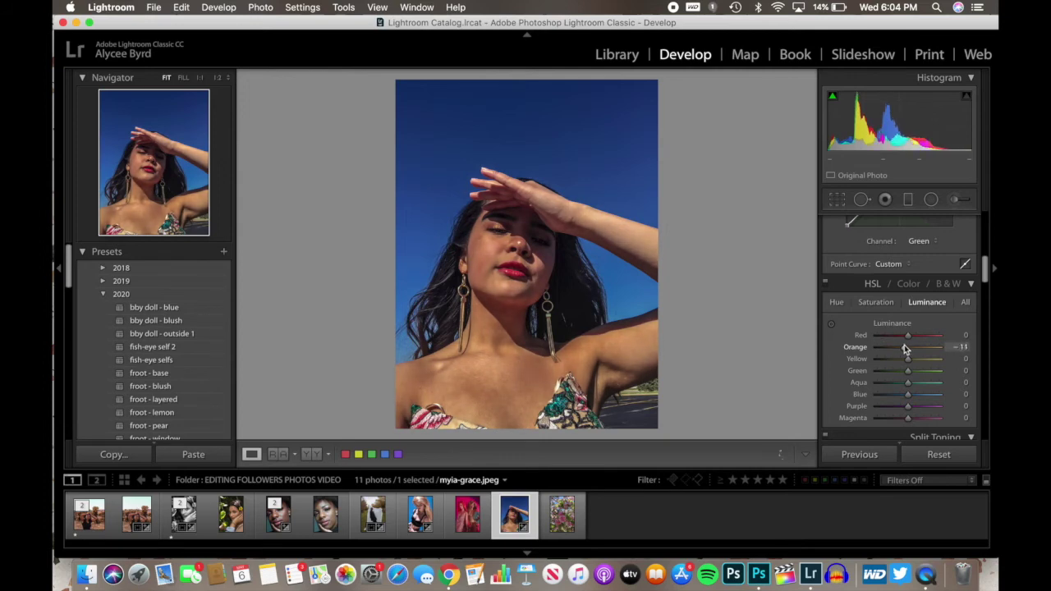
drag(908, 359, 899, 395)
click(875, 303)
click(836, 302)
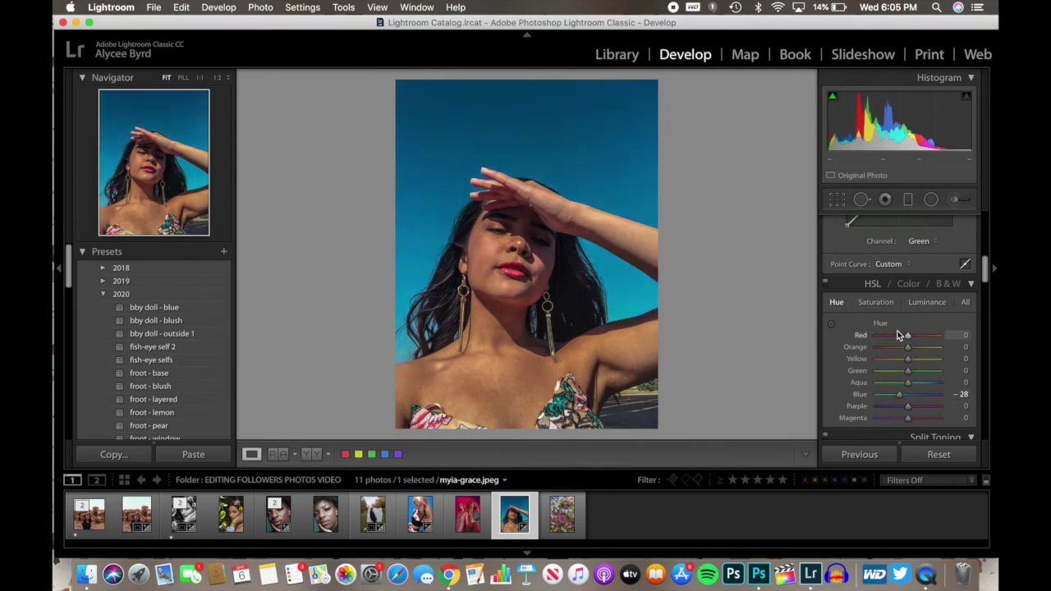
Clone blue sky over the parking lot below the woman's arm with a size 82, feather 0, opacity 100 brush
key(q)
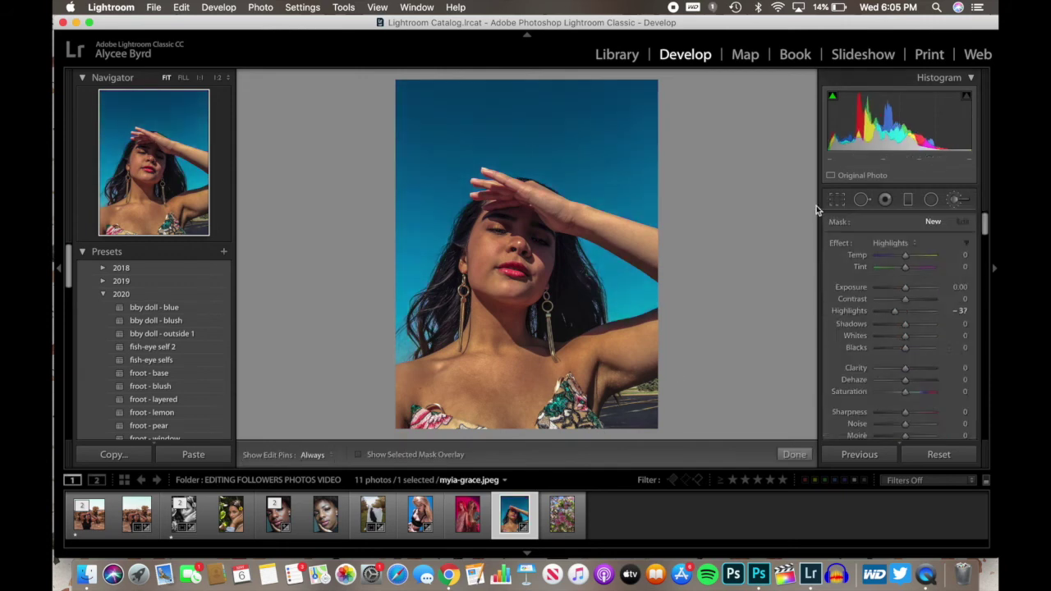
drag(656, 394, 620, 423)
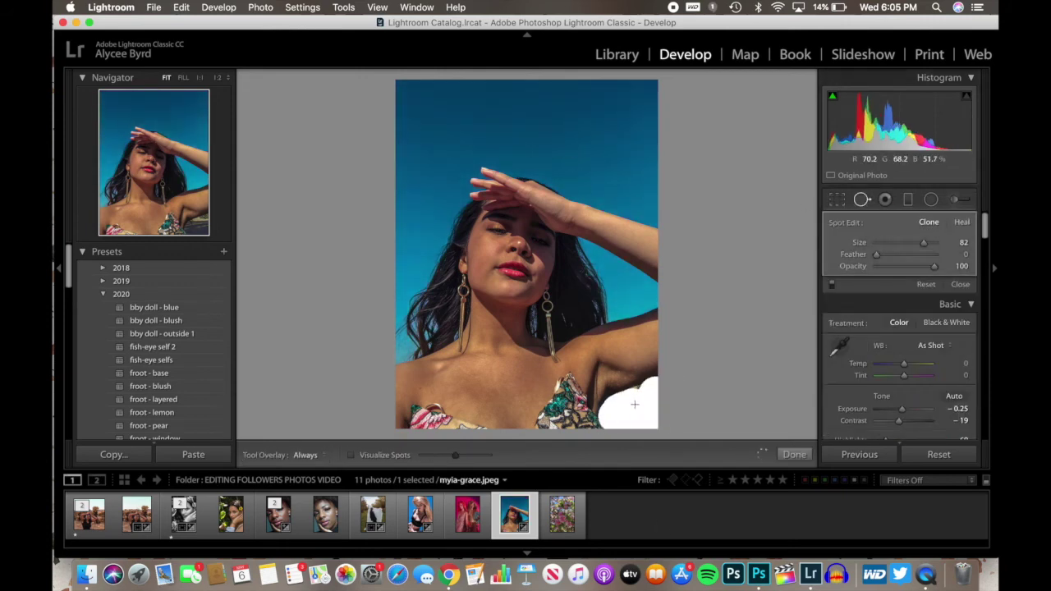
drag(591, 139, 633, 194)
click(794, 455)
key(super+minus)
key(super+equal)
key(super+equal)
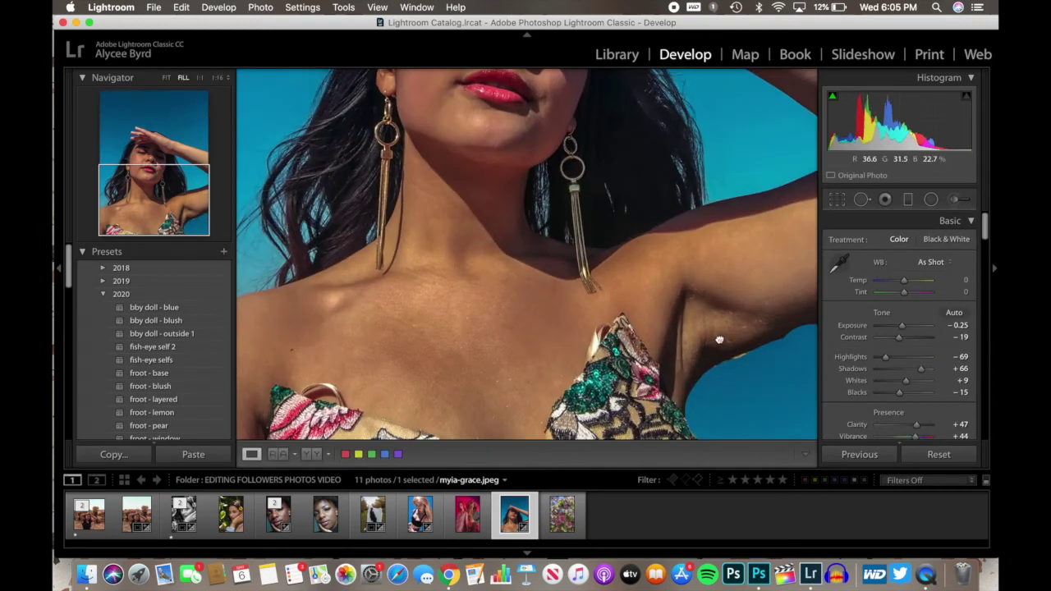
Retouch the sky patch along the underside of the arm with further clone strokes, deleting the unsuitable ones
click(884, 199)
drag(715, 356, 767, 353)
key(Delete)
click(775, 407)
drag(915, 255, 898, 255)
key(Delete)
click(721, 428)
drag(746, 361, 748, 361)
key(Delete)
mouse_move(694, 393)
mouse_down()
mouse_move(835, 316)
mouse_move(767, 433)
mouse_move(739, 438)
mouse_move(837, 426)
mouse_move(713, 404)
mouse_move(740, 386)
mouse_move(812, 454)
mouse_move(789, 400)
mouse_up()
Rework the clone patch below the arm with sky taken from above the raised forearm, using size 76 and feather 42
key(super+minus)
mouse_move(547, 329)
mouse_down()
mouse_move(615, 161)
mouse_move(629, 167)
mouse_up()
mouse_move(528, 129)
mouse_down()
mouse_move(559, 122)
mouse_move(641, 408)
mouse_move(632, 399)
mouse_up()
drag(494, 129, 633, 192)
key(Delete)
click(634, 410)
key(super+minus)
key(super+equal)
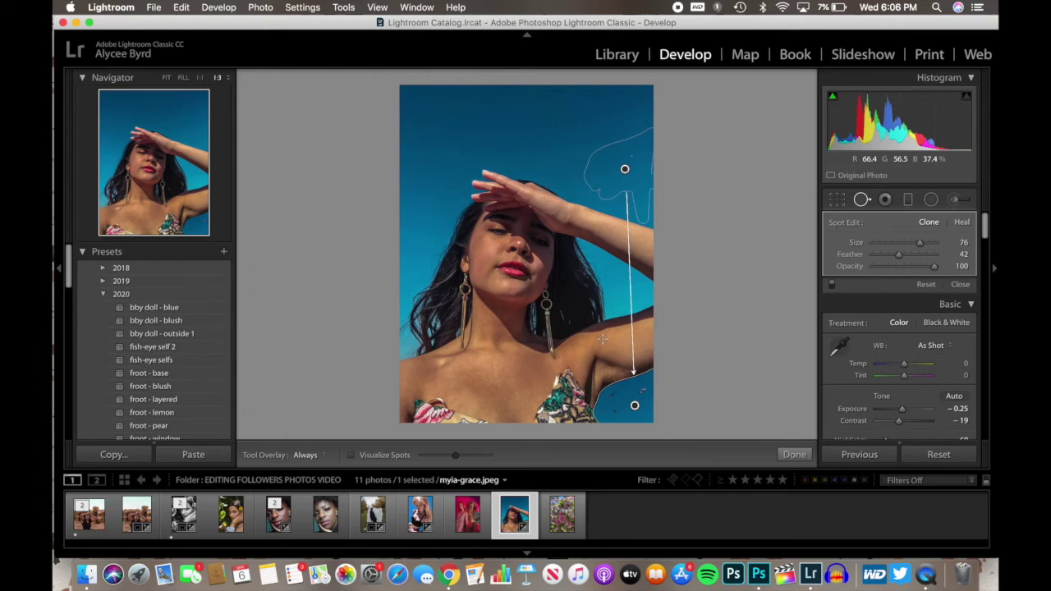
Clone smooth sky from beside the raised hand over the patch below the arm with size 86 and feather 70
drag(920, 243, 926, 243)
click(632, 403)
mouse_move(622, 141)
mouse_down()
mouse_move(632, 185)
mouse_move(465, 155)
mouse_up()
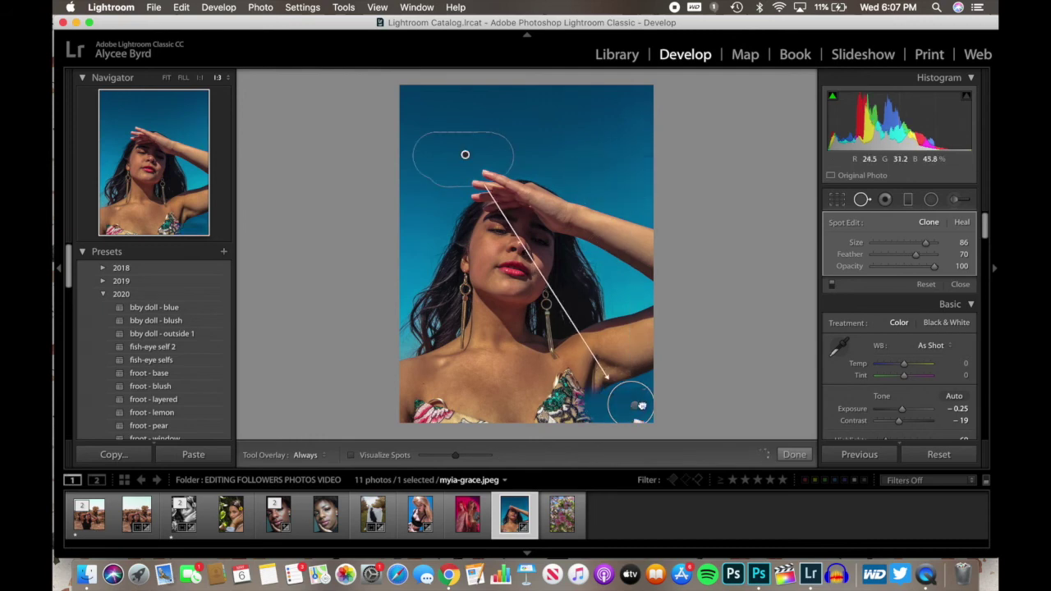
key(q)
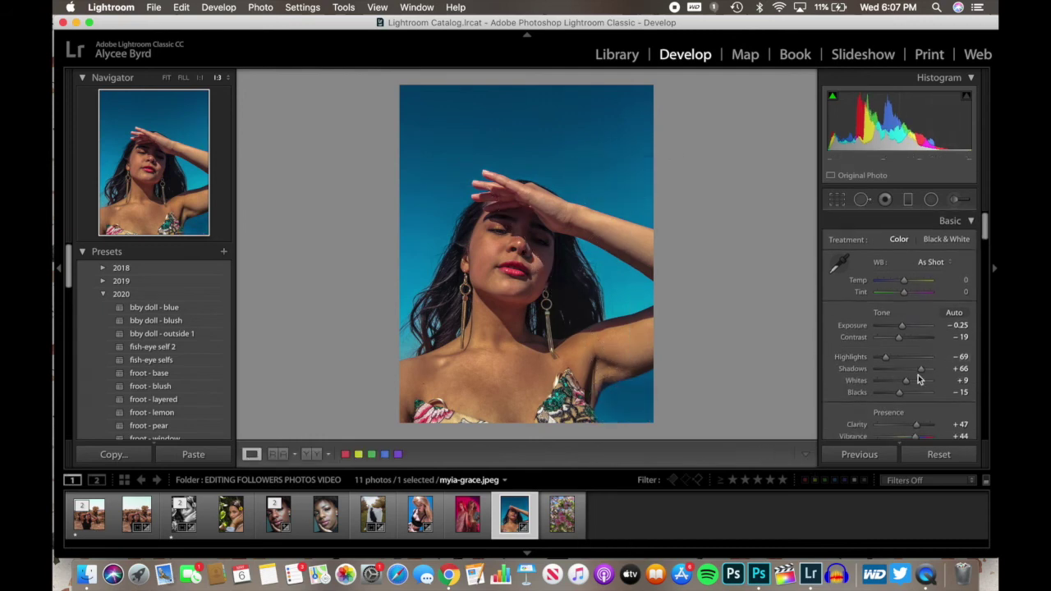
Set the portrait's exposure to −0.90, highlights to −21, shadows to +28 and whites to −30
scroll(904, 366, down, 10)
scroll(891, 358, up, 10)
drag(912, 356, 898, 358)
drag(921, 368, 898, 384)
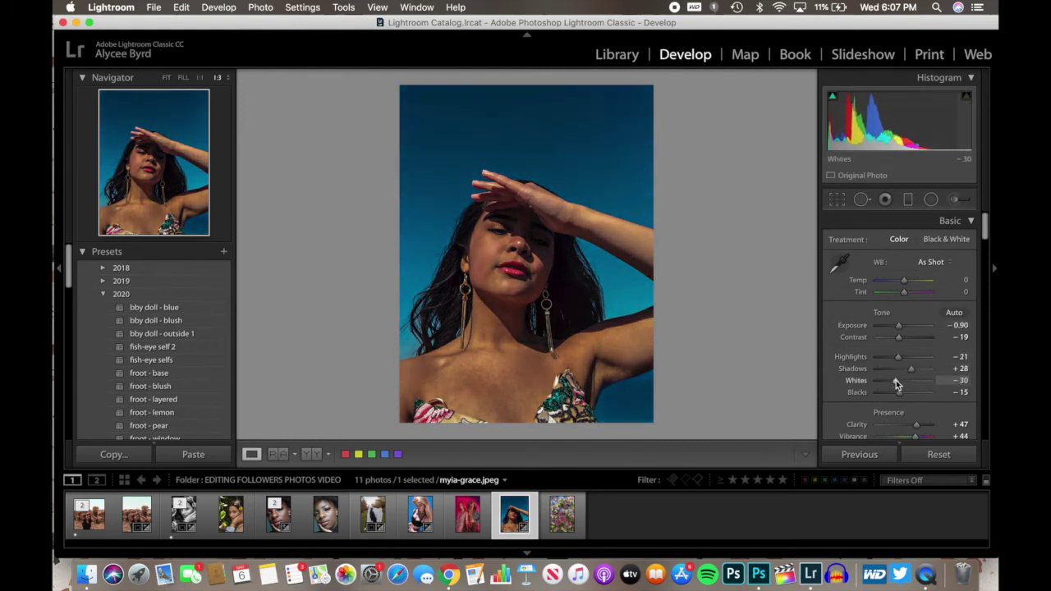
scroll(898, 385, down, 5)
scroll(904, 328, up, 5)
Paint an orange-tinted adjustment over the woman's face and hair with a size 53, feather 60, flow 10 brush
click(954, 199)
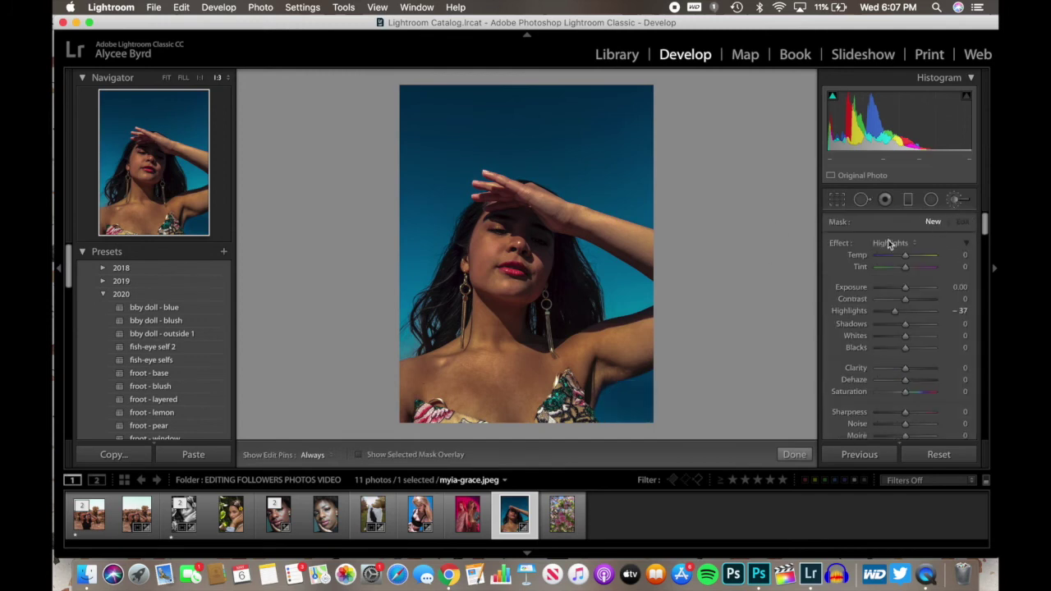
scroll(939, 224, down, 5)
click(931, 280)
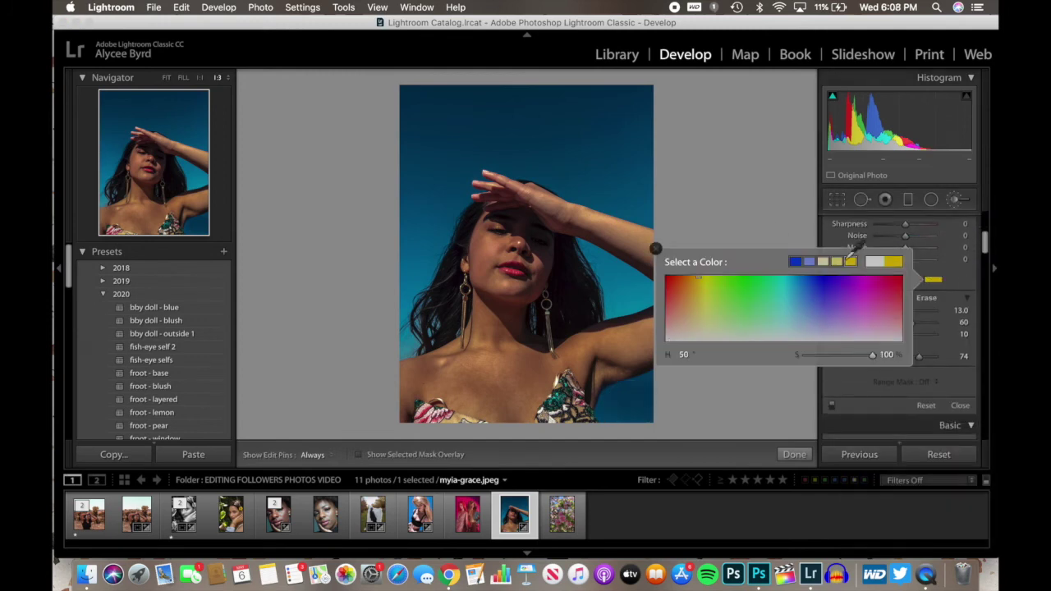
click(656, 249)
scroll(530, 256, up, 10)
mouse_move(458, 201)
mouse_down()
mouse_move(364, 316)
mouse_move(450, 372)
mouse_move(575, 343)
mouse_up()
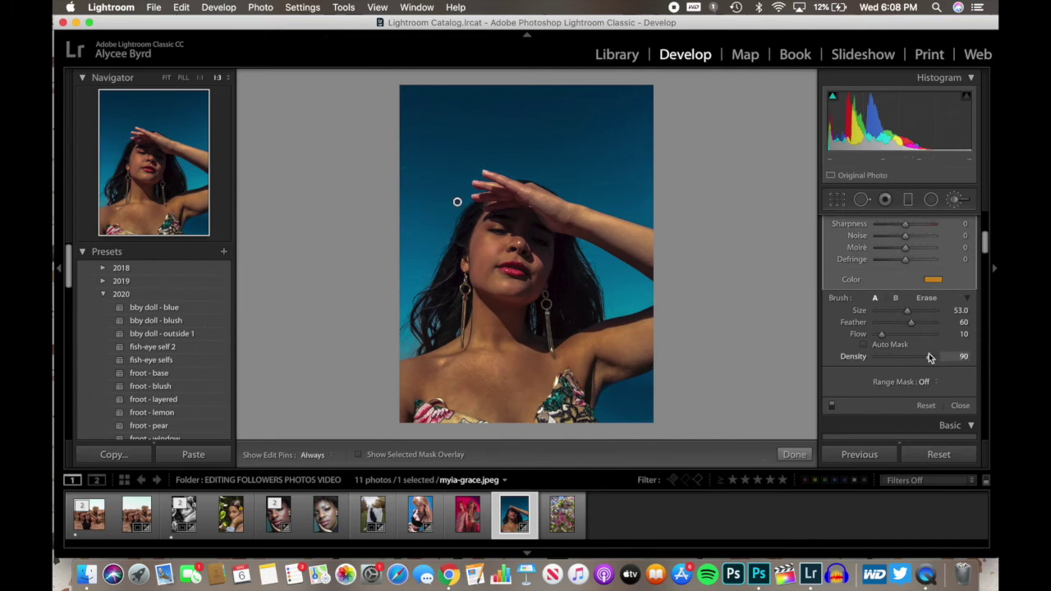
Set the brush density to 82 and the orange adjustment's exposure to 2.73 and highlights to −41
drag(920, 357, 886, 358)
scroll(904, 357, up, 5)
drag(927, 287, 933, 289)
Paint a second adjustment mask over the raised arm and tint it pale green
key(shift+m)
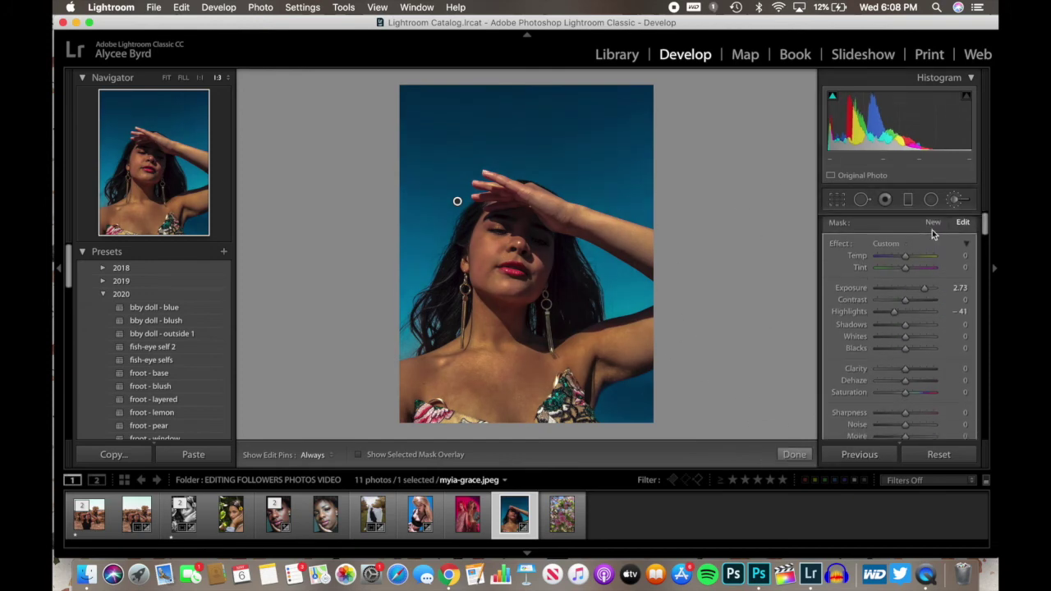
drag(578, 217, 649, 304)
scroll(903, 328, down, 3)
click(934, 293)
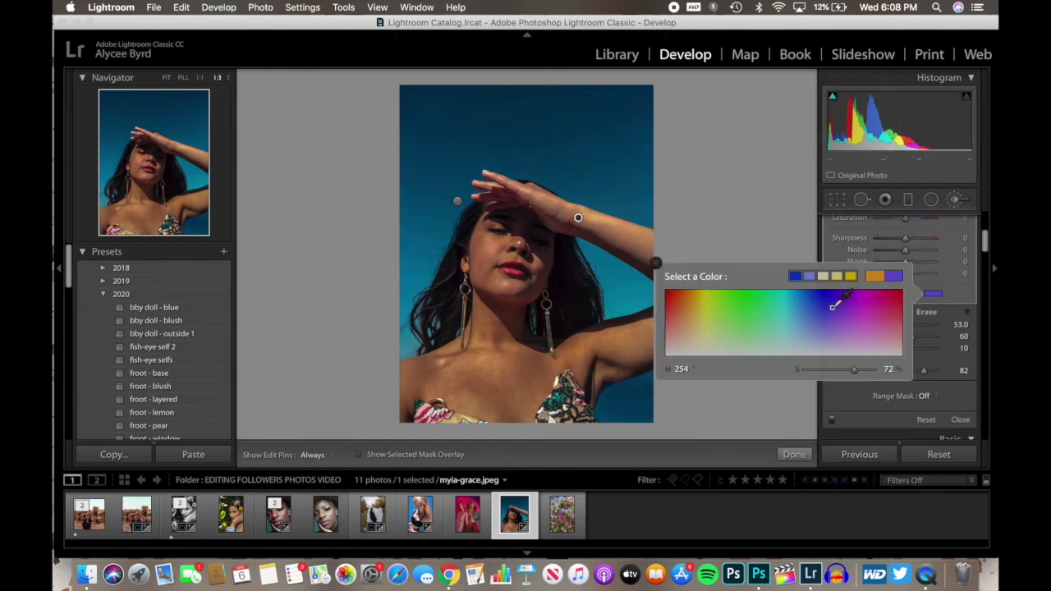
click(655, 265)
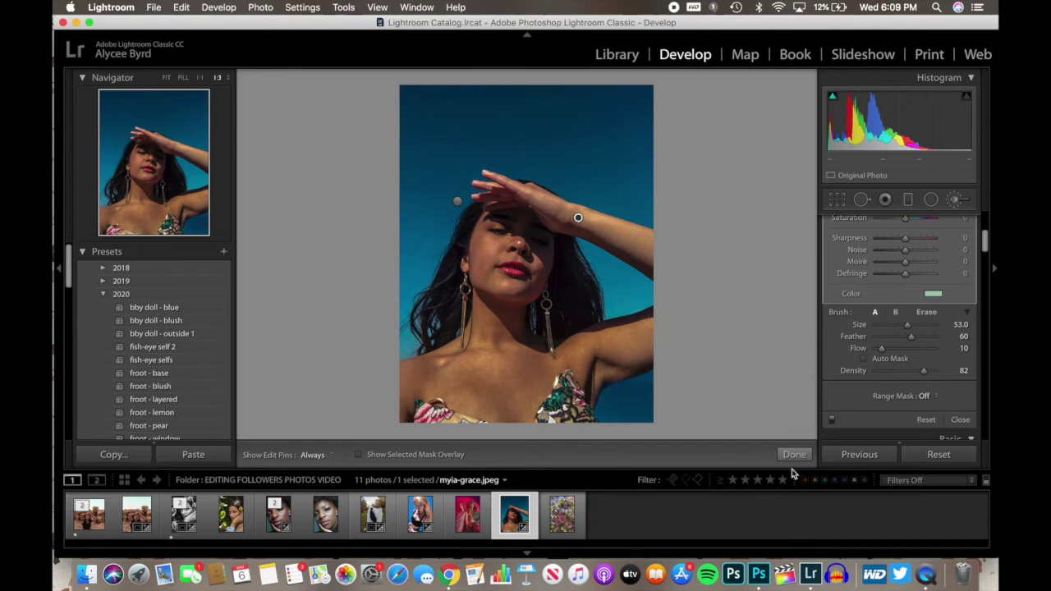
Finish the brush adjustments and compare the blue-sky portrait with its original side by side
key(shift+m)
click(310, 457)
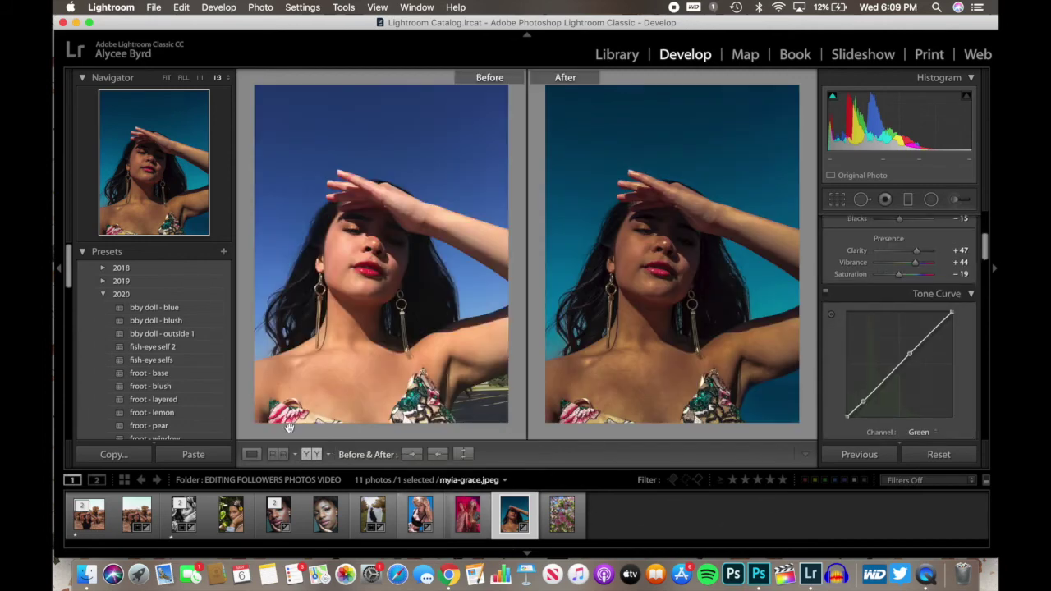
click(253, 456)
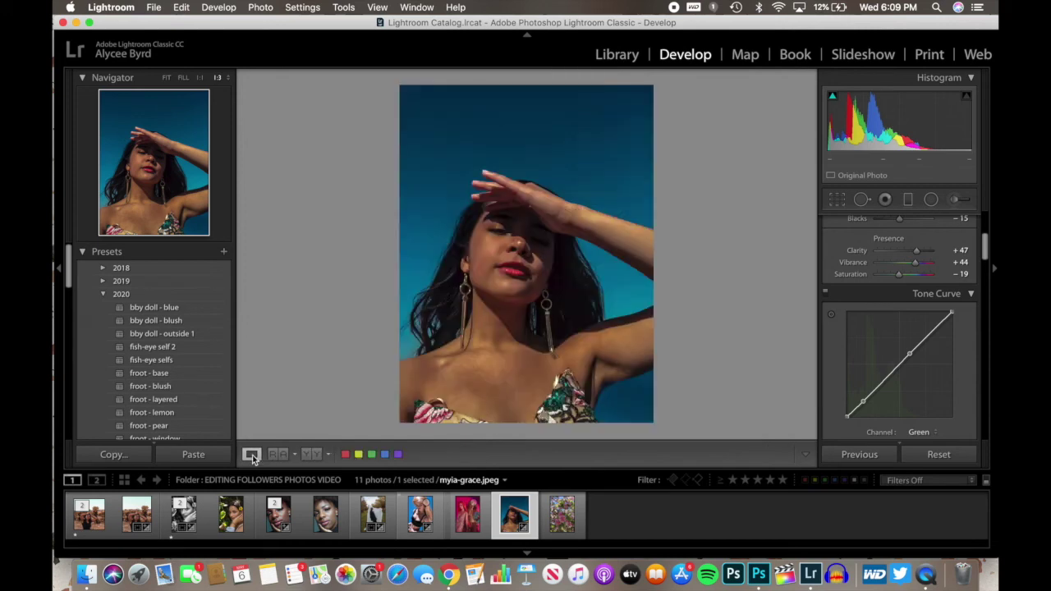
Open the pink blossom photo, enlarge it and apply automatic tone
click(563, 518)
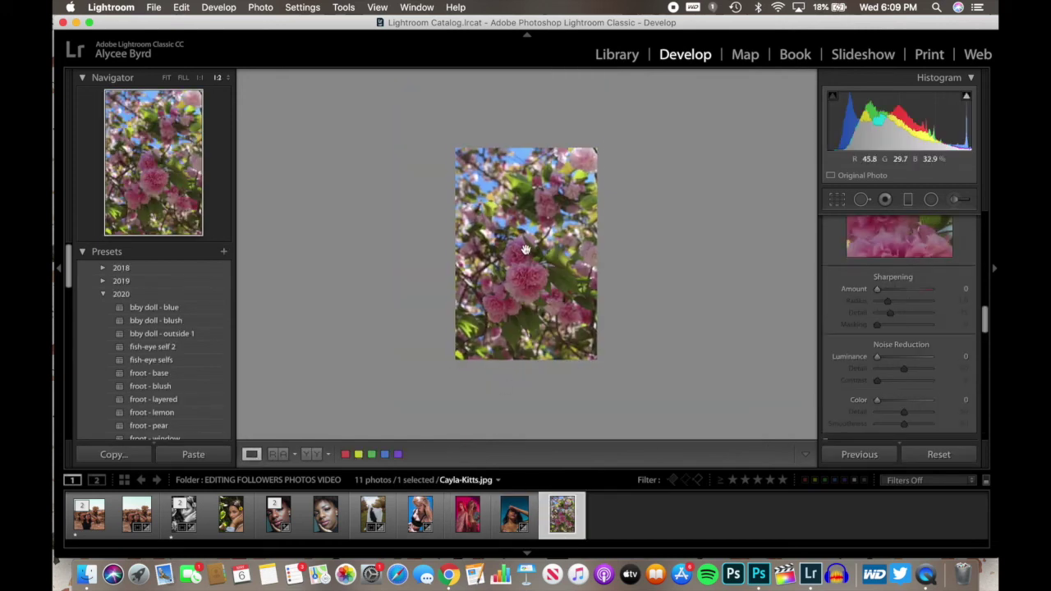
key(super+equal)
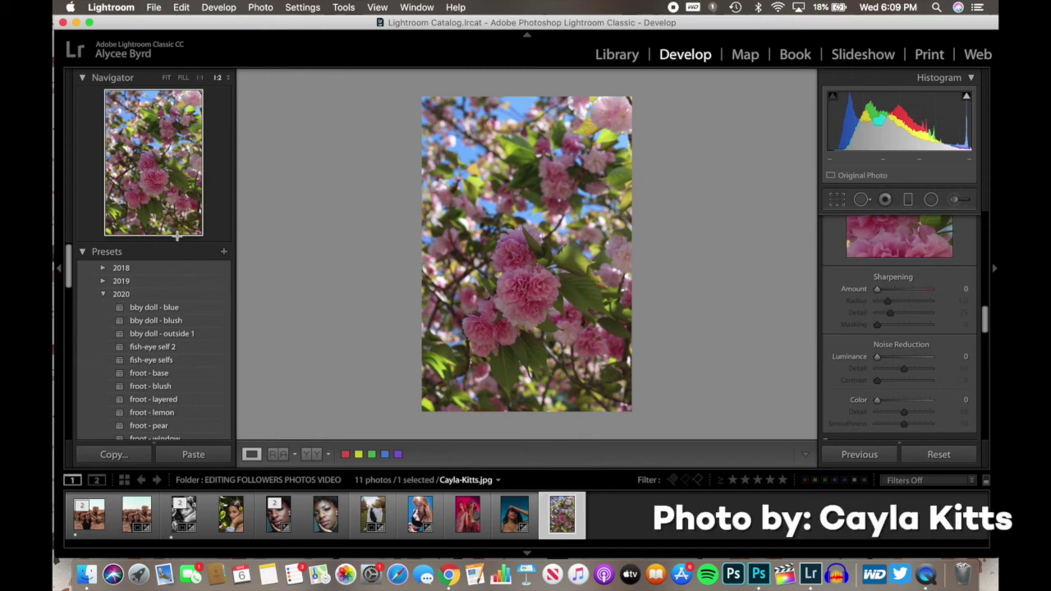
scroll(926, 279, down, 6)
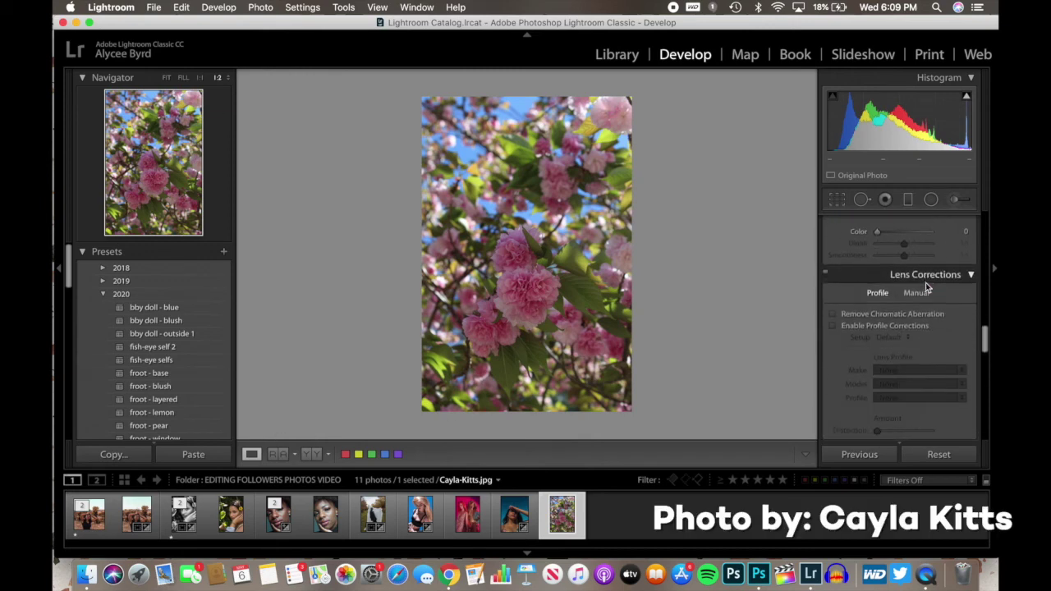
click(919, 307)
scroll(917, 303, up, 15)
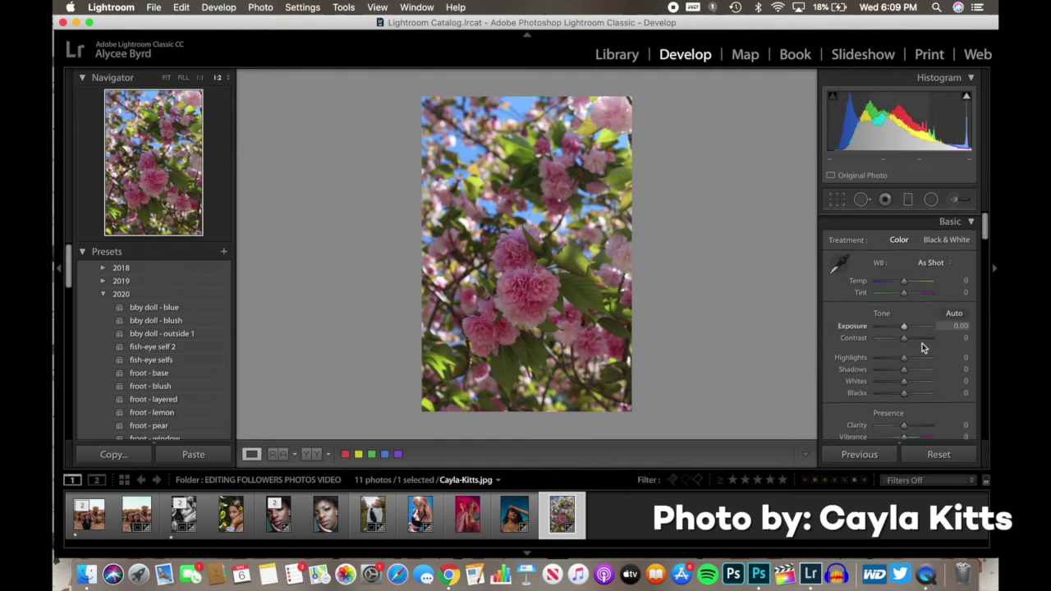
click(955, 314)
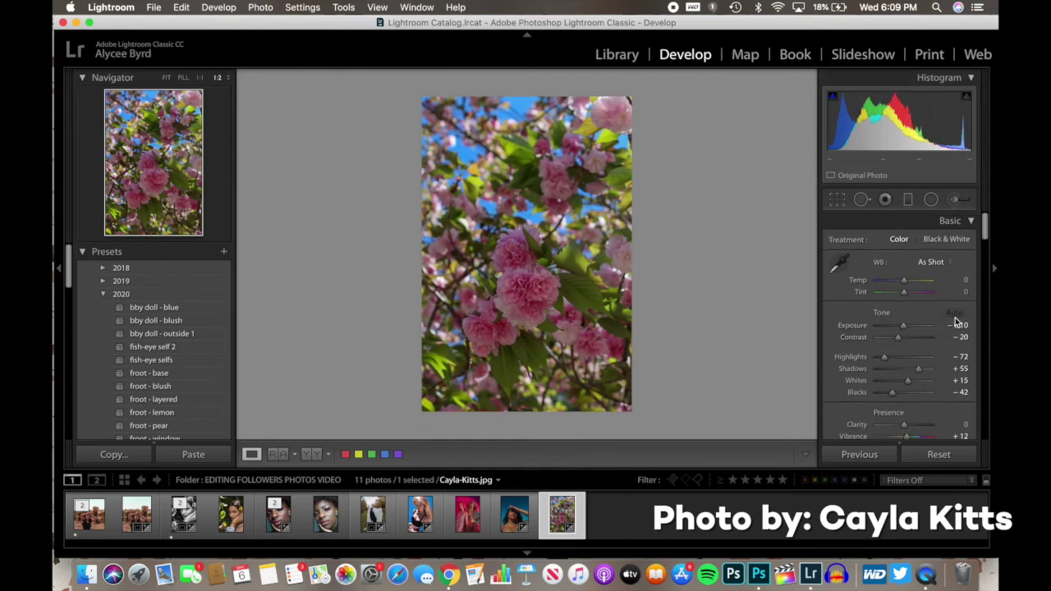
Set the blossom photo's clarity to +77 and exposure to +0.90
key(F2)
scroll(908, 374, down, 2)
scroll(925, 368, down, 1)
mouse_move(904, 365)
mouse_down()
mouse_move(925, 366)
mouse_move(897, 378)
mouse_move(917, 367)
mouse_up()
scroll(912, 353, up, 3)
drag(905, 326, 910, 330)
Start an adjustment brush with a pale pink tint of hue 316 and saturation 16 and set its flow to 22
key(k)
scroll(922, 293, down, 4)
click(933, 338)
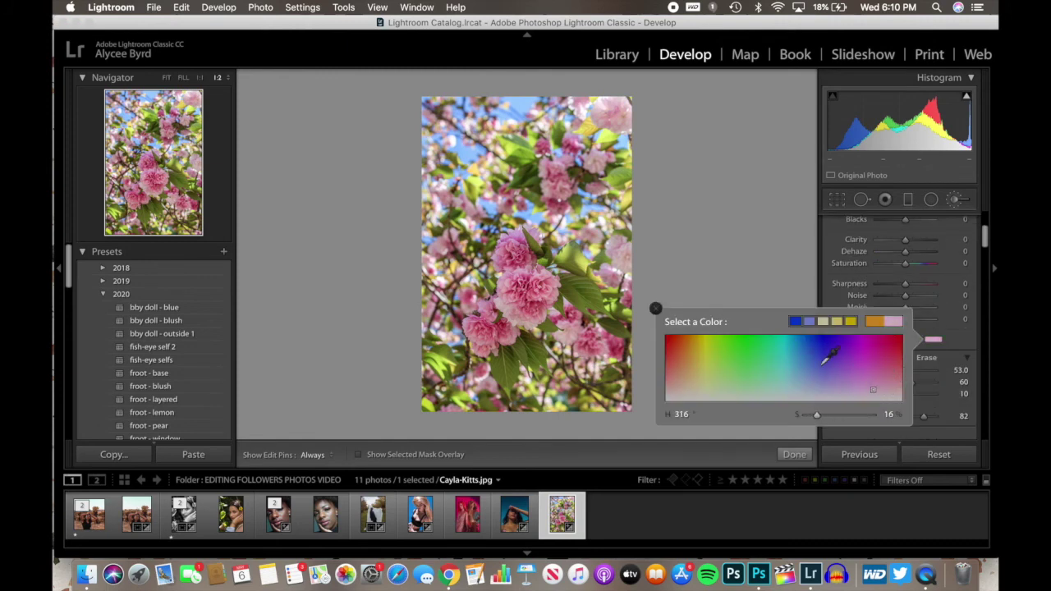
click(585, 161)
scroll(916, 328, down, 3)
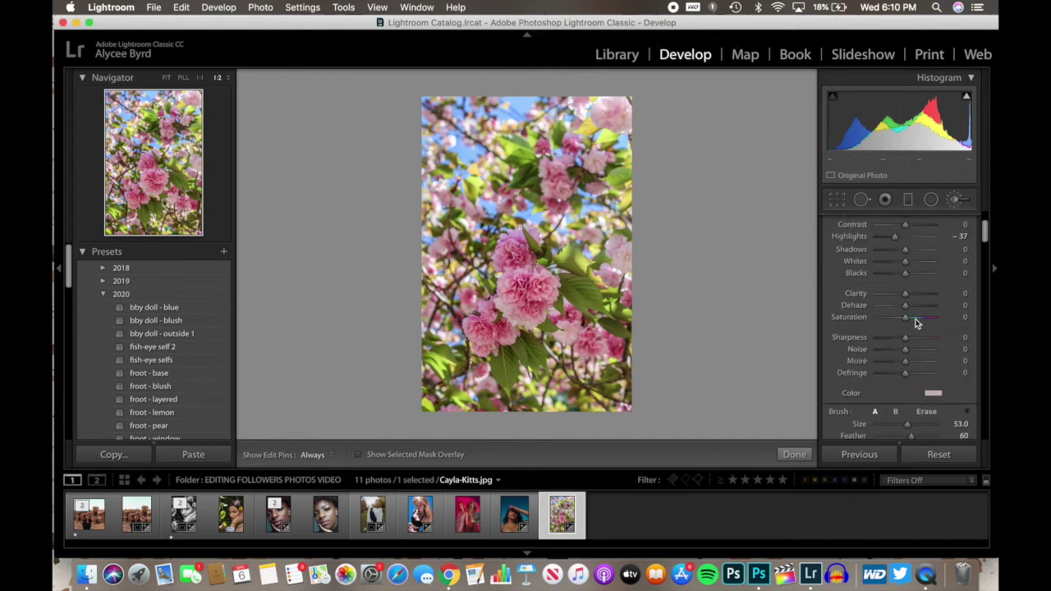
key(2)
key(2)
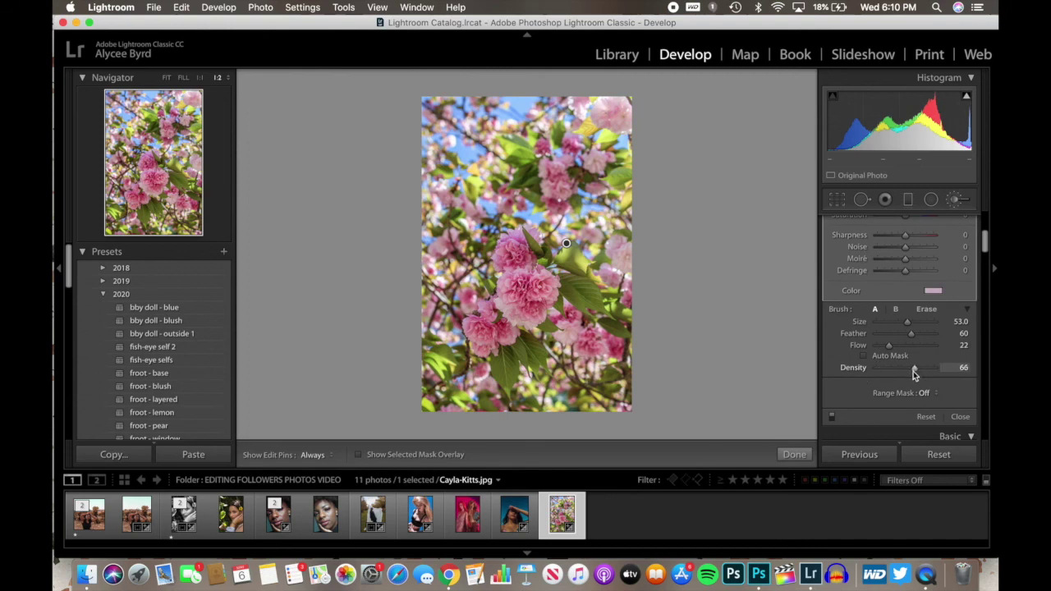
Set the brush density to 63 and paint the upper blossoms with brush B at size 36.5, feather 0, flow 100
drag(931, 370, 911, 370)
scroll(911, 369, up, 2)
click(896, 335)
drag(570, 145, 573, 153)
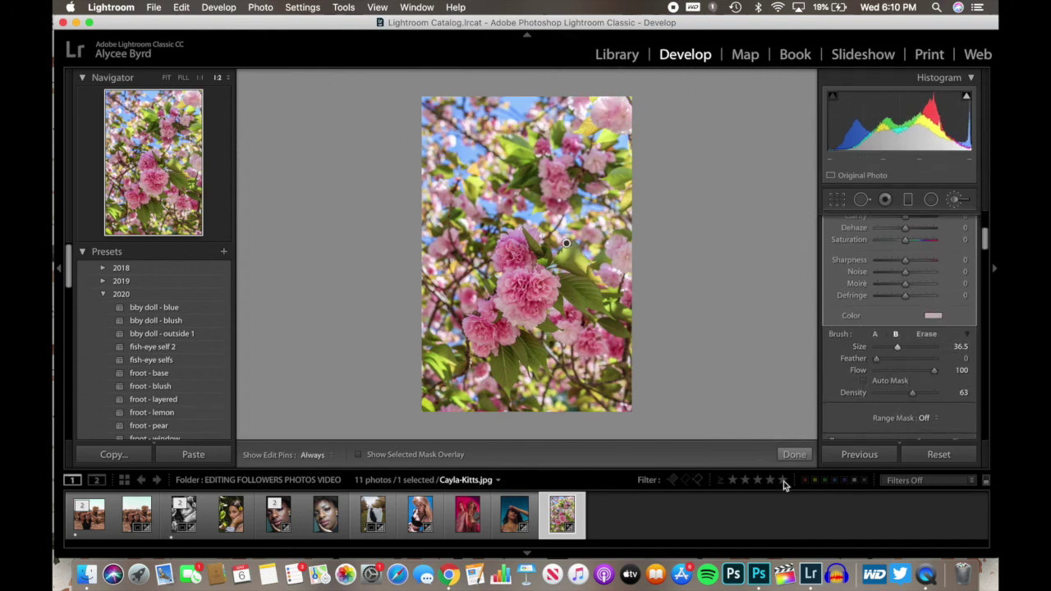
click(793, 455)
Try painting a stronger pink tint near the photo's upper blossoms with a new brush mask, and undo it
scroll(934, 281, down, 3)
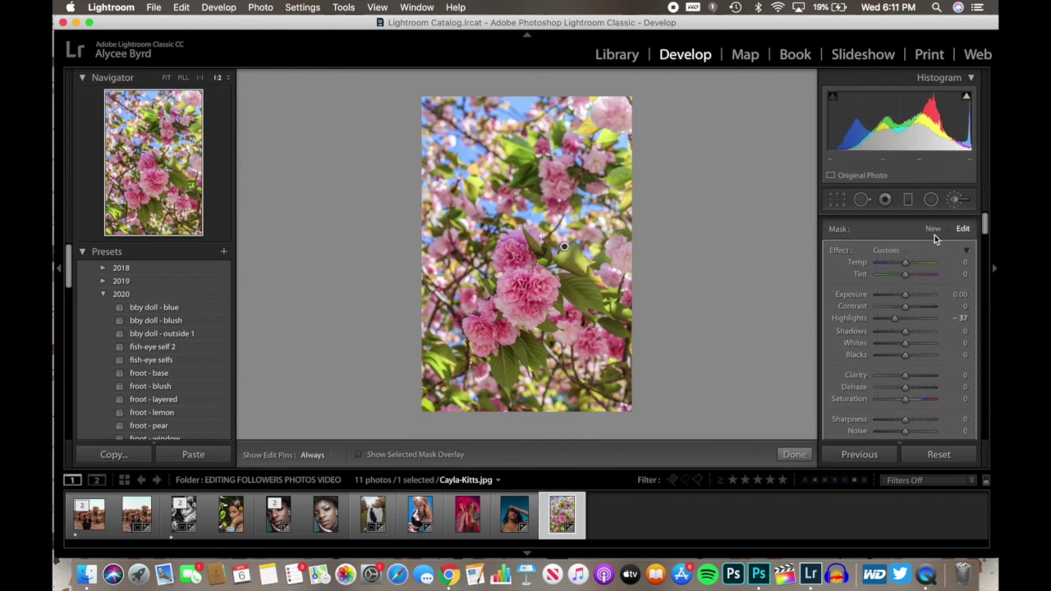
click(934, 257)
click(552, 121)
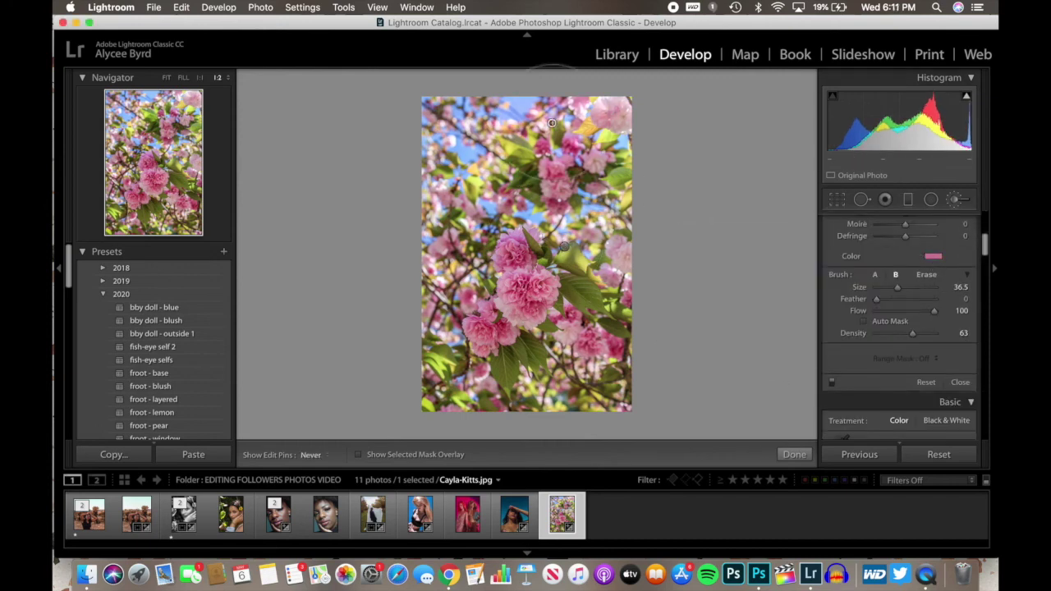
key(super+z)
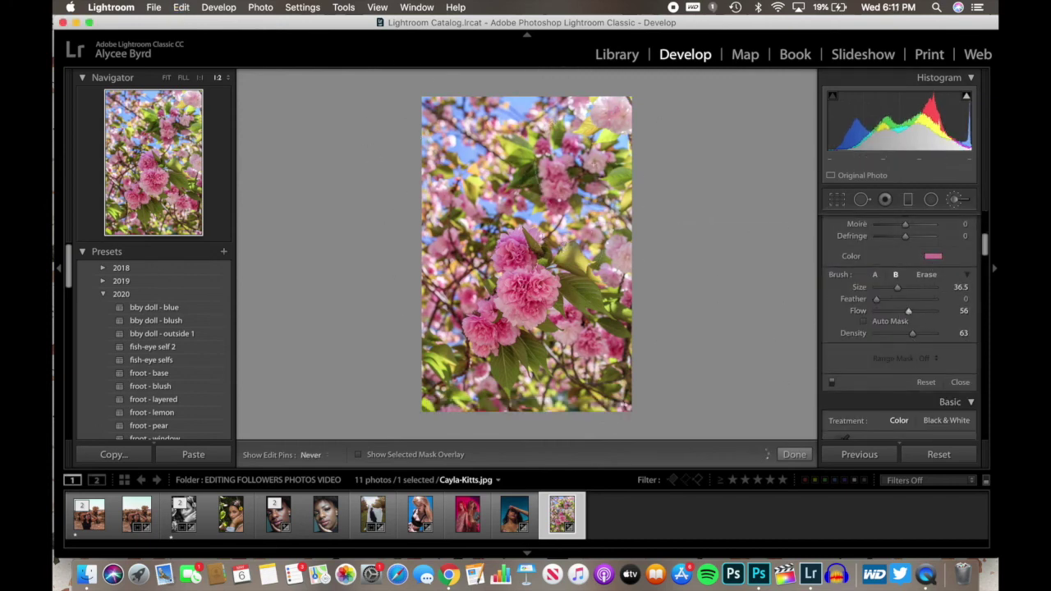
Leave the adjustment brush and set the blossom photo's vibrance to +15 and saturation to −10
scroll(923, 301, up, 5)
click(955, 200)
scroll(910, 361, down, 2)
drag(916, 378, 904, 378)
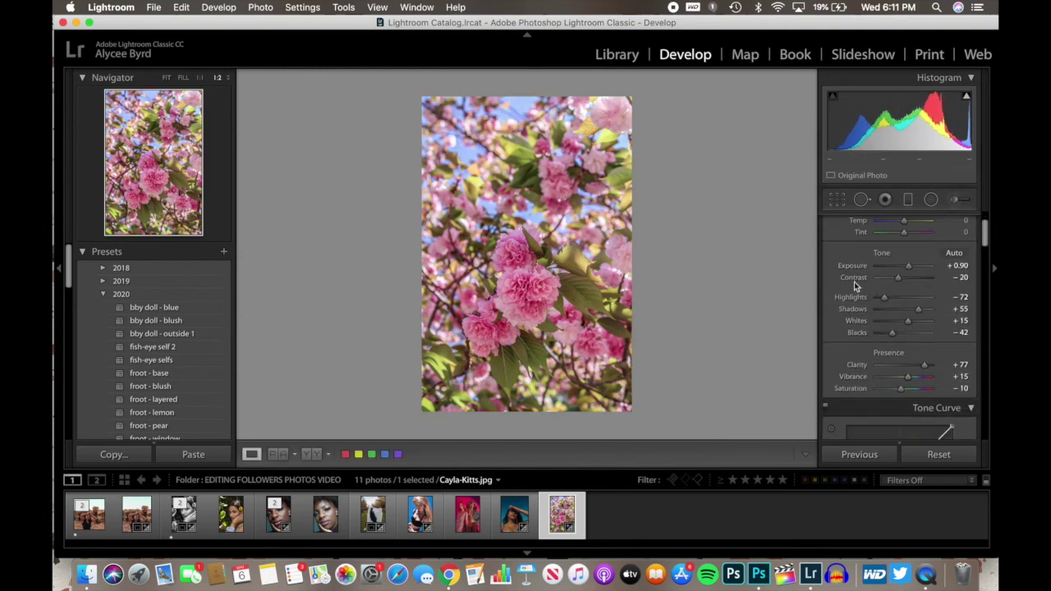
Set the camera calibration to red hue +29 and saturation −20, green hue and saturation +35, and blue hue −42
scroll(876, 314, down, 10)
scroll(904, 360, down, 10)
mouse_move(904, 330)
mouse_down()
mouse_move(915, 331)
mouse_move(907, 348)
mouse_move(892, 348)
mouse_up()
mouse_move(922, 385)
mouse_down()
mouse_move(886, 376)
mouse_move(914, 377)
mouse_up()
mouse_move(910, 416)
mouse_down()
mouse_move(941, 418)
mouse_move(896, 417)
mouse_up()
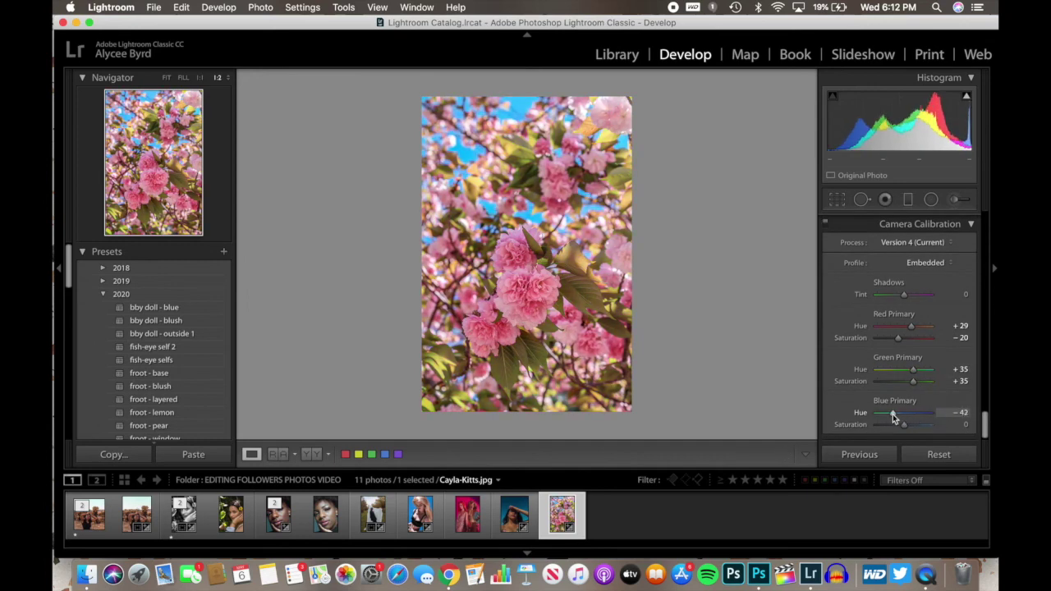
Cool the upper blossoms' brush mask by setting its temperature to −34 and its tint to −33
key(k)
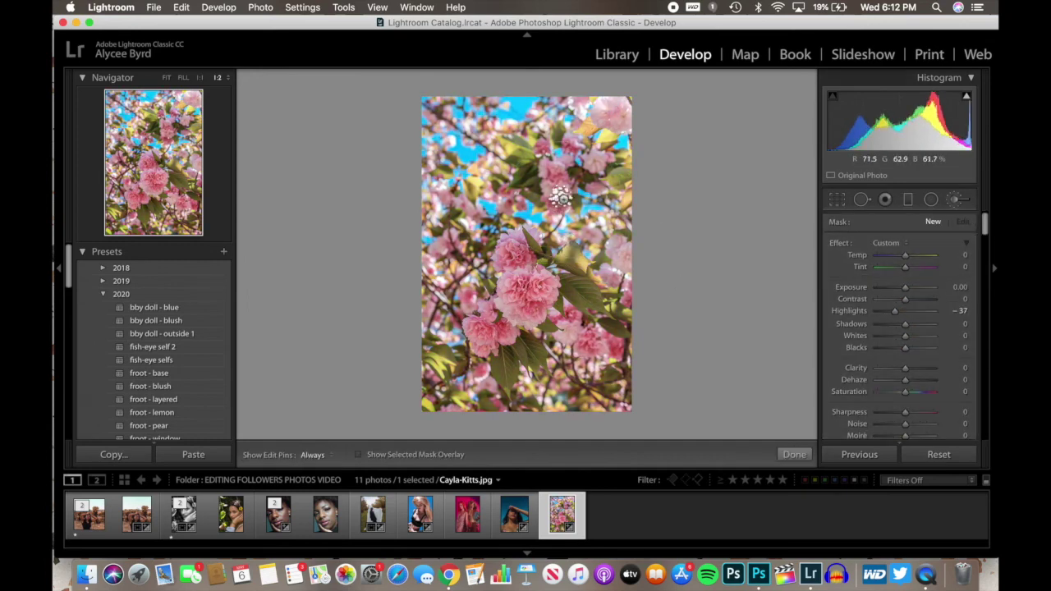
key(super+z)
scroll(894, 347, down, 3)
scroll(893, 347, up, 3)
drag(904, 283, 899, 279)
drag(906, 256, 912, 260)
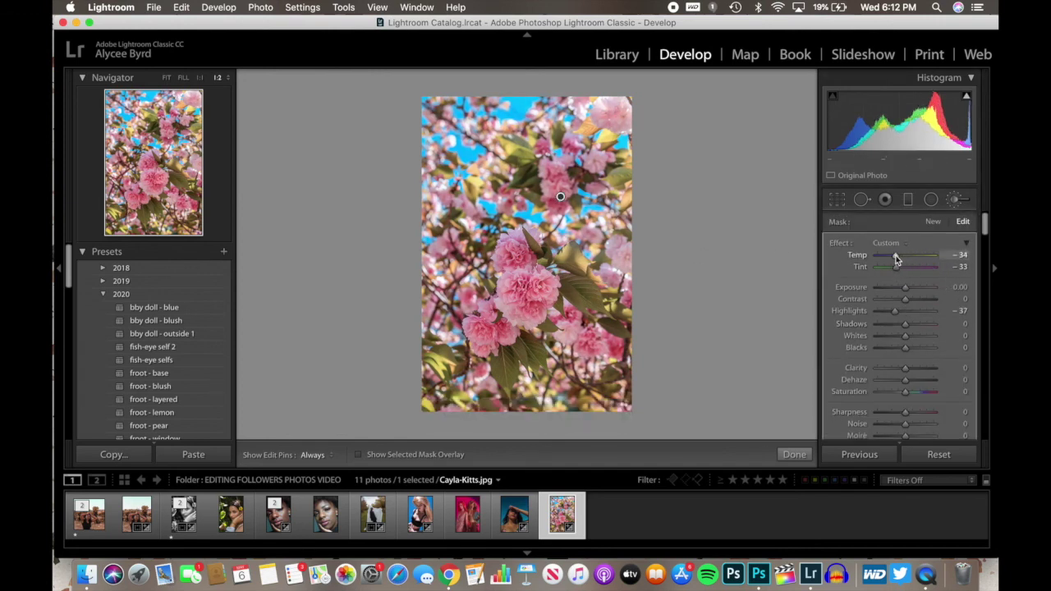
Lower the blossom photo's overall highlights to about −57 and raise its whites
key(k)
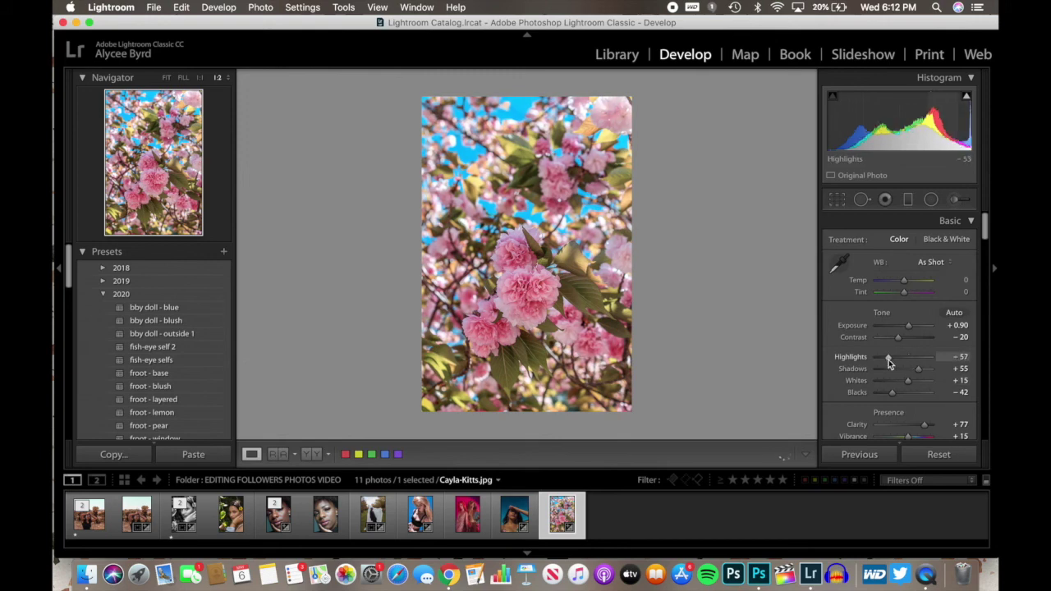
drag(908, 381, 920, 386)
Brush the central blossom cluster with a new Clarity mask, set to clarity 56 and dehaze −7
click(959, 197)
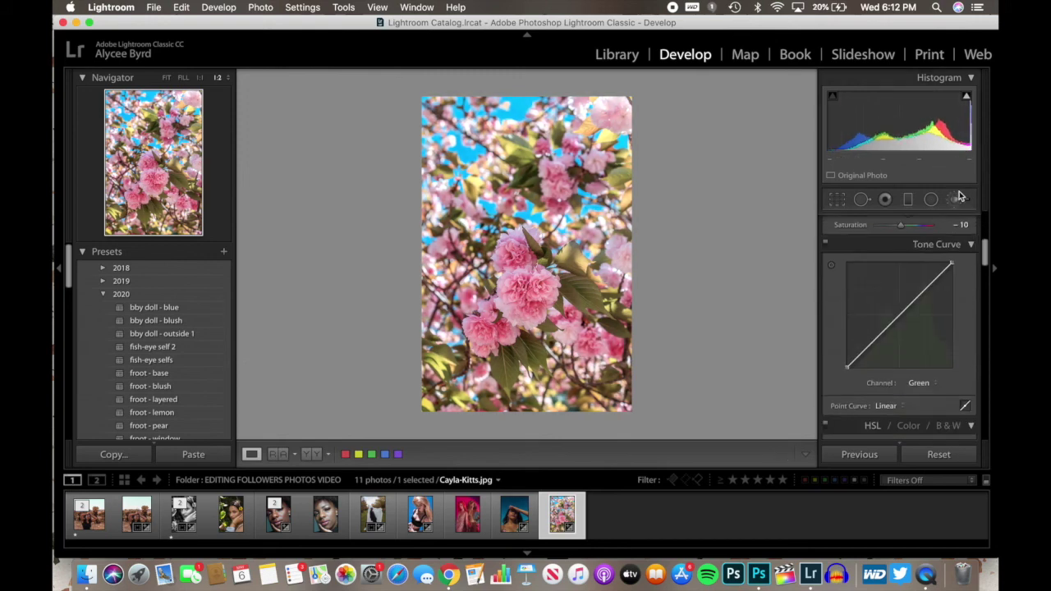
click(871, 241)
click(867, 331)
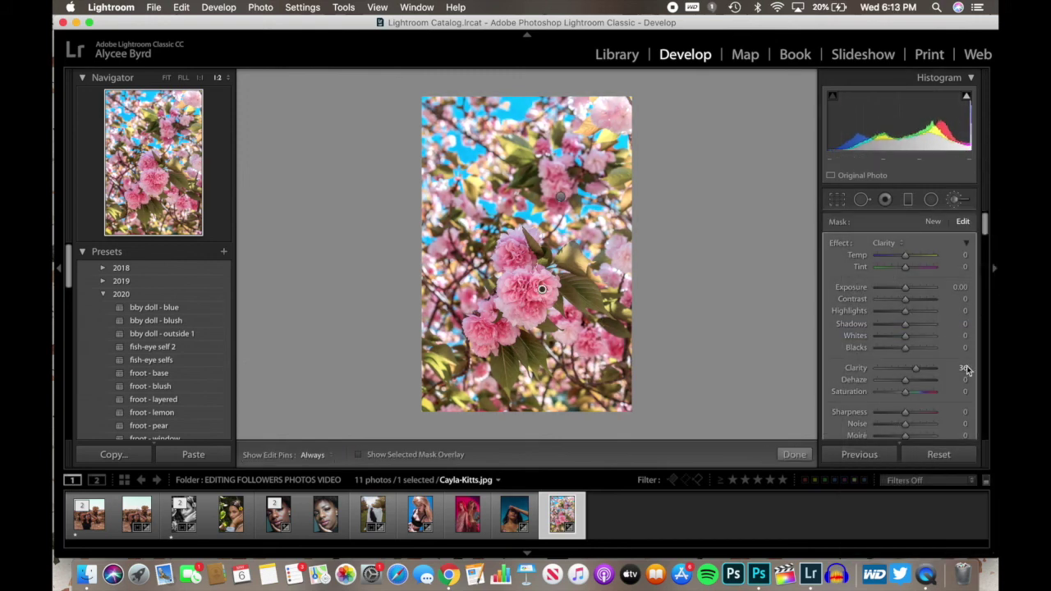
drag(937, 358, 932, 357)
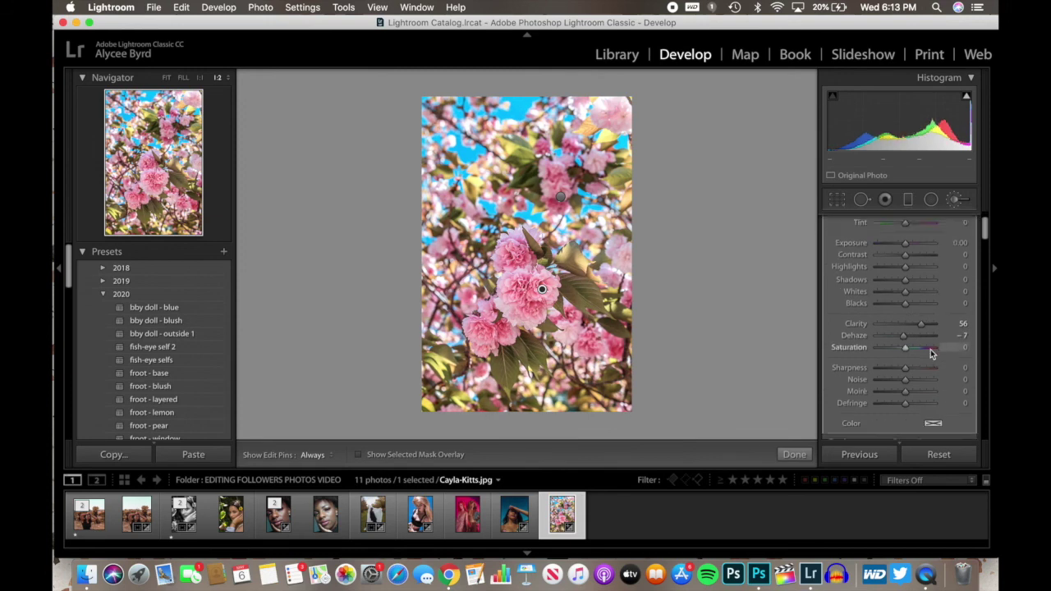
key(k)
Lower the whole photo's dehaze amount slightly and fine-tune its tone
scroll(903, 345, down, 5)
scroll(903, 339, down, 15)
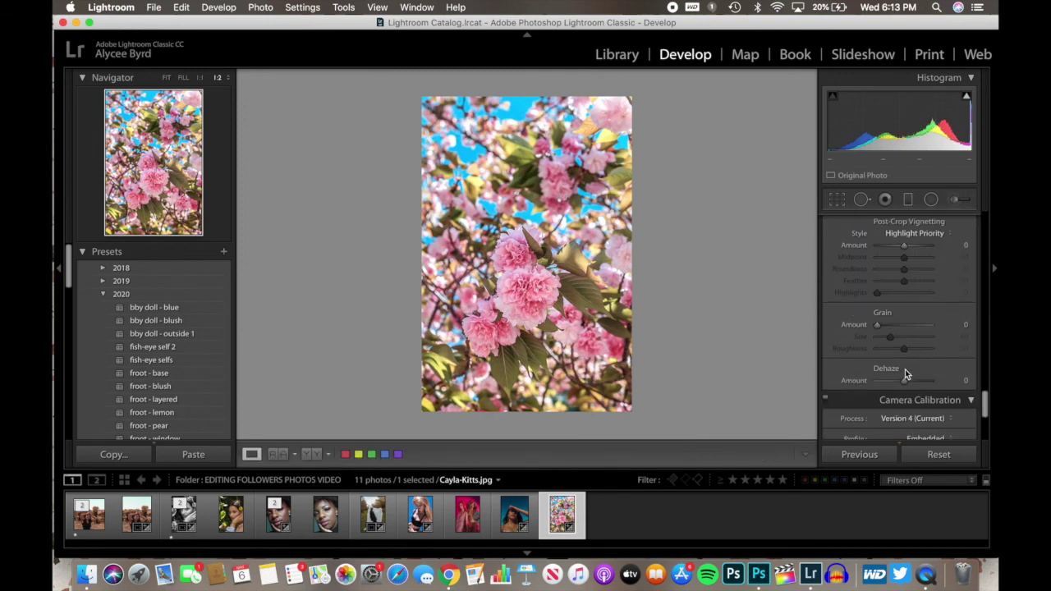
drag(905, 381, 902, 379)
scroll(903, 362, up, 15)
drag(914, 326, 894, 313)
With the targeted adjustment tool on the leaves, set green luminance to −45, and saturation to yellow −50 and green +58
scroll(905, 339, down, 10)
click(878, 302)
scroll(877, 302, down, 2)
click(927, 241)
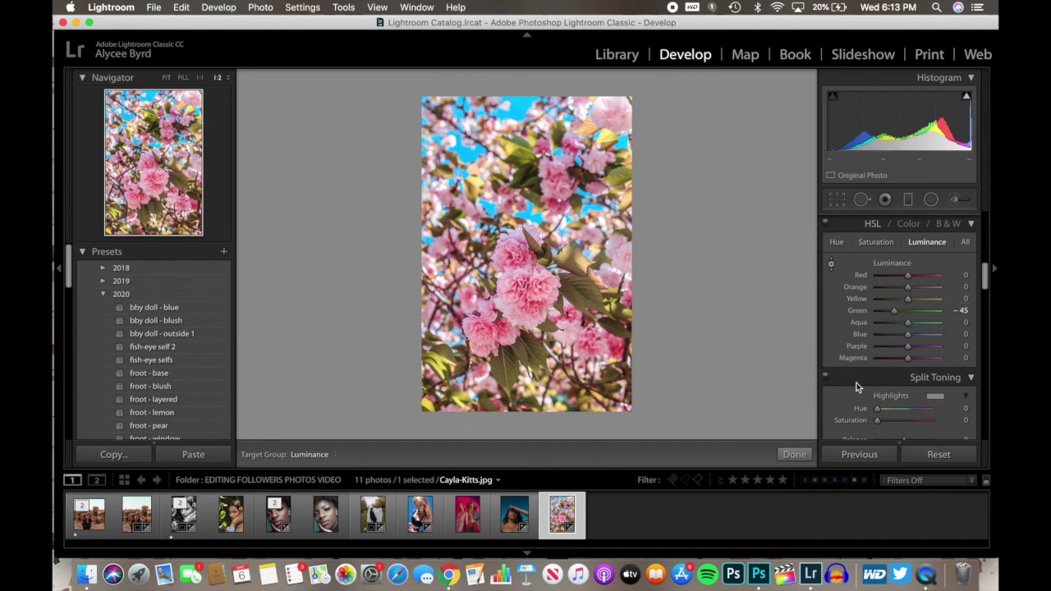
drag(582, 259, 580, 251)
click(875, 241)
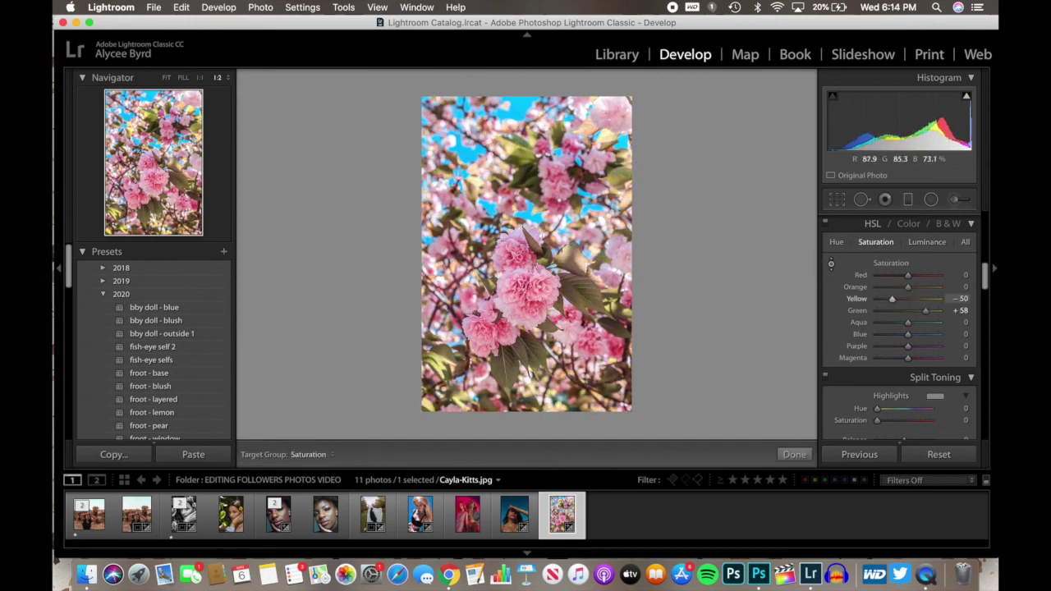
Shift the leaves' hue to orange +2 and yellow −2, and compare the blossom photo before and after
click(836, 241)
mouse_move(579, 270)
mouse_down()
mouse_move(579, 302)
mouse_move(579, 230)
mouse_move(578, 271)
mouse_up()
key(Escape)
key(y)
key(y)
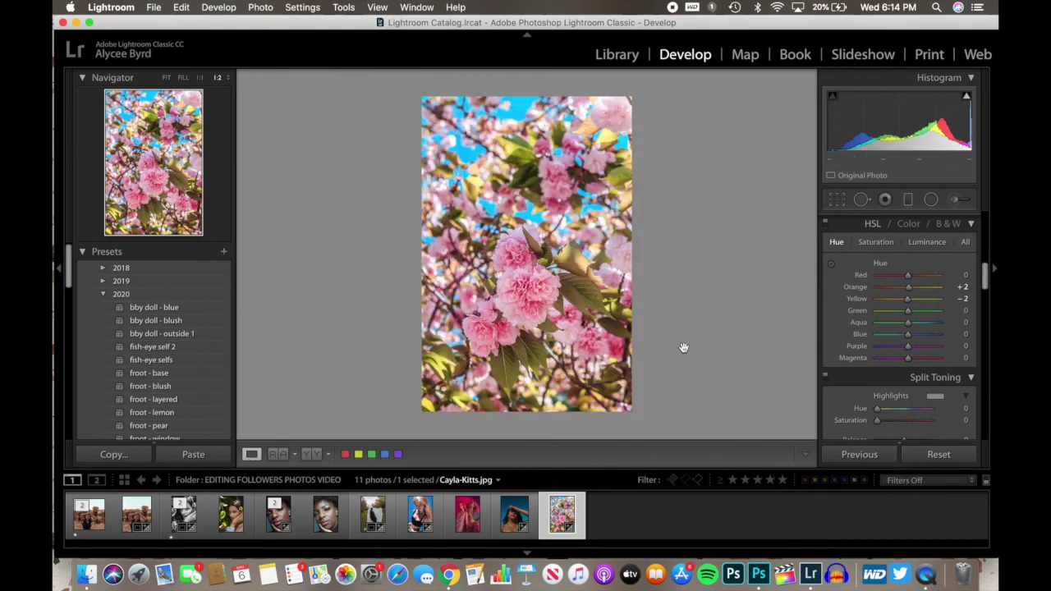